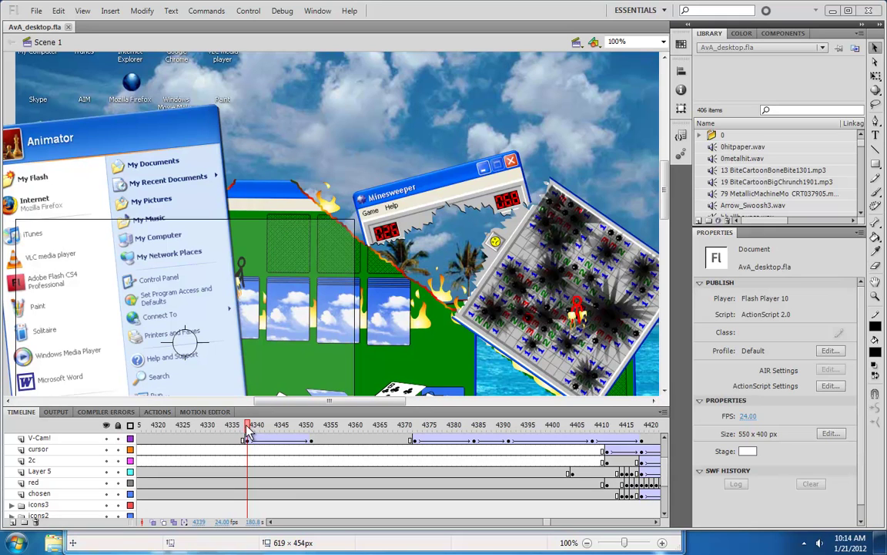
# Scrub through frames 4339 to 4488 and examine the exploding start menu and its surroundings on the stage
pyautogui.moveTo(247, 431); pyautogui.dragTo(613, 414)
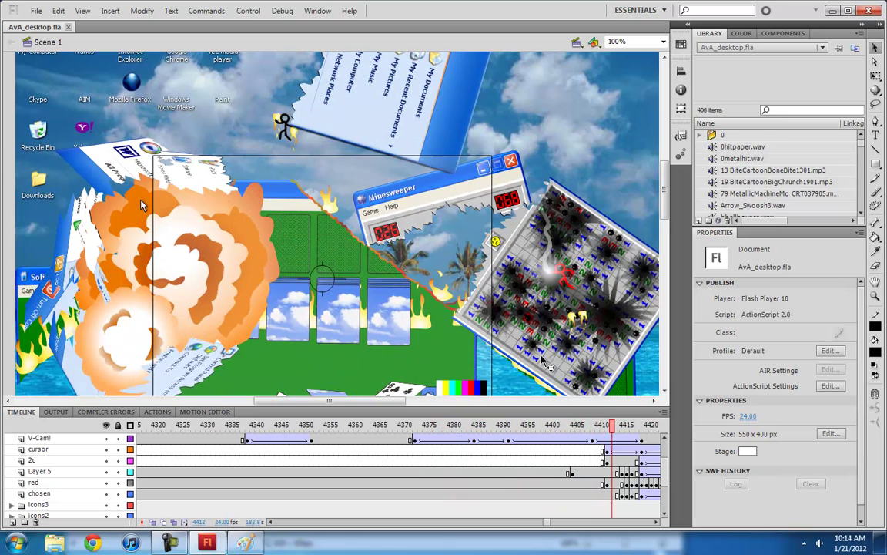
pyautogui.scroll(3, 490, 305)
pyautogui.moveTo(395, 401); pyautogui.dragTo(425, 404)
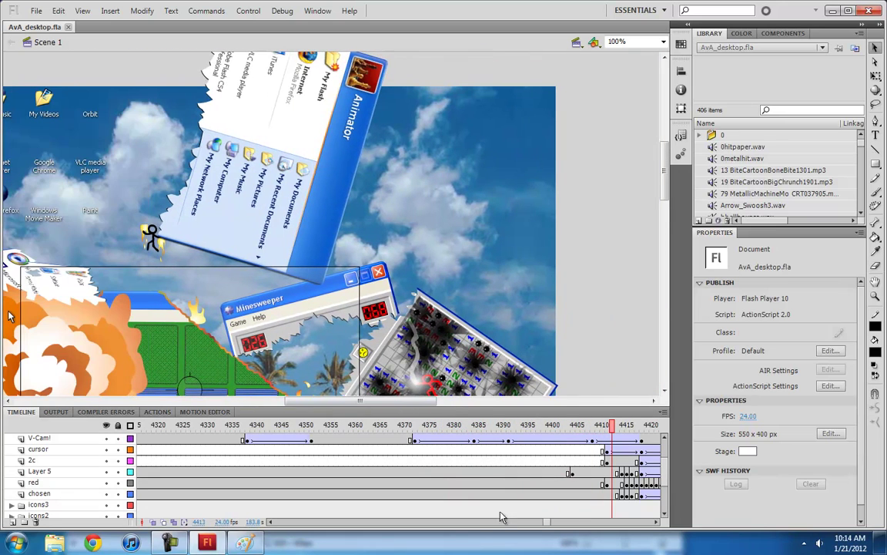
pyautogui.click(656, 522)
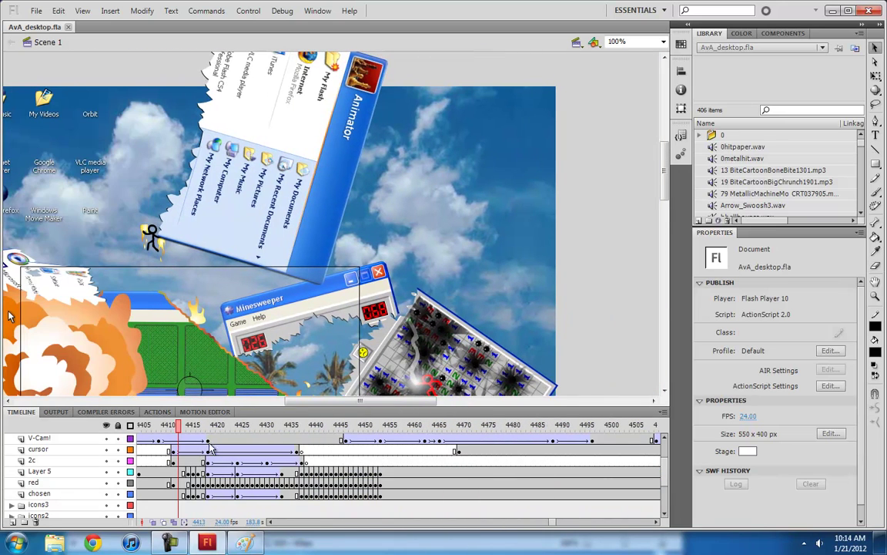
pyautogui.moveTo(183, 424); pyautogui.dragTo(549, 426)
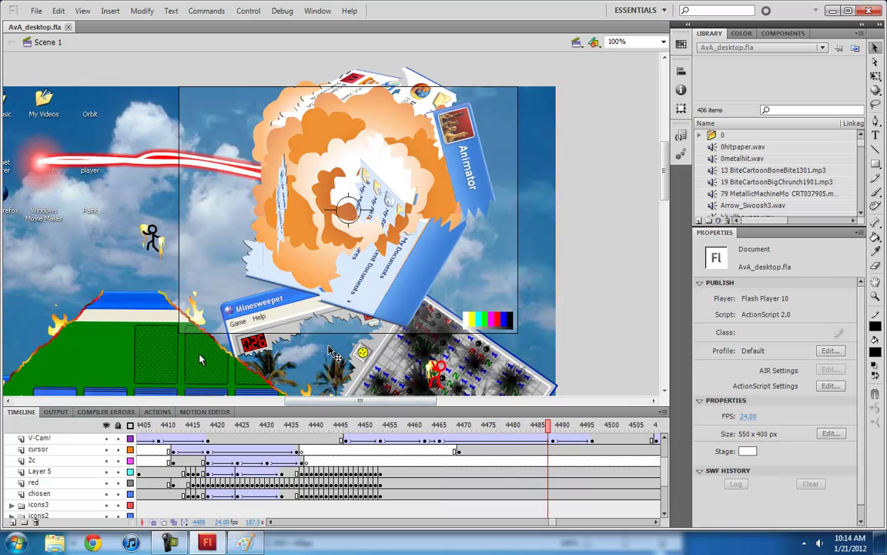
pyautogui.hscroll(-5, 443, 257)
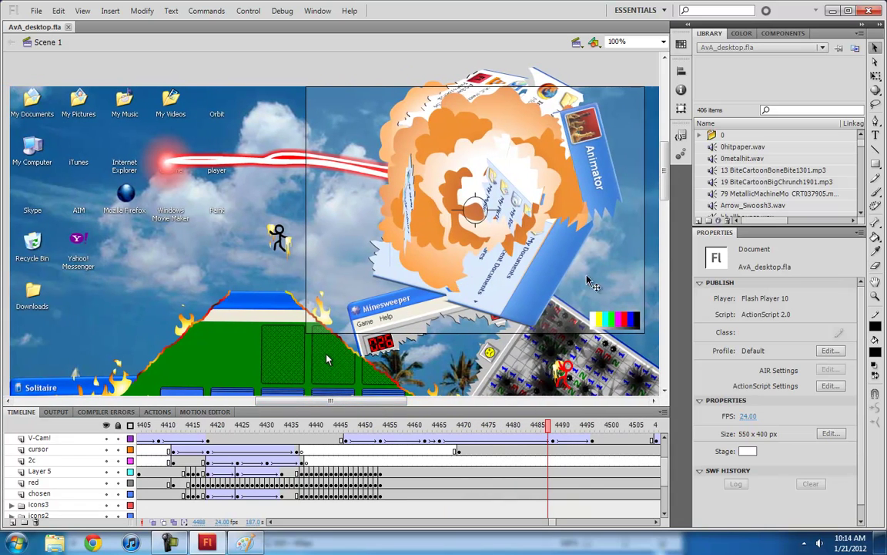
pyautogui.moveTo(551, 428); pyautogui.dragTo(524, 429)
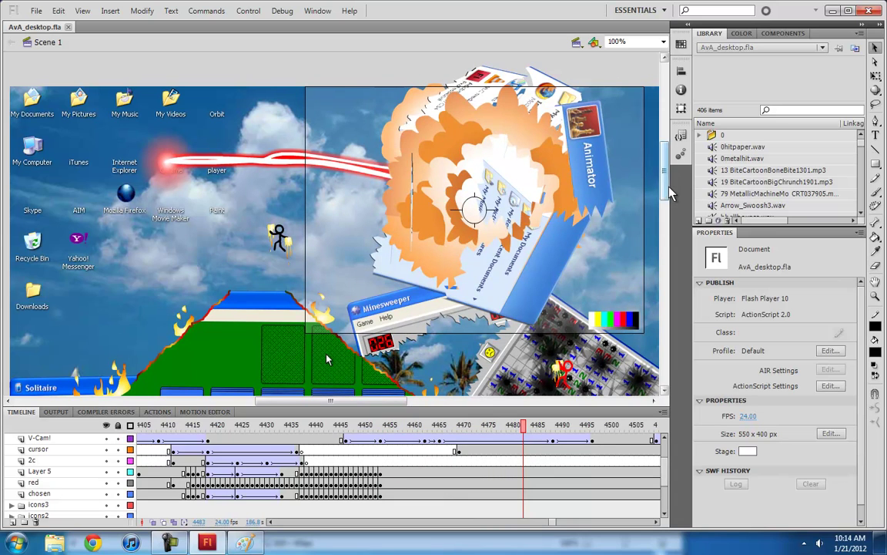
pyautogui.scroll(-3, 602, 171)
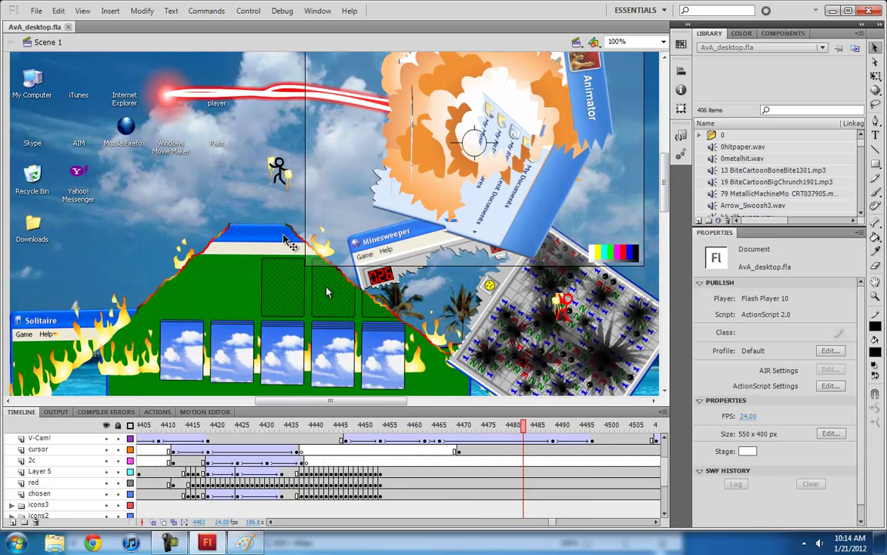
pyautogui.scroll(5, 456, 220)
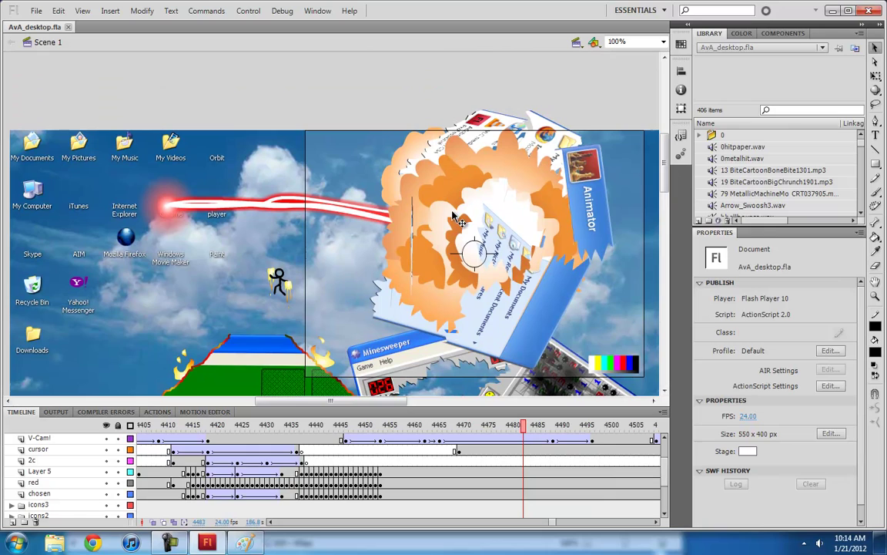
pyautogui.scroll(-3, 456, 220)
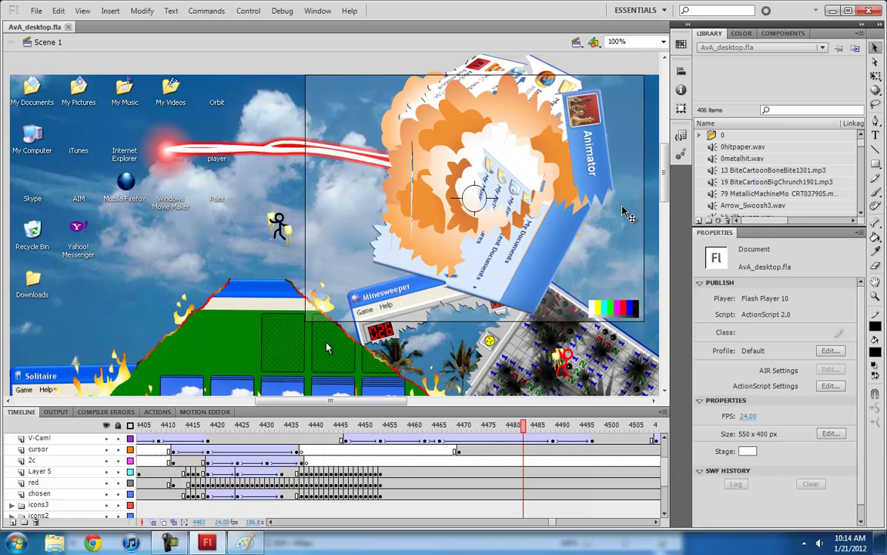
# Open the Start menu for a screenshot, then in Paint trim the pasted capture's canvas to the menu, about 411 × 620 px
pyautogui.click(17, 544)
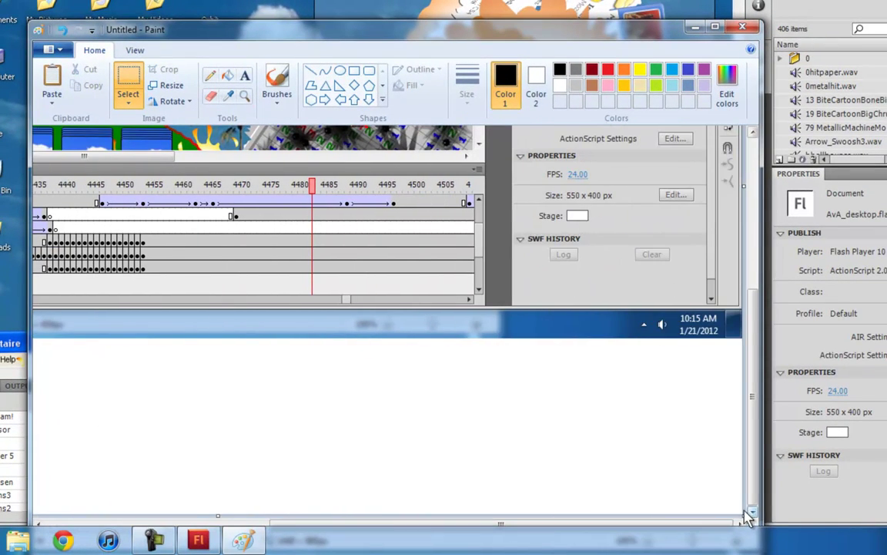
pyautogui.moveTo(743, 514)
pyautogui.mouseDown()
pyautogui.moveTo(520, 476)
pyautogui.moveTo(259, 358)
pyautogui.mouseUp()
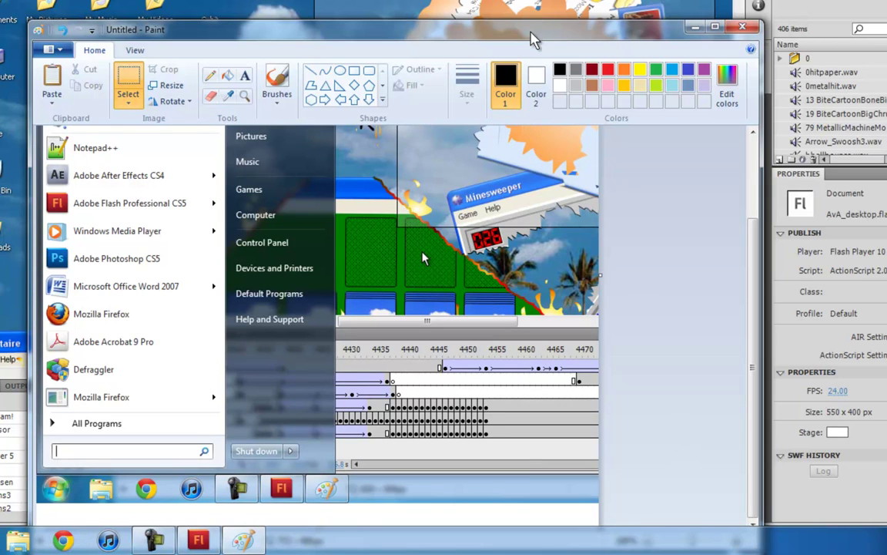
pyautogui.moveTo(533, 40); pyautogui.dragTo(539, 0)
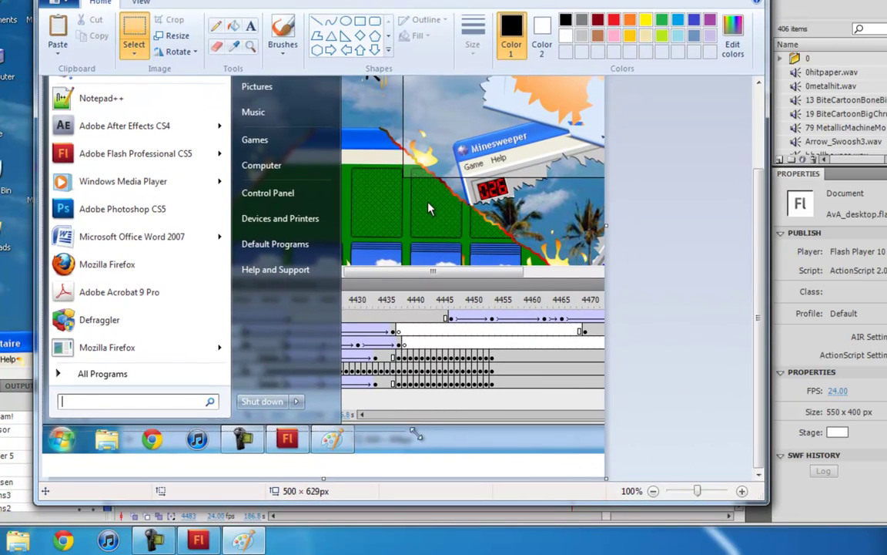
pyautogui.moveTo(414, 435); pyautogui.dragTo(343, 424)
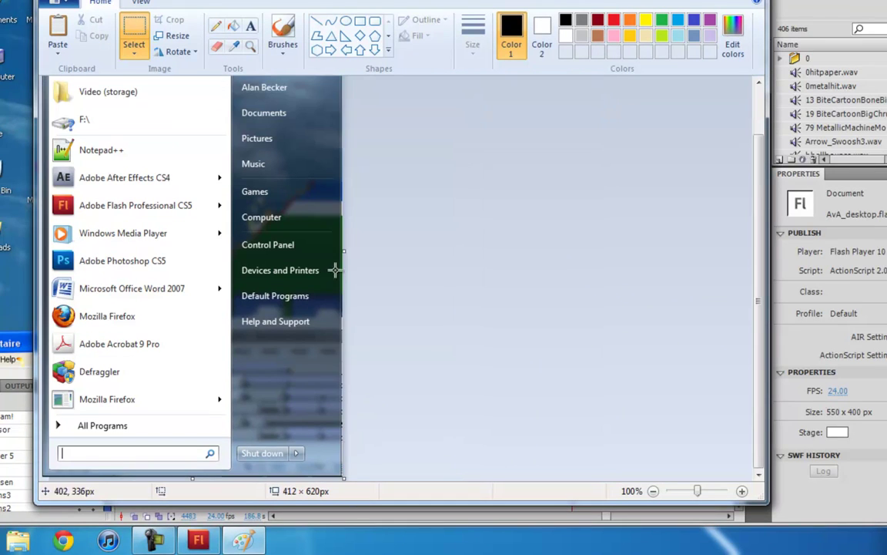
pyautogui.moveTo(343, 254); pyautogui.dragTo(343, 255)
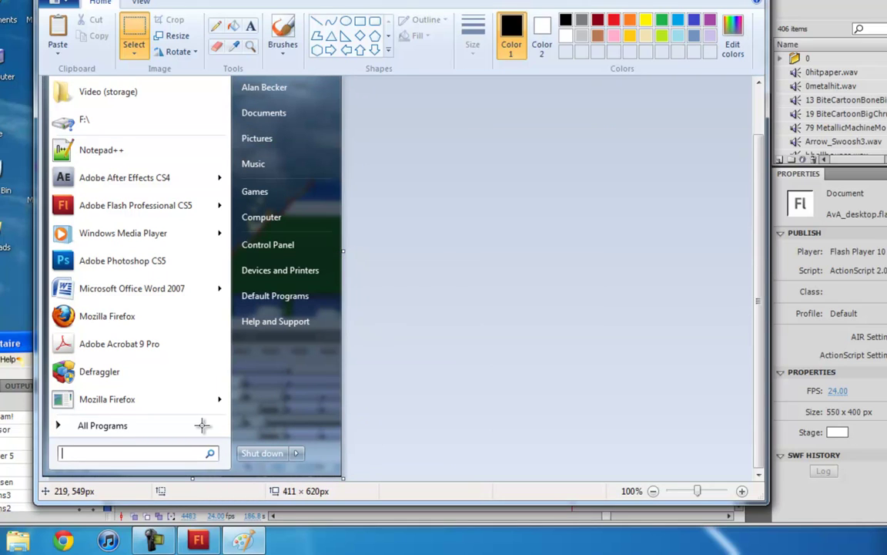
pyautogui.scroll(2, 199, 421)
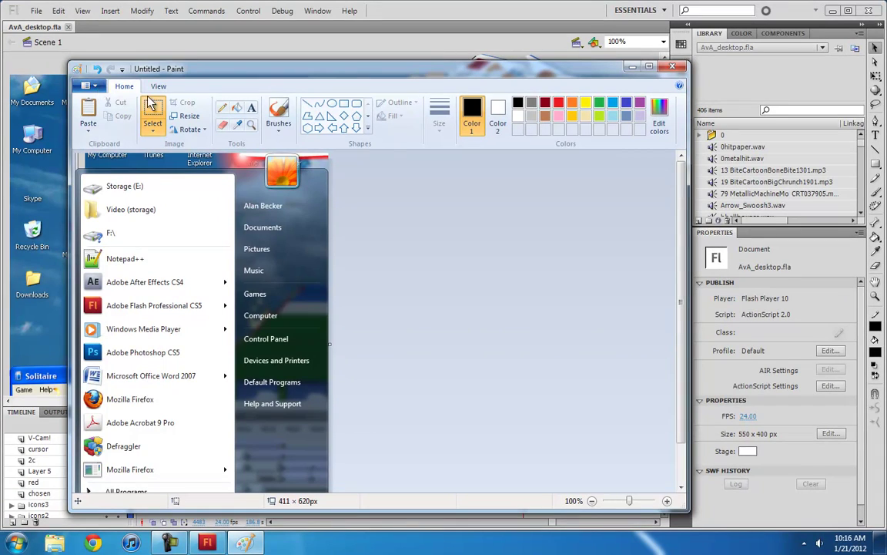
# Start saving the trimmed Start menu image as a PNG picture, moving the save dialog aside
pyautogui.click(88, 86)
pyautogui.moveTo(196, 188)
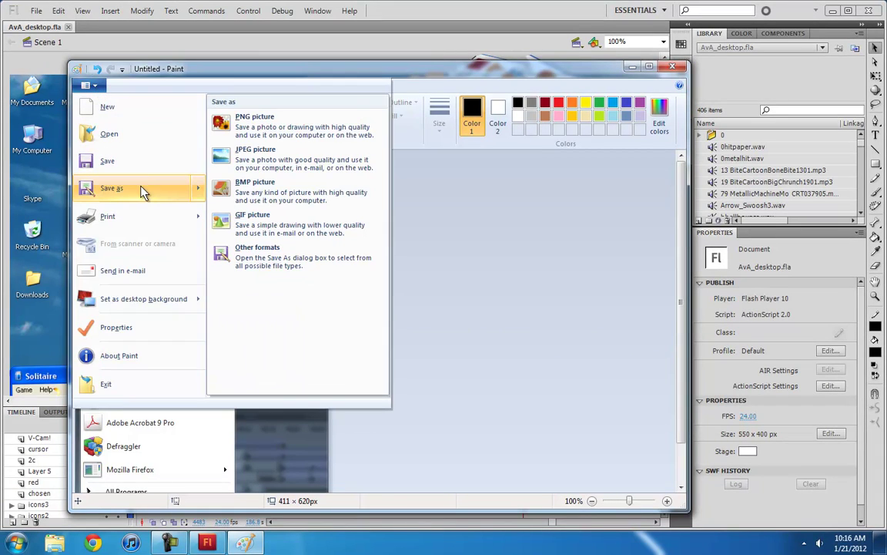
pyautogui.click(262, 123)
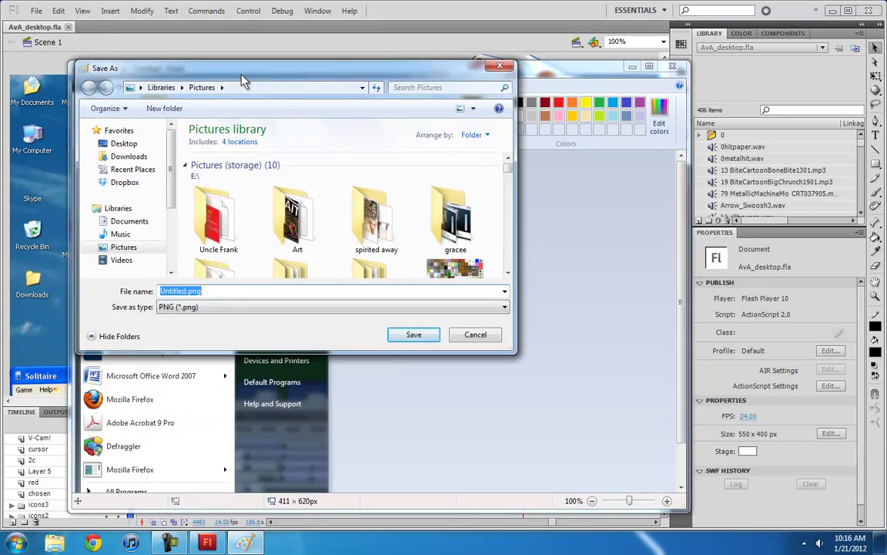
pyautogui.moveTo(238, 100); pyautogui.dragTo(366, 100)
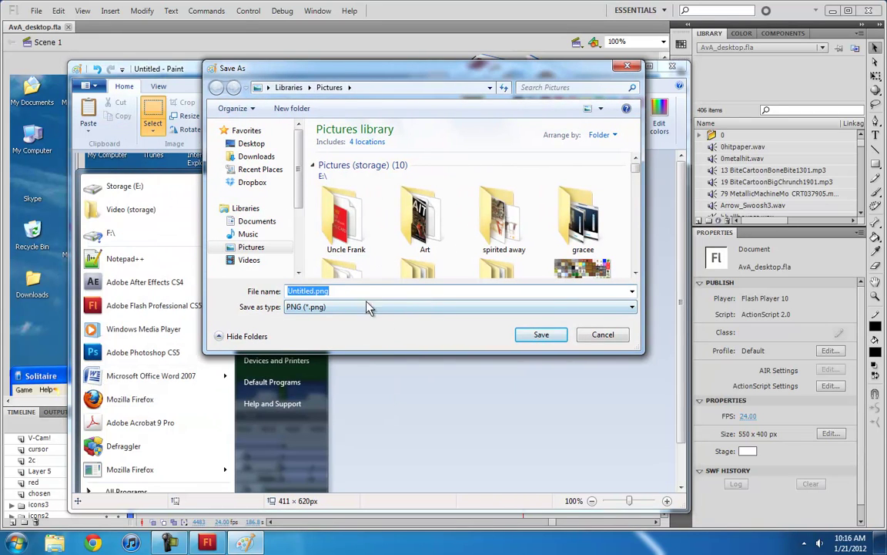
pyautogui.click(633, 308)
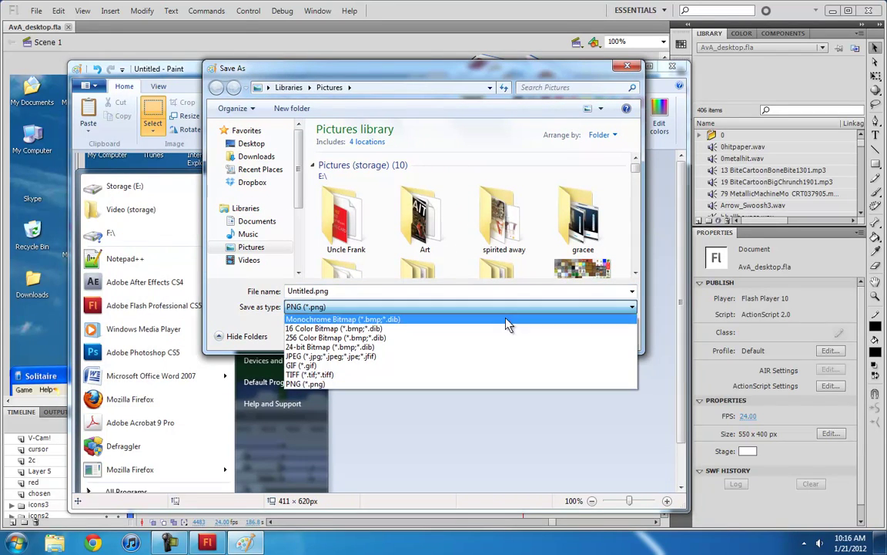
pyautogui.click(332, 358)
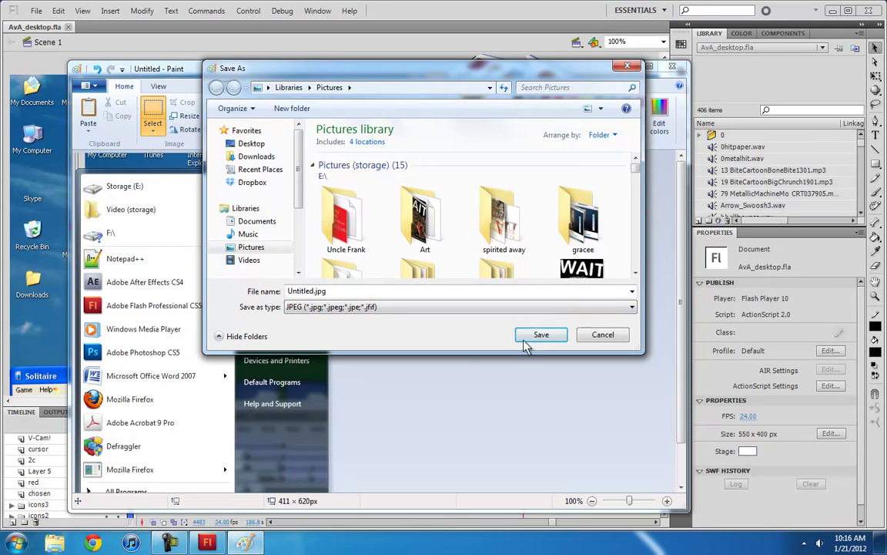
pyautogui.click(632, 309)
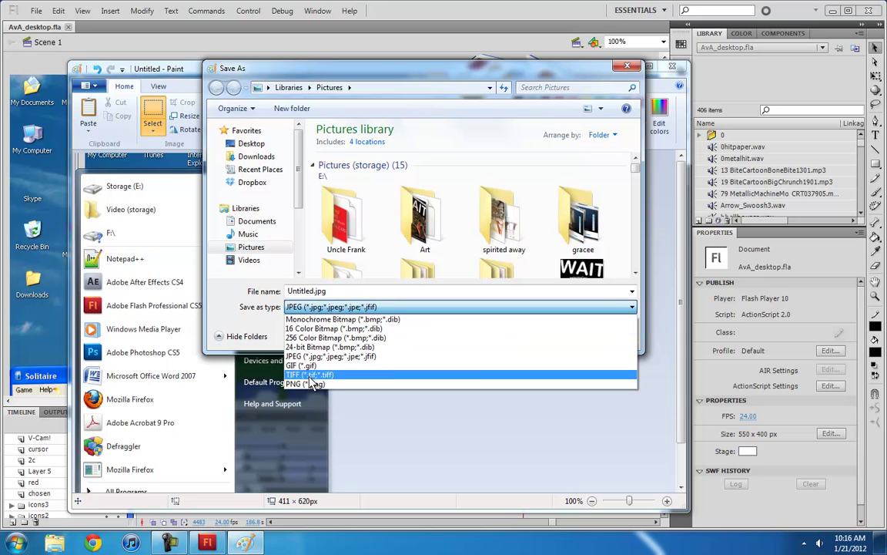
pyautogui.click(312, 383)
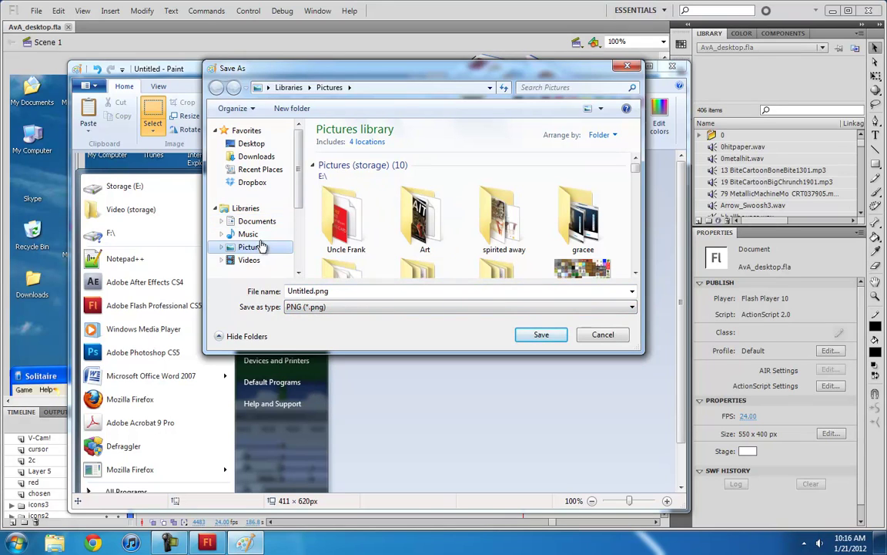
# Save the image to the Desktop under the file name startmenu.png
pyautogui.click(255, 143)
pyautogui.doubleClick(312, 291)
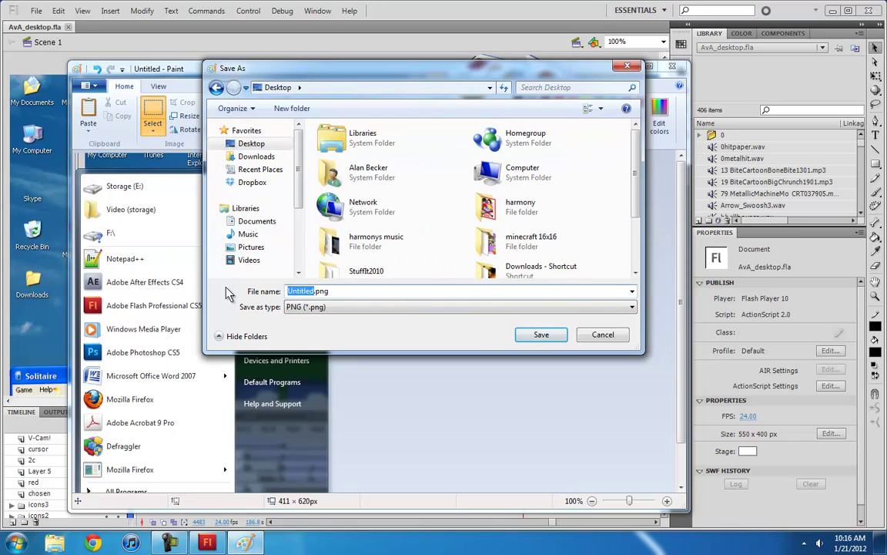
pyautogui.write('startmenu')
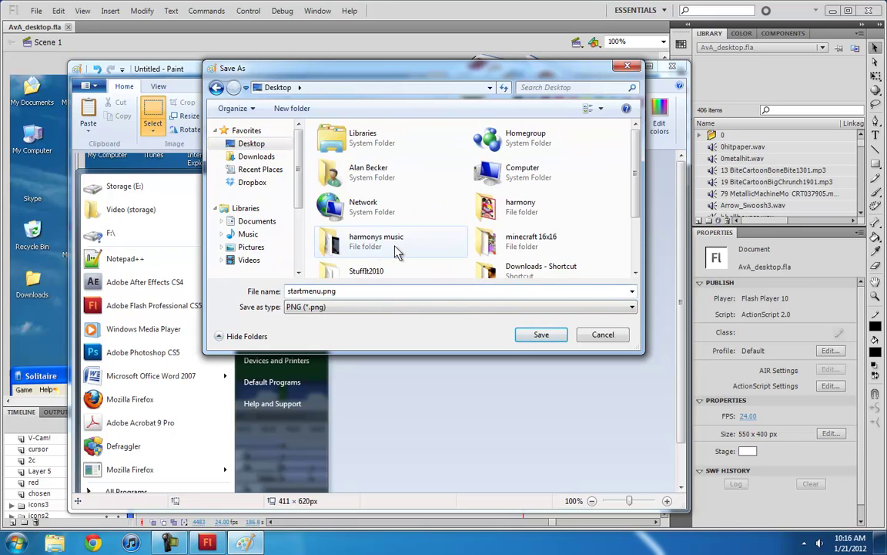
pyautogui.click(539, 335)
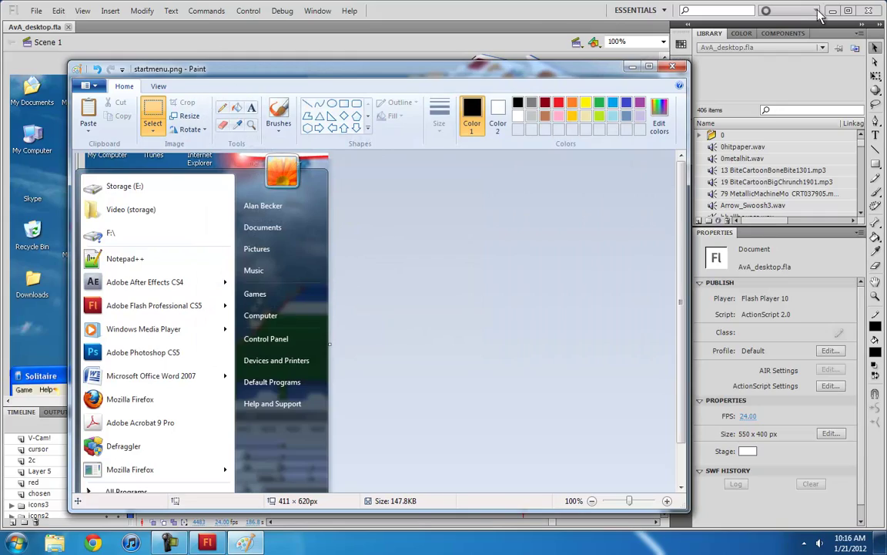
# Switch to Flash and create a new ActionScript 3.0 document
pyautogui.click(512, 14)
pyautogui.click(37, 11)
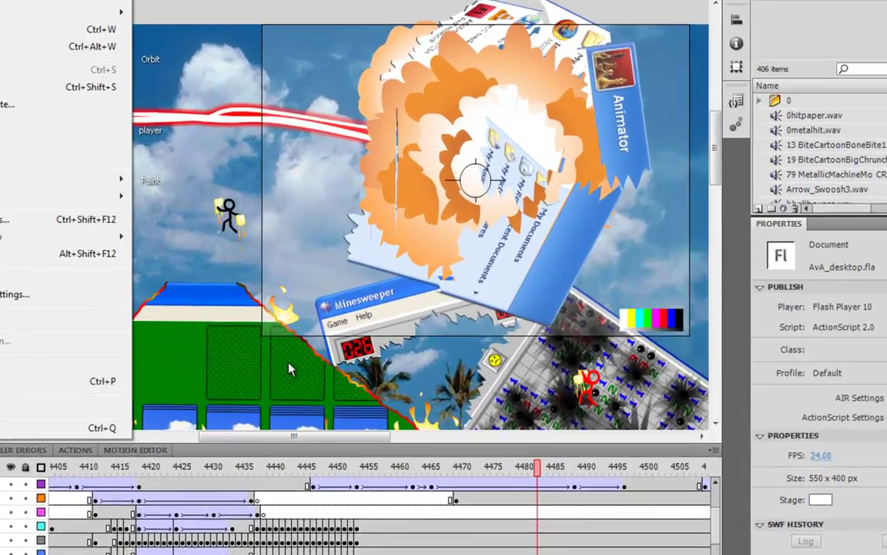
pyautogui.click(45, 24)
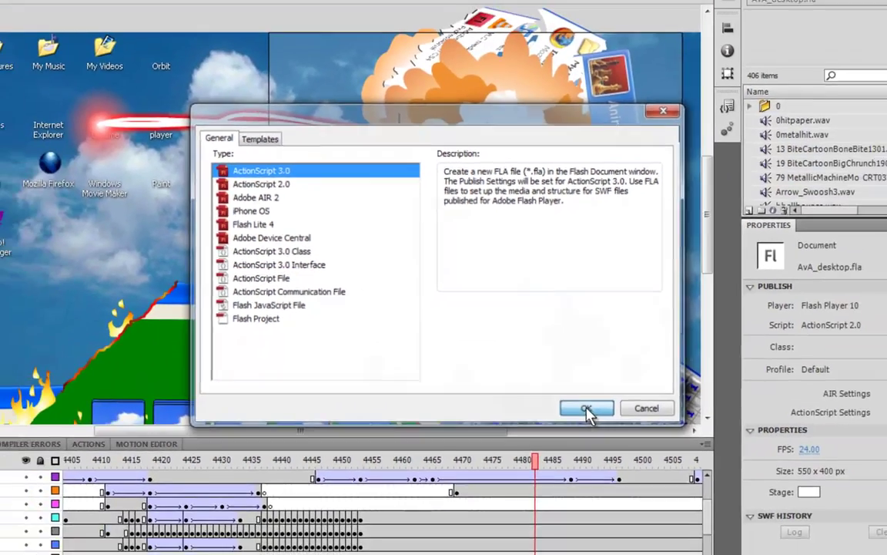
pyautogui.click(646, 479)
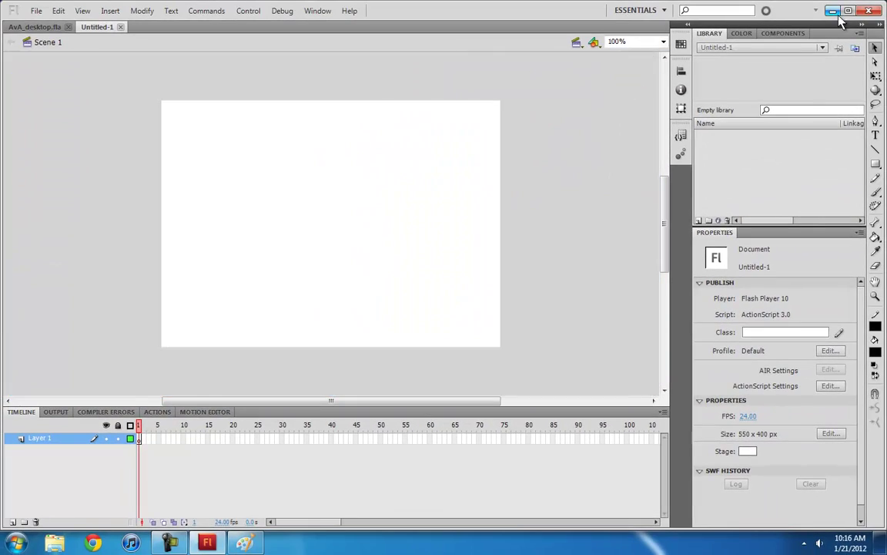
# Shrink and rearrange the windows to expose the desktop, import startmenu.png from there onto the stage, and maximize Flash again
pyautogui.moveTo(883, 4)
pyautogui.mouseDown()
pyautogui.moveTo(616, 145)
pyautogui.moveTo(582, 209)
pyautogui.mouseUp()
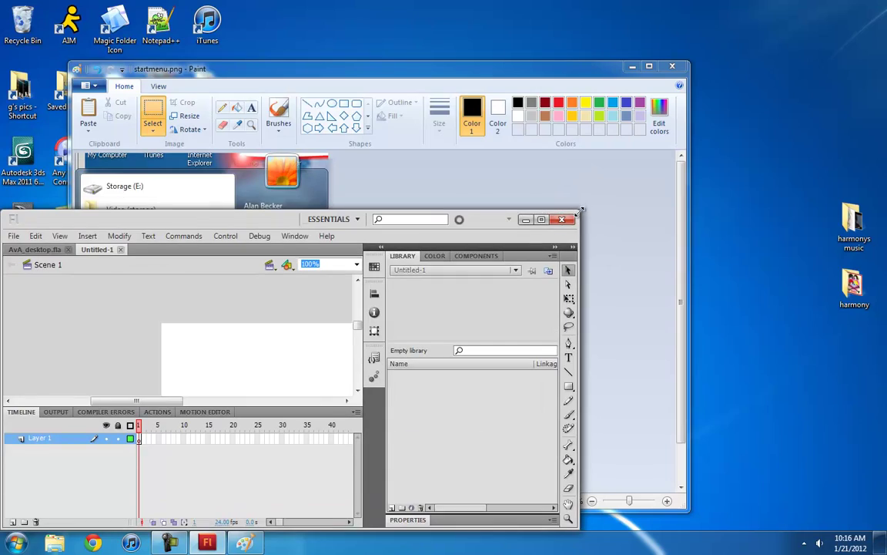
pyautogui.moveTo(323, 83); pyautogui.dragTo(678, 81)
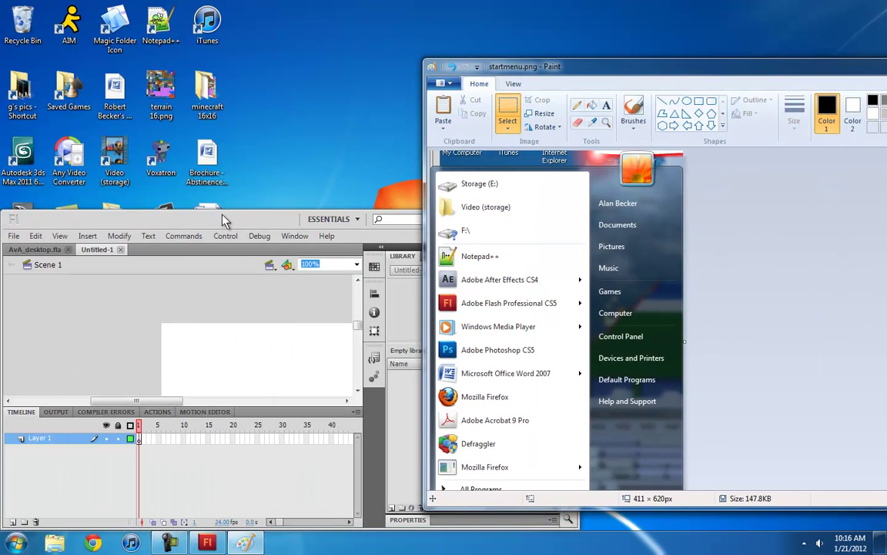
pyautogui.moveTo(223, 218)
pyautogui.mouseDown()
pyautogui.moveTo(497, 79)
pyautogui.moveTo(481, 69)
pyautogui.mouseUp()
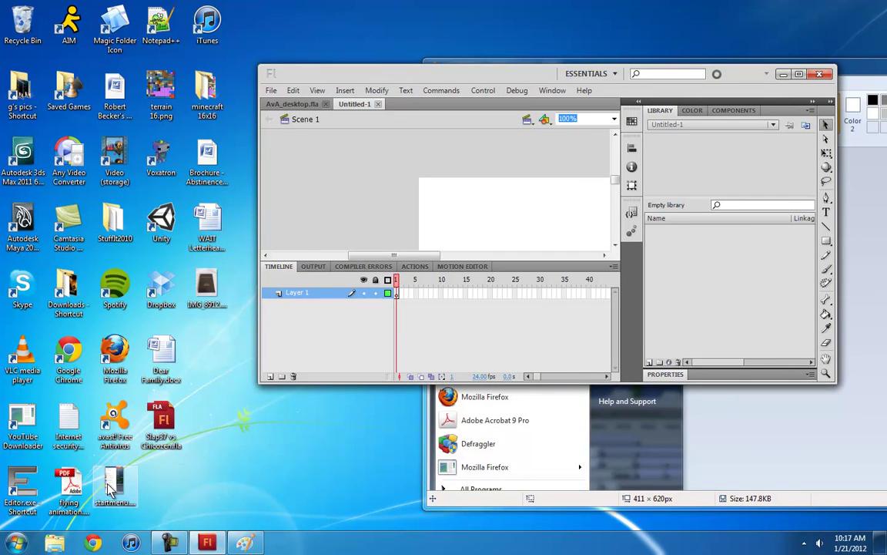
pyautogui.moveTo(114, 484); pyautogui.dragTo(496, 181)
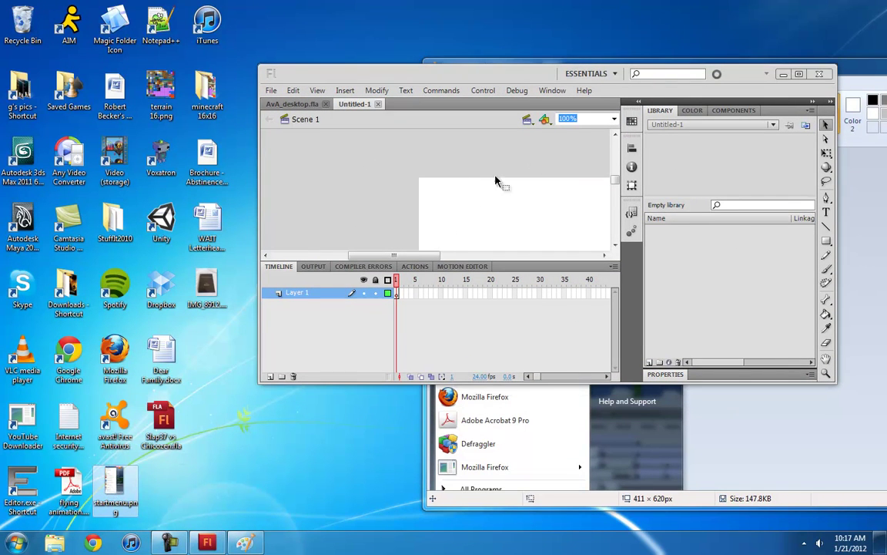
pyautogui.click(799, 74)
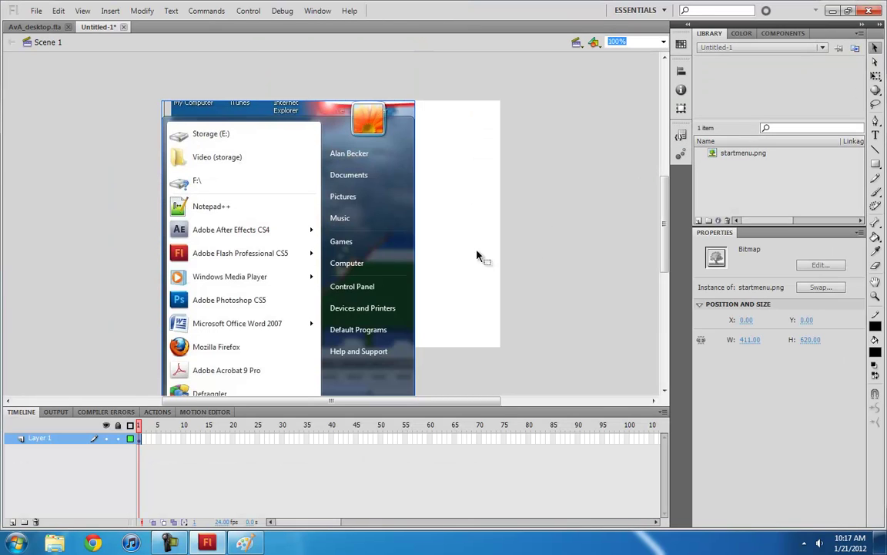
# Move the startmenu.png bitmap on the stage to about X 81, Y -42
pyautogui.scroll(-3, 478, 255)
pyautogui.scroll(3, 466, 202)
pyautogui.moveTo(308, 251); pyautogui.dragTo(357, 218)
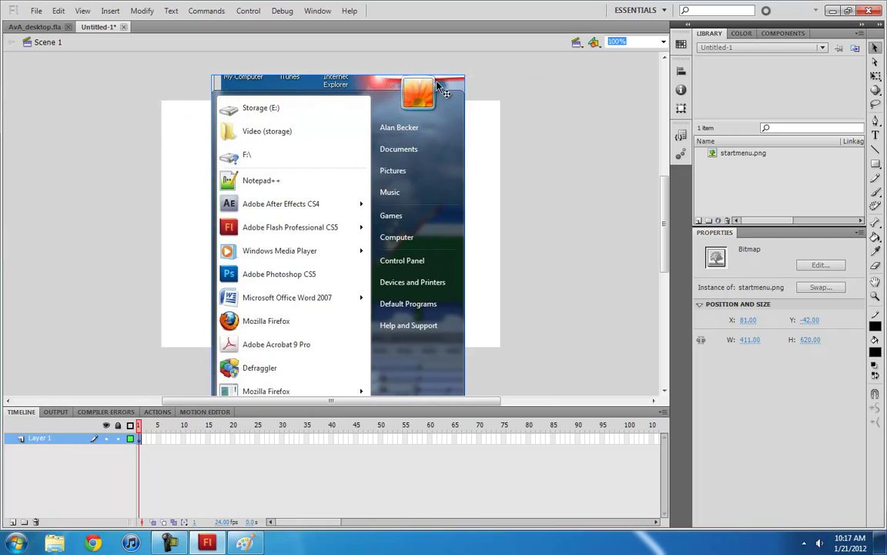
# Break apart the startmenu.png bitmap on the stage and deselect the resulting shape
pyautogui.rightClick(340, 154)
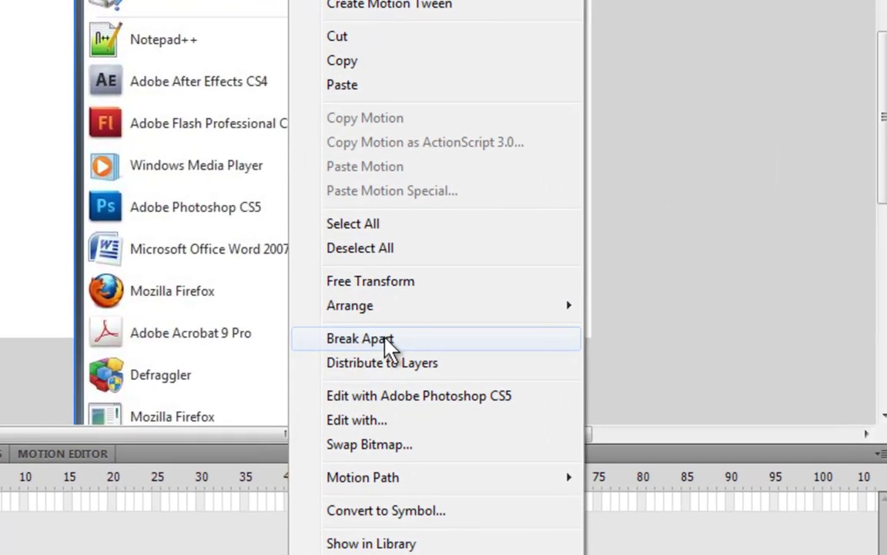
pyautogui.click(347, 347)
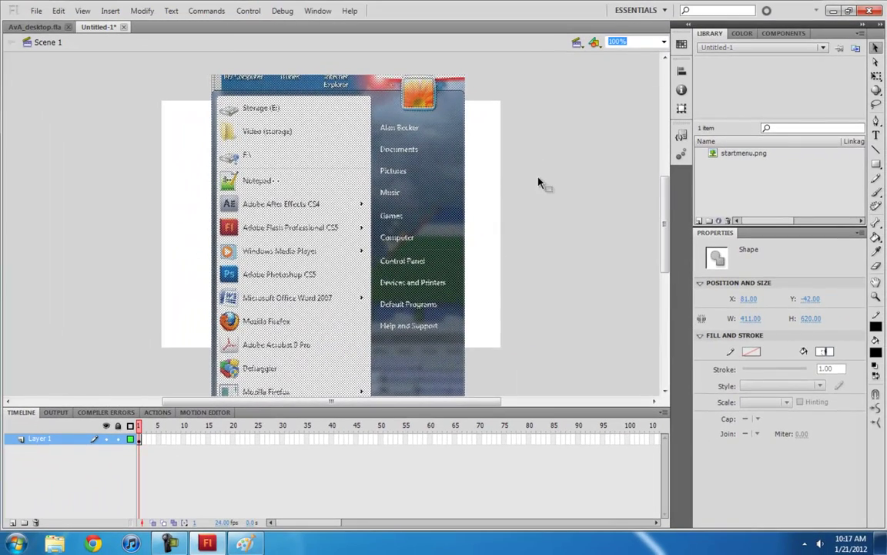
pyautogui.click(539, 182)
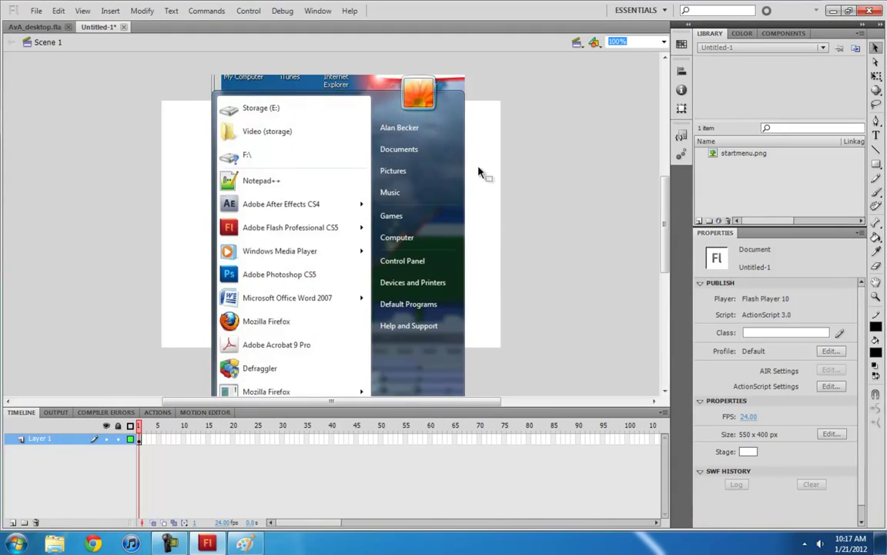
# Draw a horizontal line with a red #FF0000 stroke along the Start menu's top edge, from its left side to the user picture
pyautogui.hotkey('ctrl', '=')
pyautogui.moveTo(455, 119); pyautogui.dragTo(463, 266)
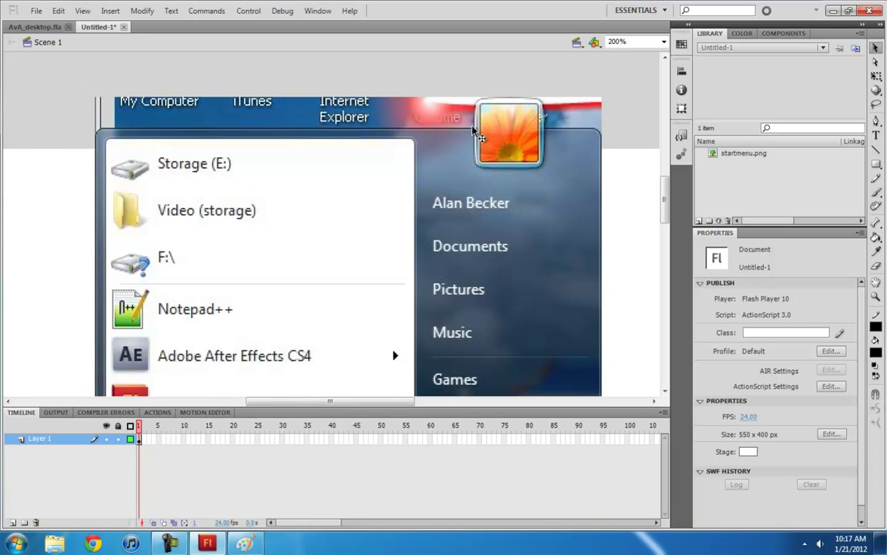
pyautogui.click(876, 148)
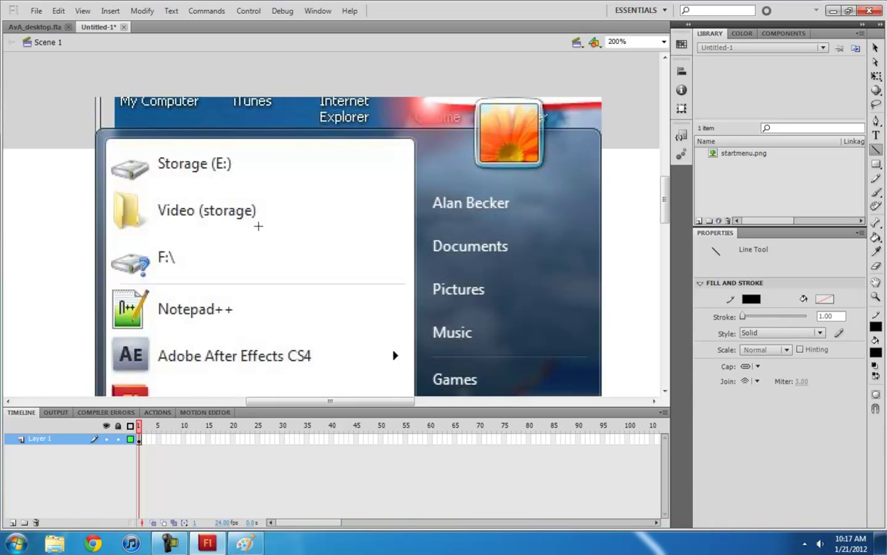
pyautogui.click(876, 325)
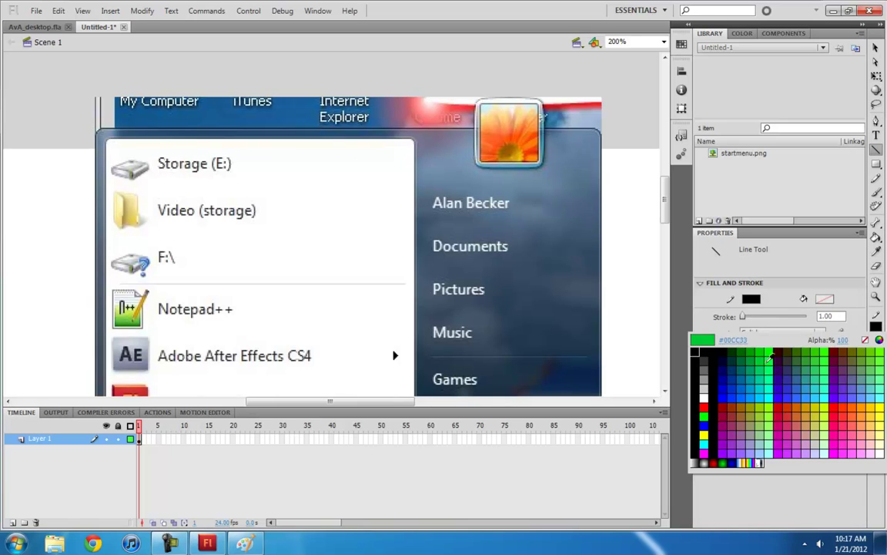
pyautogui.click(703, 406)
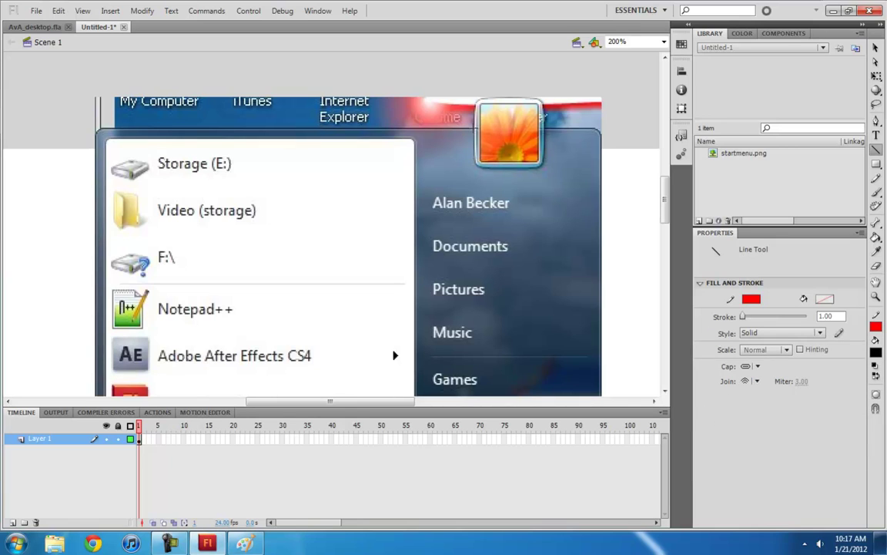
pyautogui.moveTo(423, 115); pyautogui.dragTo(143, 176)
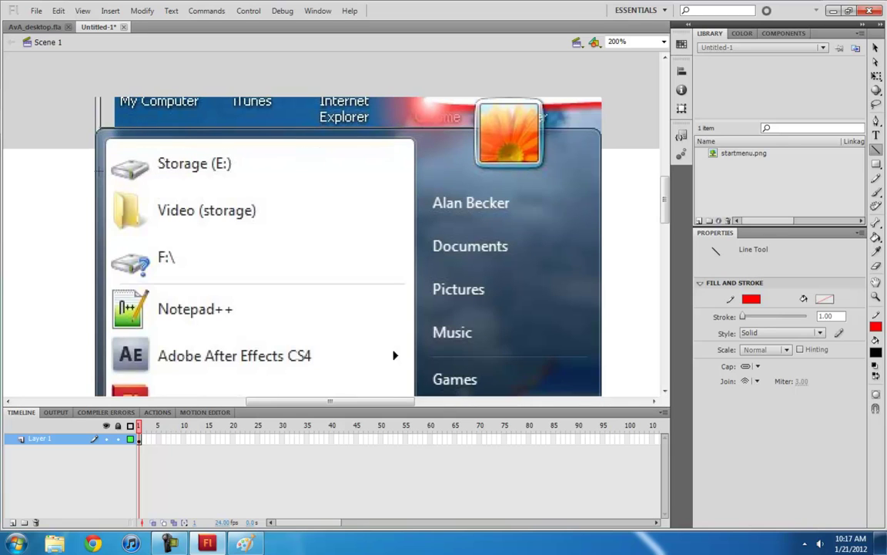
pyautogui.moveTo(85, 127); pyautogui.dragTo(474, 127)
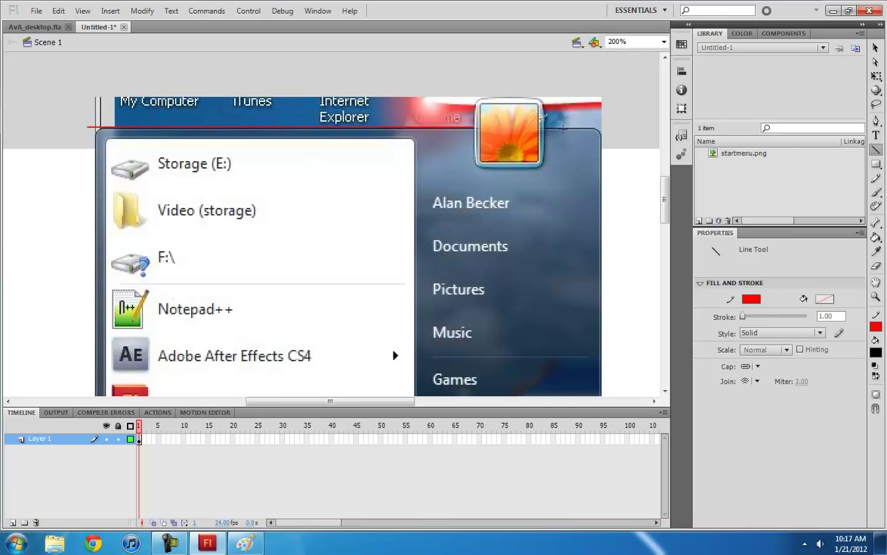
# Extend the red line across the user picture and past the menu's right edge, keeping it level
pyautogui.press('v')
pyautogui.click(474, 127)
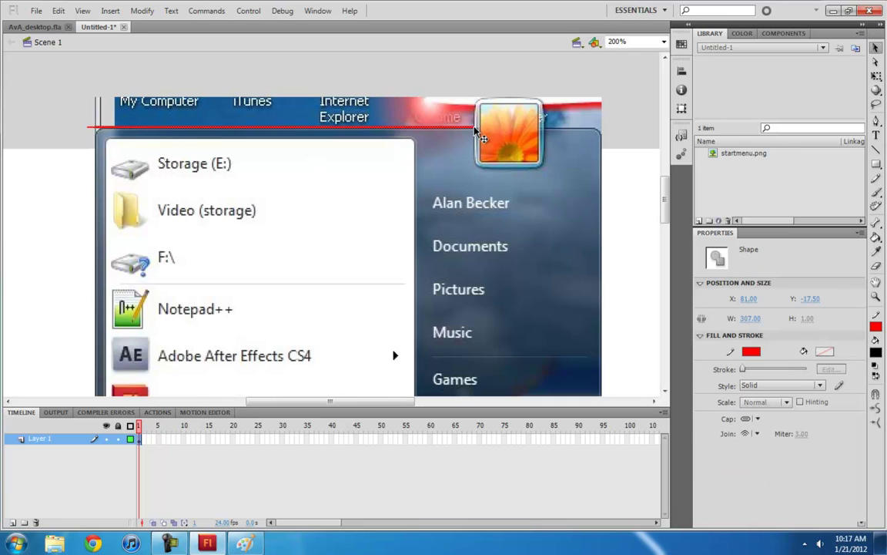
pyautogui.click(548, 81)
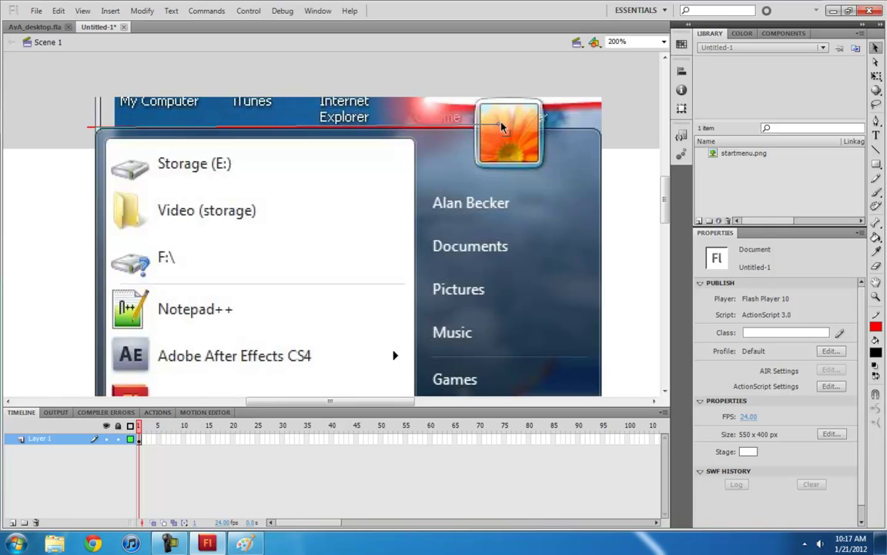
pyautogui.moveTo(585, 139)
pyautogui.mouseDown()
pyautogui.moveTo(581, 129)
pyautogui.moveTo(672, 128)
pyautogui.moveTo(621, 127)
pyautogui.mouseUp()
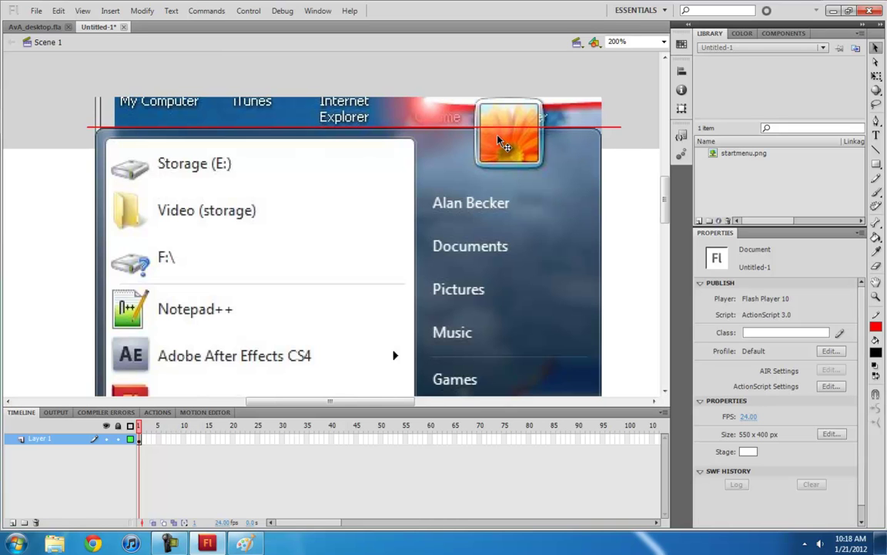
# Draw short vertical red lines along both sides of the user picture, from the horizontal line to above the image
pyautogui.press('n')
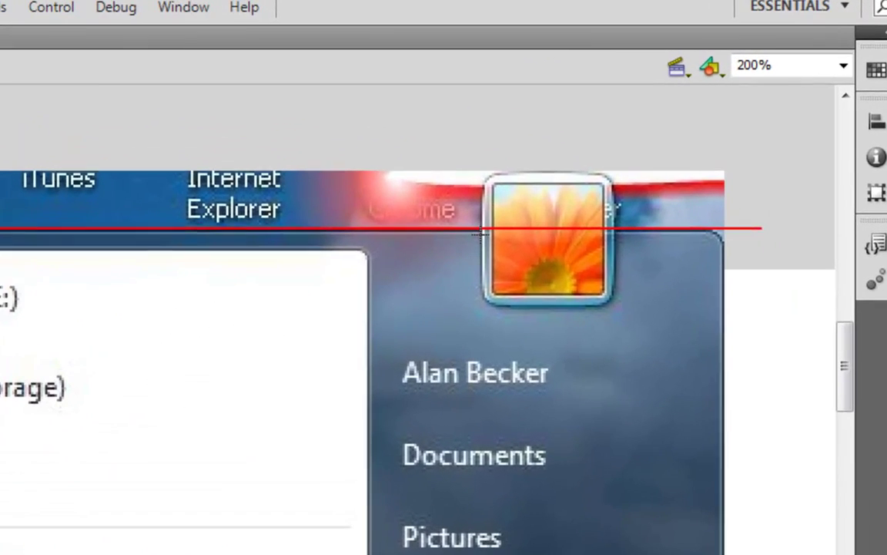
pyautogui.moveTo(479, 232); pyautogui.dragTo(481, 139)
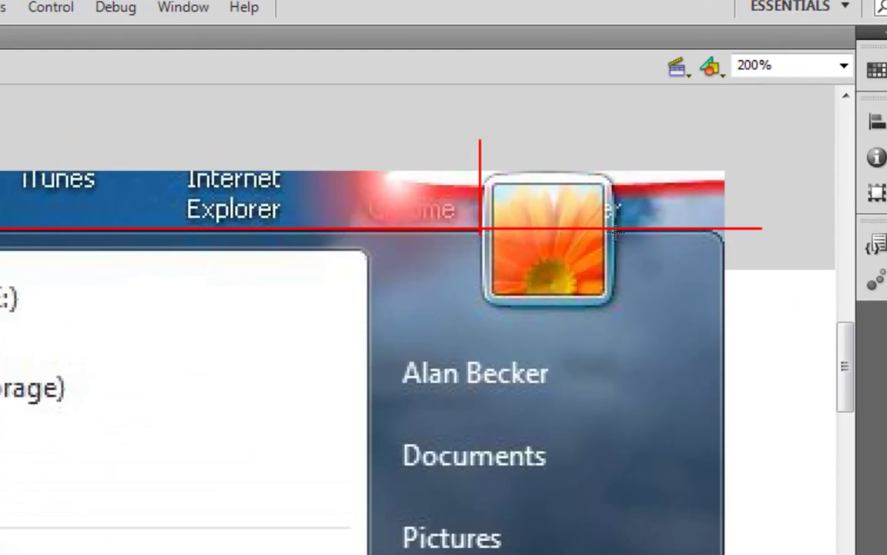
pyautogui.moveTo(615, 231); pyautogui.dragTo(616, 151)
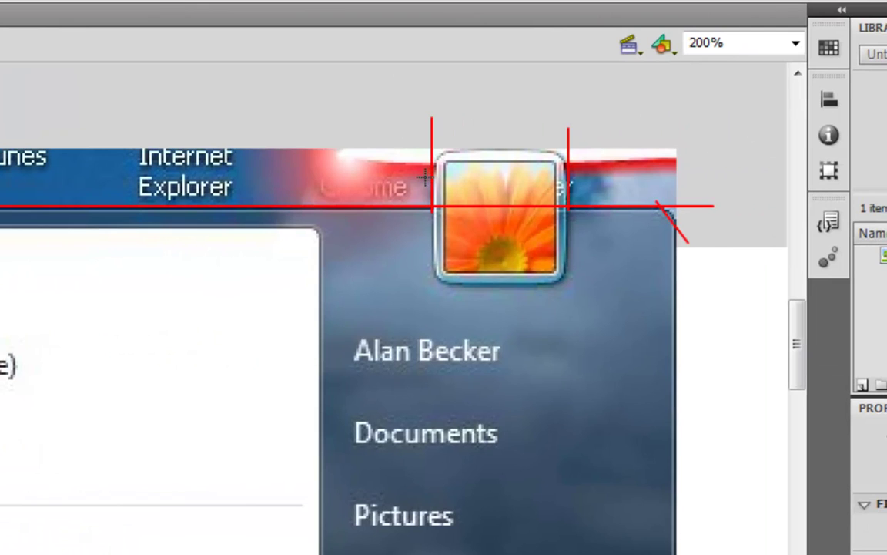
# Draw diagonal red lines across the upper corners of the user picture and menu, and bend them to follow the rounding
pyautogui.moveTo(424, 177)
pyautogui.mouseDown()
pyautogui.moveTo(486, 131)
pyautogui.moveTo(567, 171)
pyautogui.mouseUp()
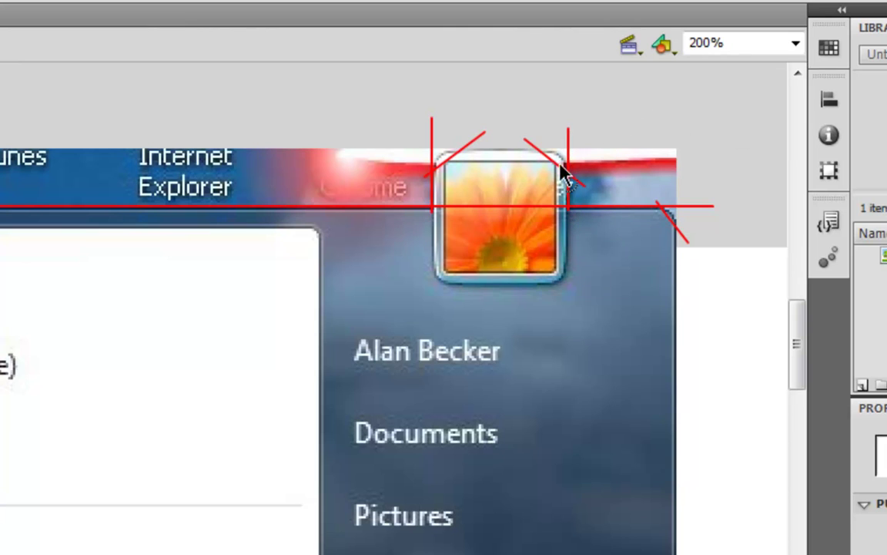
pyautogui.moveTo(563, 153); pyautogui.dragTo(563, 151)
pyautogui.moveTo(438, 164); pyautogui.dragTo(448, 154)
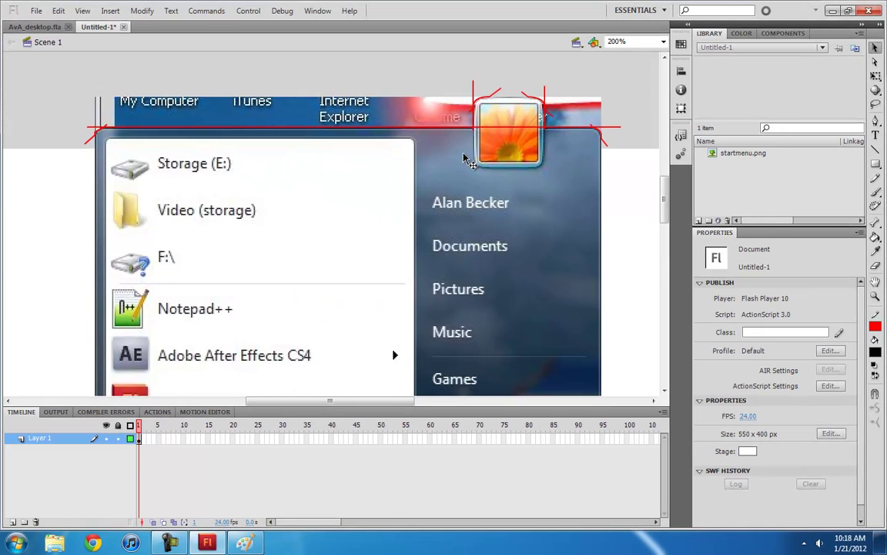
# Delete the desktop background pieces above the menu, beside the user picture and outside the rounded upper corners
pyautogui.click(231, 108)
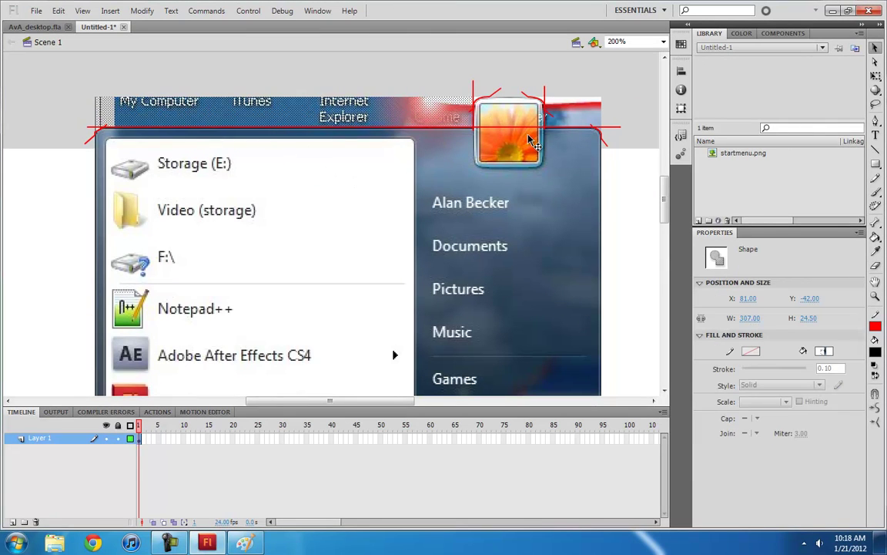
pyautogui.press('Delete')
pyautogui.click(478, 102)
pyautogui.press('Delete')
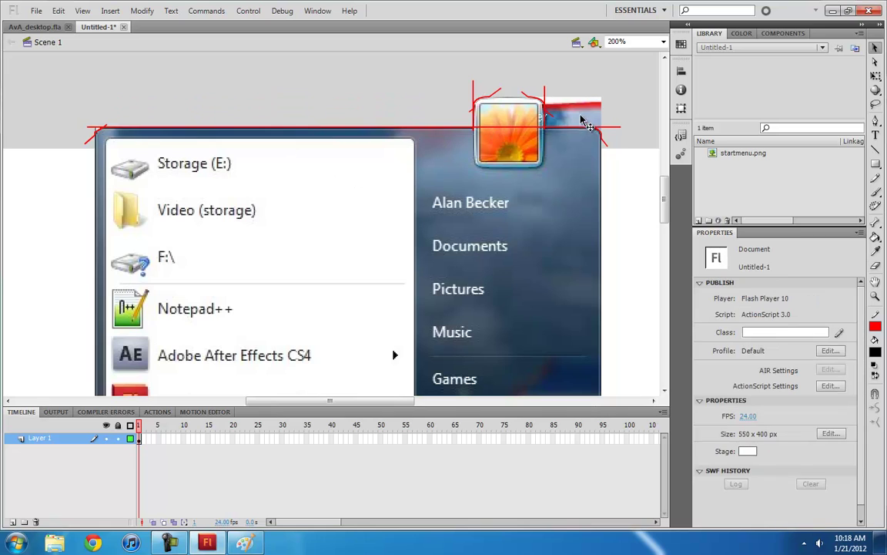
pyautogui.click(594, 145)
pyautogui.press('Delete')
pyautogui.click(604, 135)
pyautogui.press('Delete')
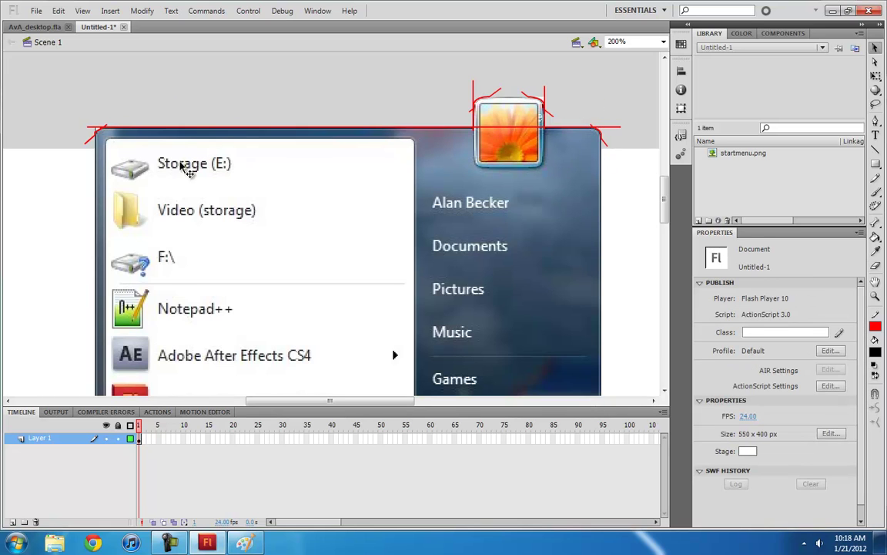
pyautogui.click(97, 131)
pyautogui.press('Delete')
pyautogui.click(98, 128)
pyautogui.press('Delete')
# Delete the red cutting lines around the menu's top edge and the user picture
pyautogui.click(89, 131)
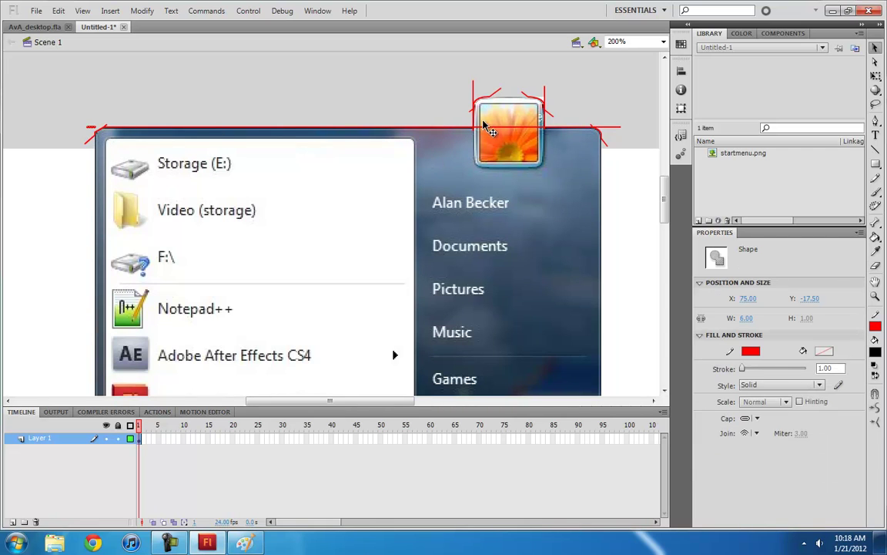
pyautogui.press('Delete')
pyautogui.click(512, 133)
pyautogui.press('Delete')
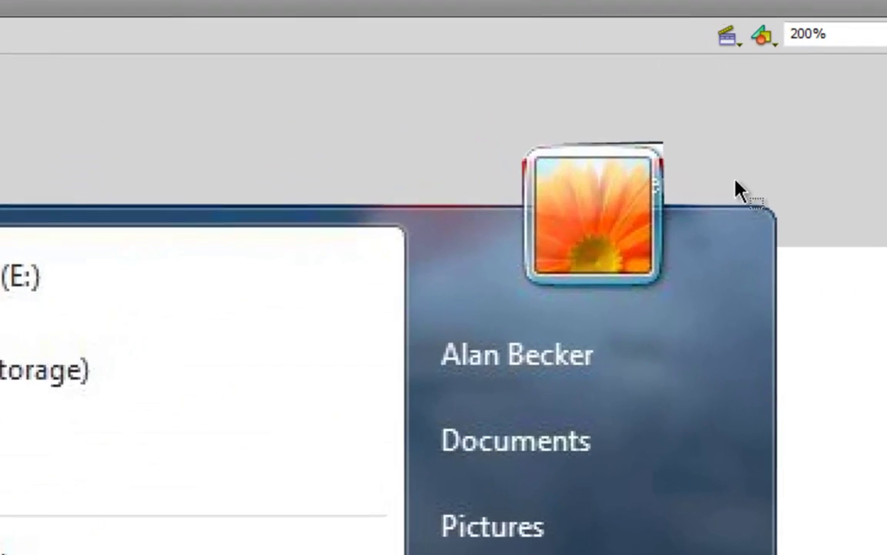
pyautogui.press('Delete')
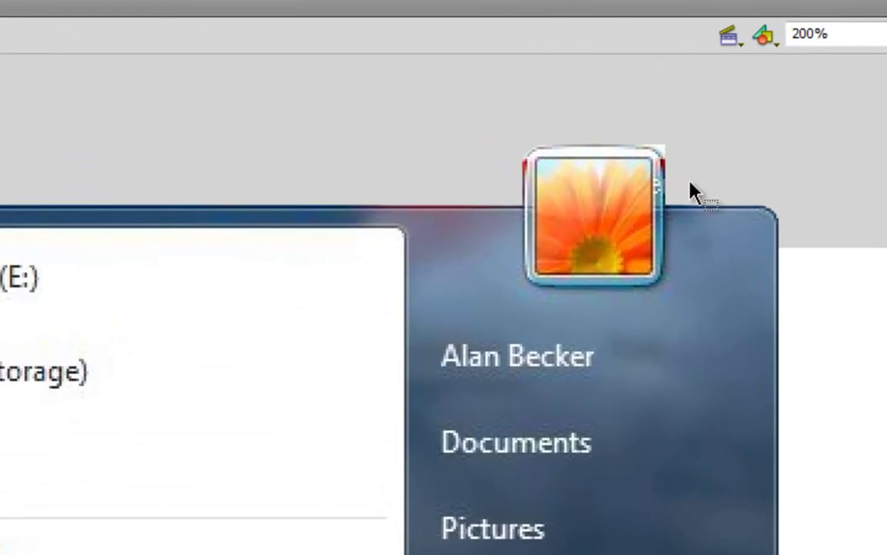
# Cut the leftover white background off the user picture's upper-right corner with a line curved along the rounding, and remove both
pyautogui.press('n')
pyautogui.moveTo(633, 138); pyautogui.dragTo(673, 188)
pyautogui.press('v')
pyautogui.moveTo(658, 153); pyautogui.dragTo(672, 187)
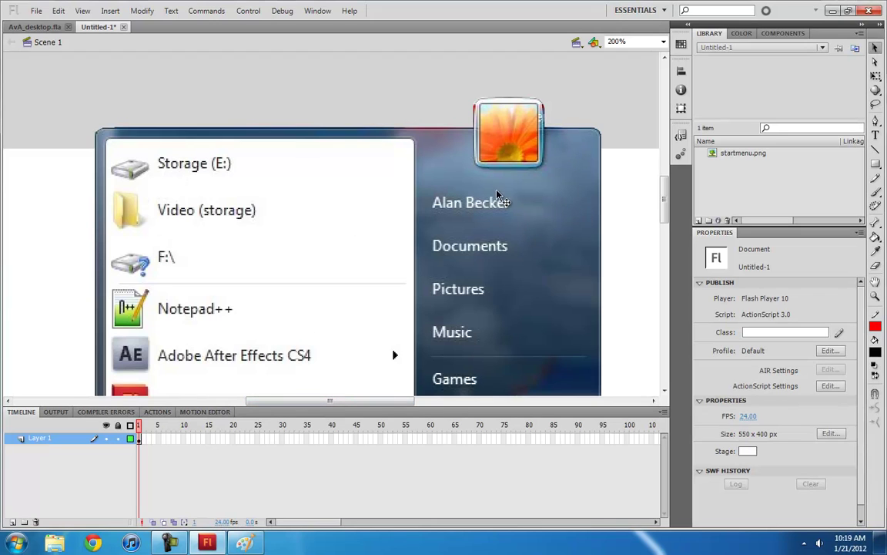
# Set the startmenu.png library bitmap to Lossless (PNG/GIF) compression and allow smoothing
pyautogui.hotkey('ctrl', '=')
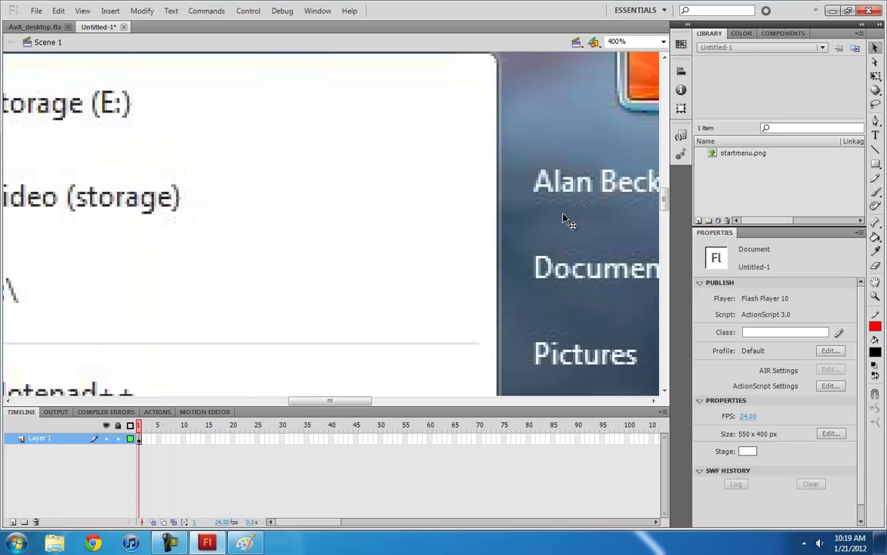
pyautogui.moveTo(574, 212); pyautogui.dragTo(416, 211)
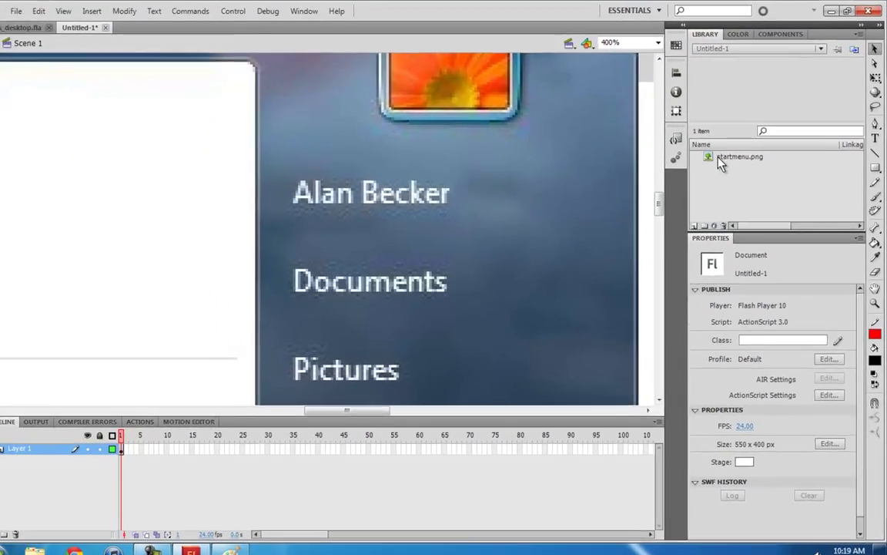
pyautogui.click(719, 158)
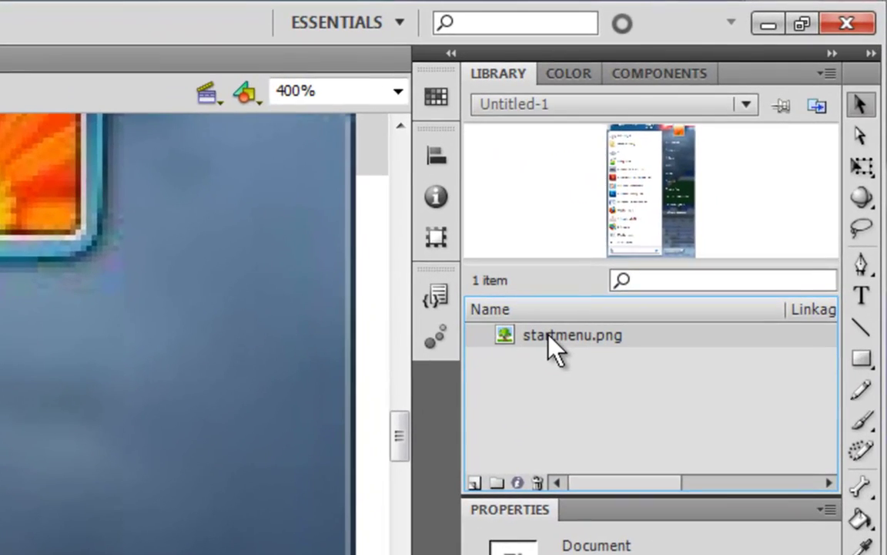
pyautogui.rightClick(548, 337)
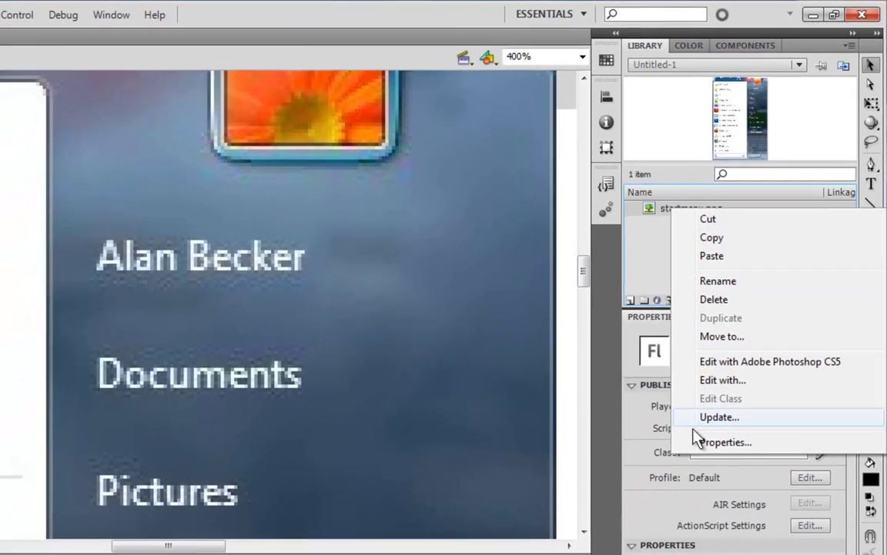
pyautogui.click(717, 442)
pyautogui.moveTo(182, 245); pyautogui.dragTo(486, 179)
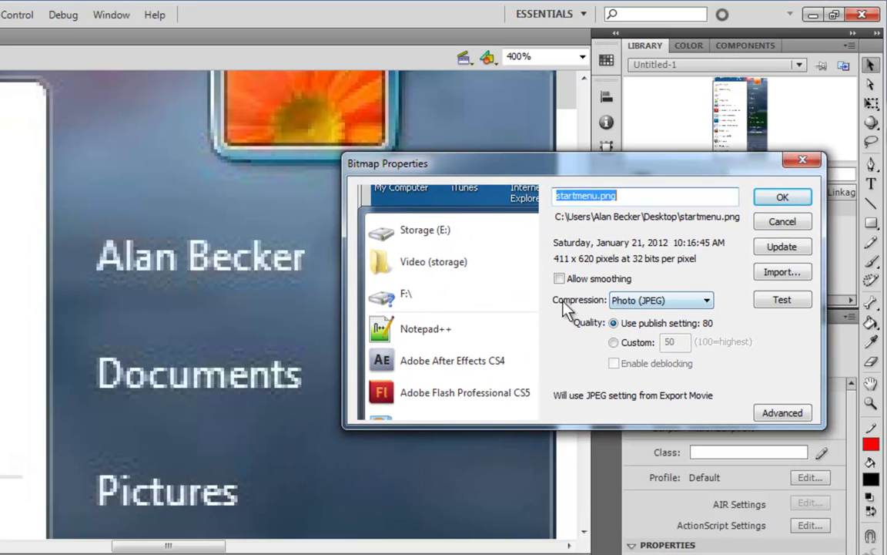
pyautogui.click(664, 302)
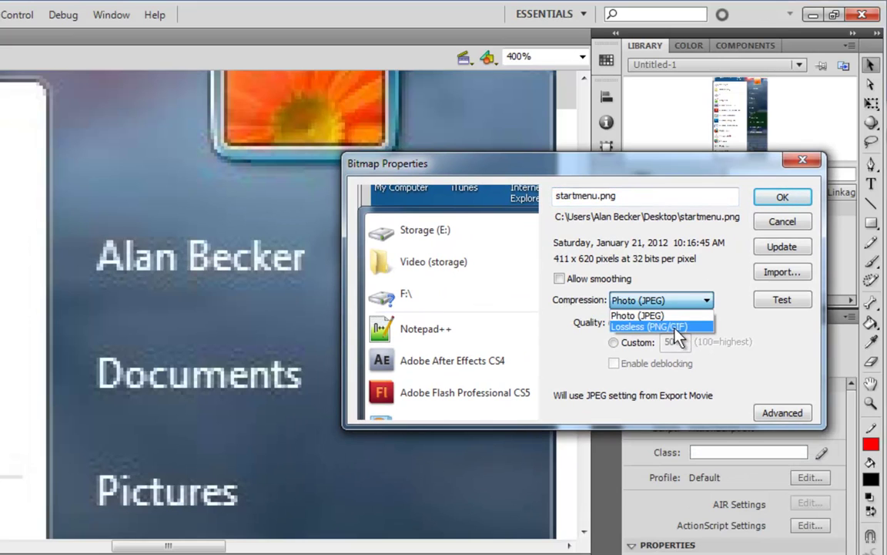
pyautogui.click(672, 322)
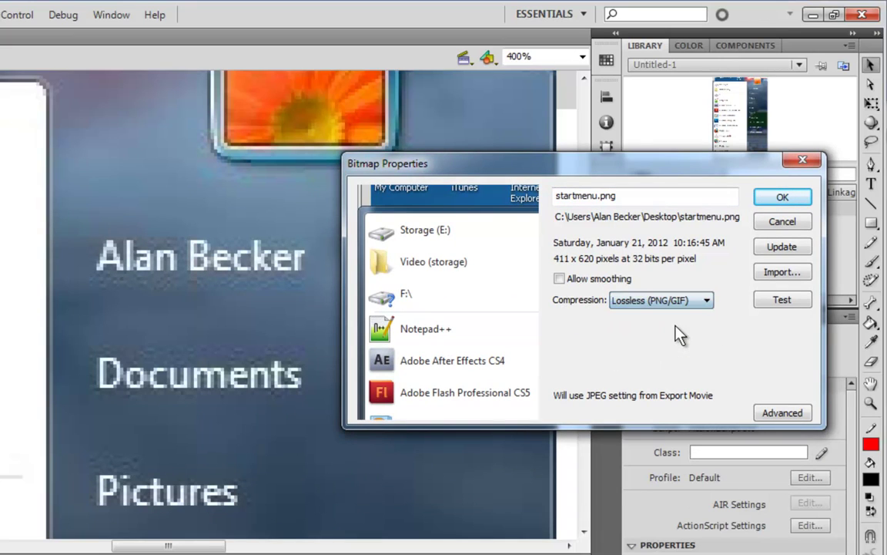
pyautogui.click(560, 279)
pyautogui.click(759, 199)
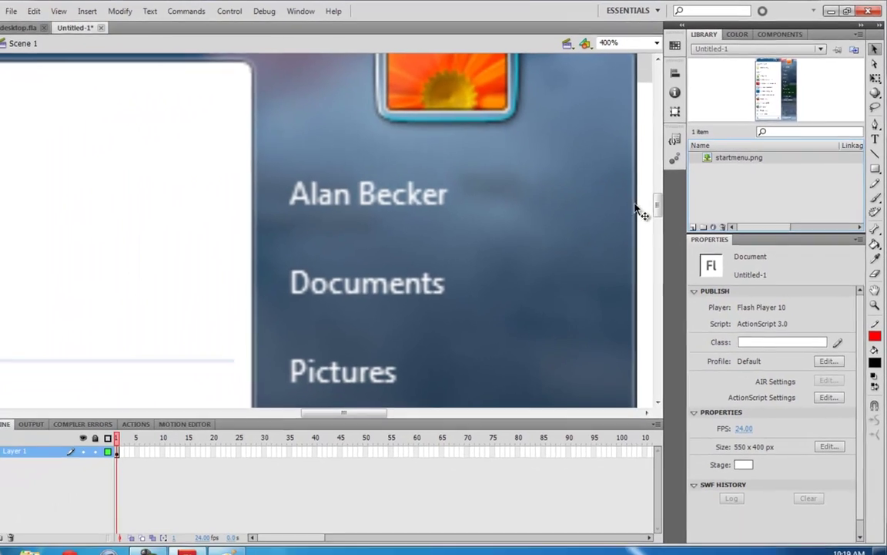
# Move the trimmed Start menu straight up until its bottom edge sits just above the stage's bottom edge, and deselect it
pyautogui.moveTo(657, 205); pyautogui.dragTo(664, 182)
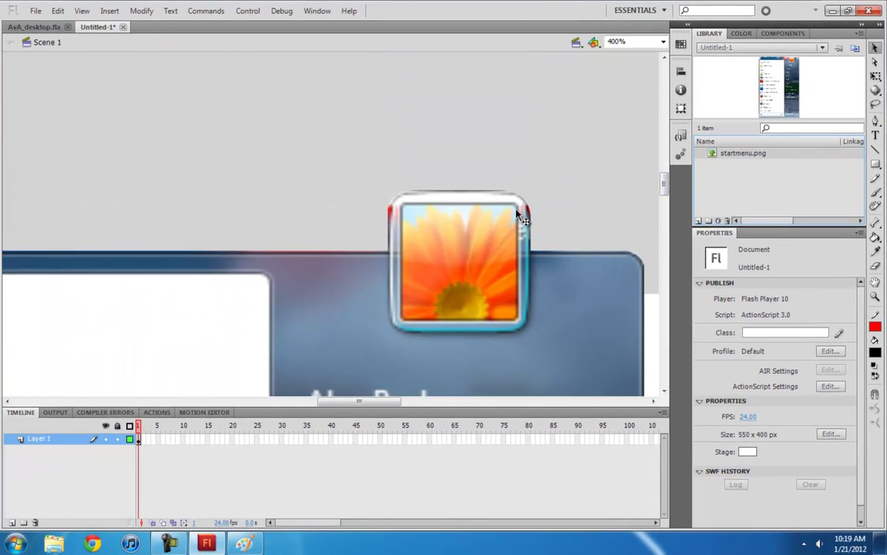
pyautogui.hotkey('ctrl', '-')
pyautogui.hotkey('ctrl', '-')
pyautogui.moveTo(367, 312); pyautogui.dragTo(367, 198)
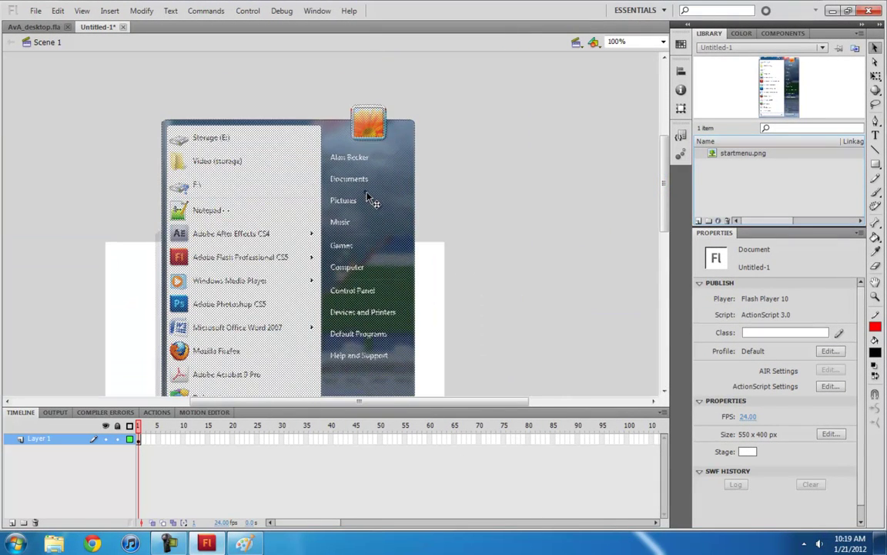
pyautogui.click(446, 227)
pyautogui.scroll(-3, 445, 227)
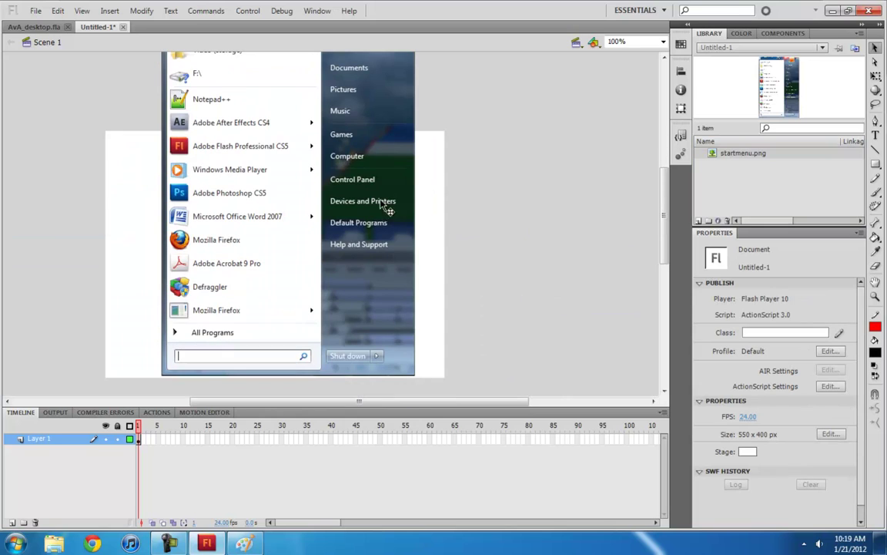
# Select the whole Start menu shape and shorten the timeline area to give the stage more room
pyautogui.scroll(3, 429, 196)
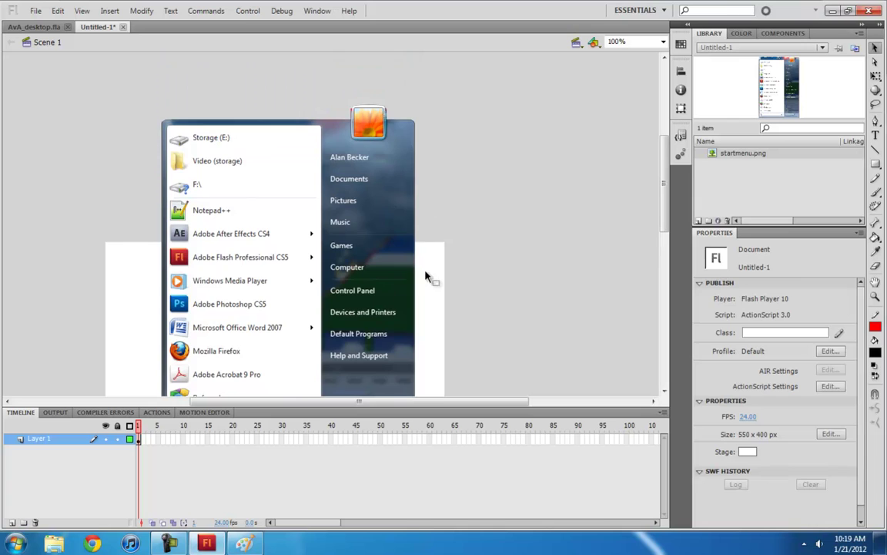
pyautogui.click(222, 192)
pyautogui.hotkey('ctrl', 'b')
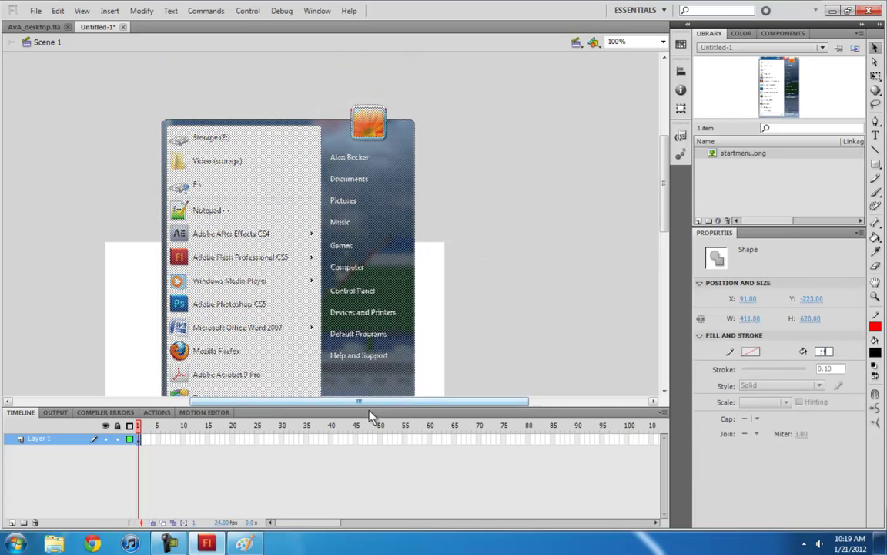
pyautogui.moveTo(370, 416); pyautogui.dragTo(370, 454)
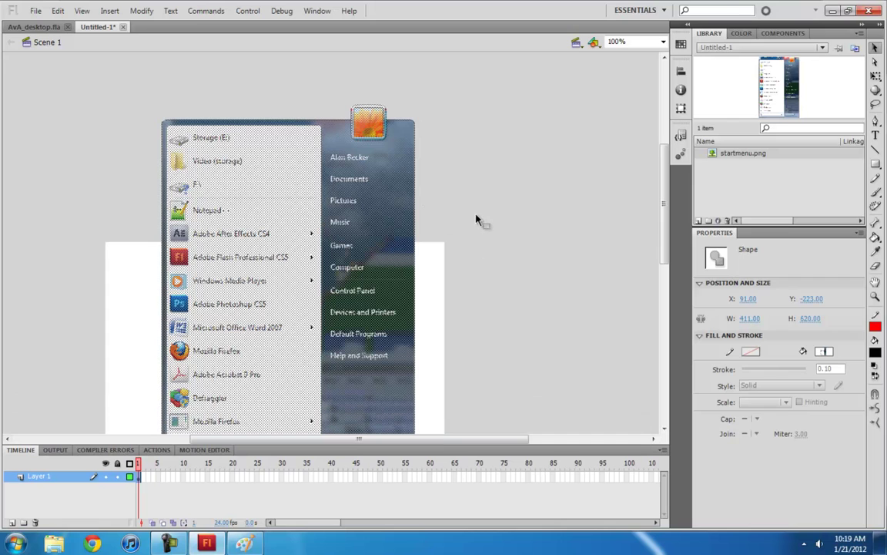
# Review the torn Start menu piece around frame 4455 of AvA_desktop.fla and return to the Untitled-1 document
pyautogui.click(34, 26)
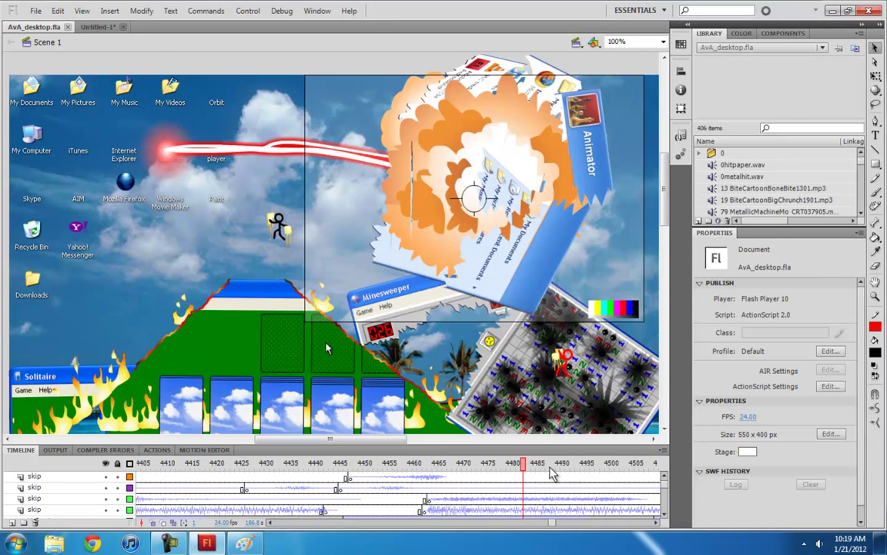
pyautogui.moveTo(524, 465); pyautogui.dragTo(385, 466)
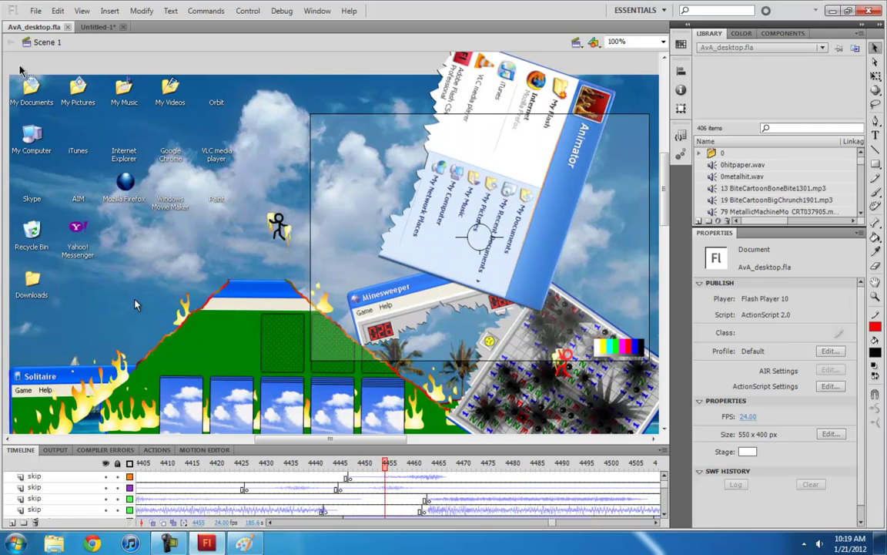
pyautogui.click(97, 26)
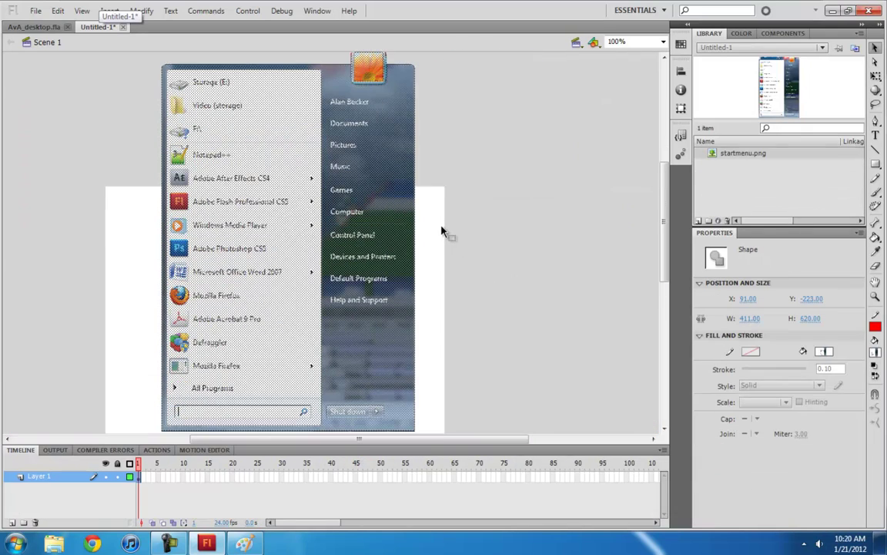
# Lasso the upper part of the Start menu, about 411 × 359 px, with a jagged lower edge running across the Photoshop and Devices and Printers rows
pyautogui.scroll(-3, 443, 231)
pyautogui.scroll(3, 443, 231)
pyautogui.scroll(3, 443, 231)
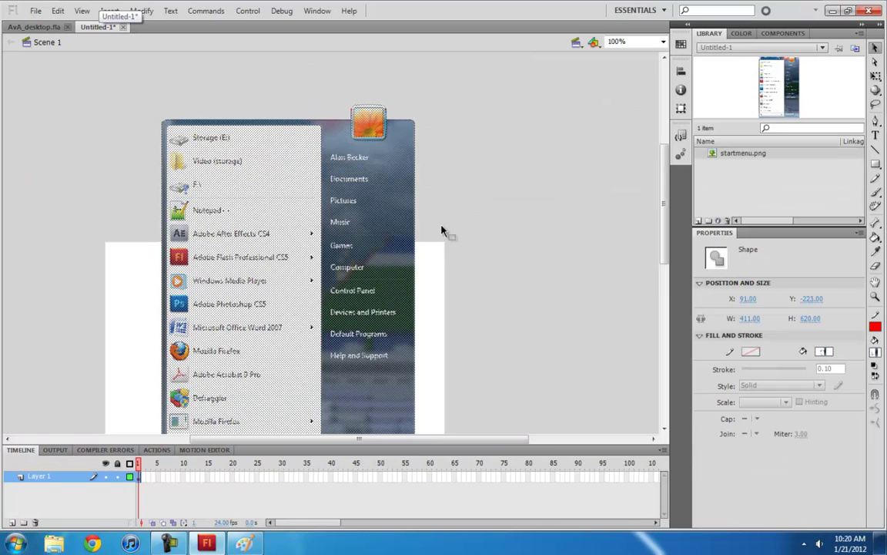
pyautogui.moveTo(471, 298); pyautogui.dragTo(470, 301)
pyautogui.click(159, 117)
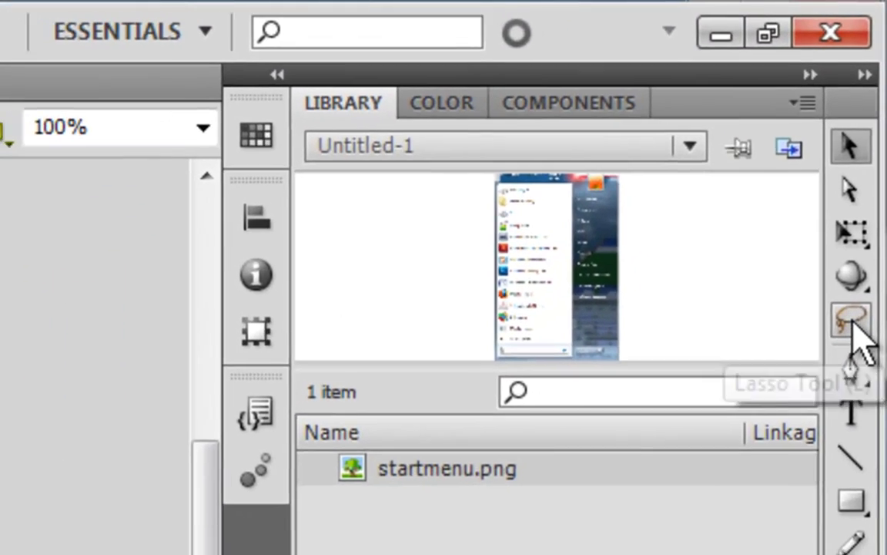
pyautogui.click(876, 104)
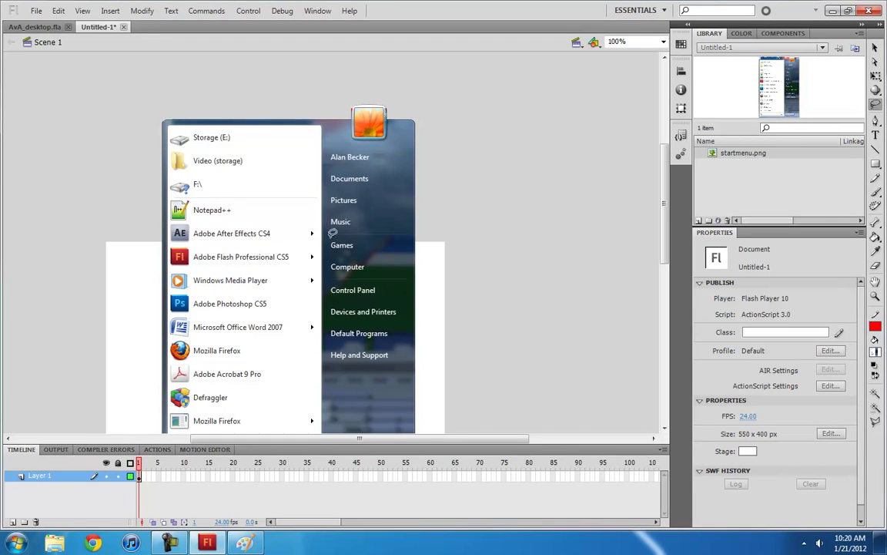
pyautogui.moveTo(156, 87)
pyautogui.mouseDown()
pyautogui.moveTo(357, 67)
pyautogui.moveTo(467, 111)
pyautogui.moveTo(486, 194)
pyautogui.moveTo(471, 293)
pyautogui.moveTo(423, 307)
pyautogui.mouseUp()
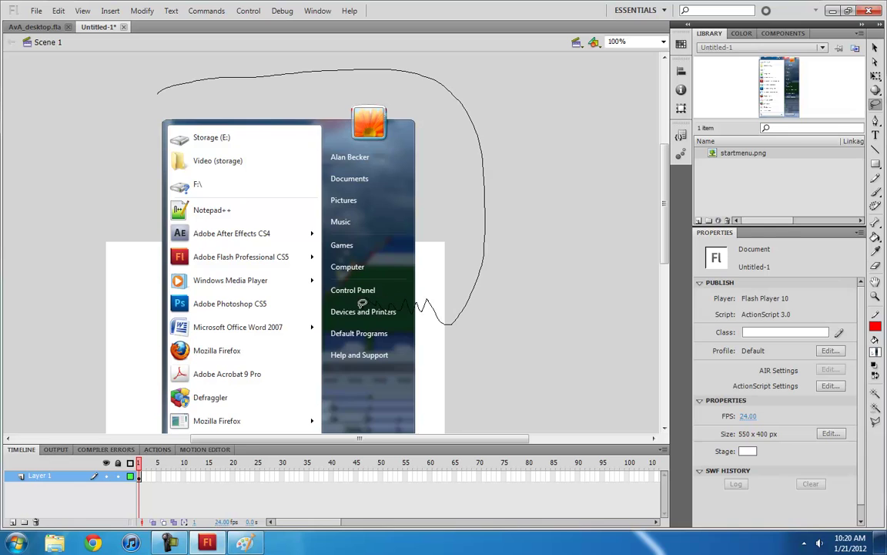
pyautogui.moveTo(361, 303)
pyautogui.mouseDown()
pyautogui.moveTo(338, 301)
pyautogui.moveTo(302, 320)
pyautogui.moveTo(241, 301)
pyautogui.moveTo(186, 318)
pyautogui.moveTo(151, 313)
pyautogui.moveTo(108, 285)
pyautogui.moveTo(108, 117)
pyautogui.mouseUp()
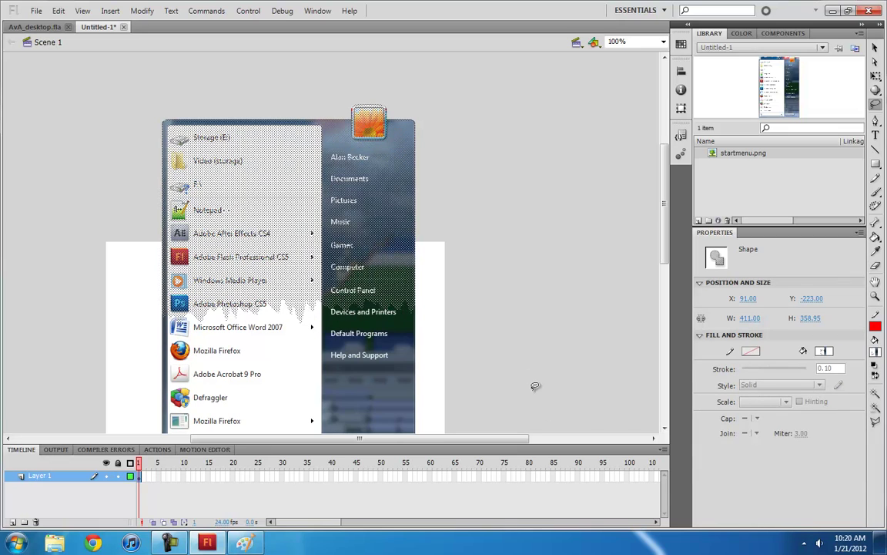
# Convert the lassoed upper part of the Start menu to a graphic symbol named startmenu_piece1
pyautogui.press('F8')
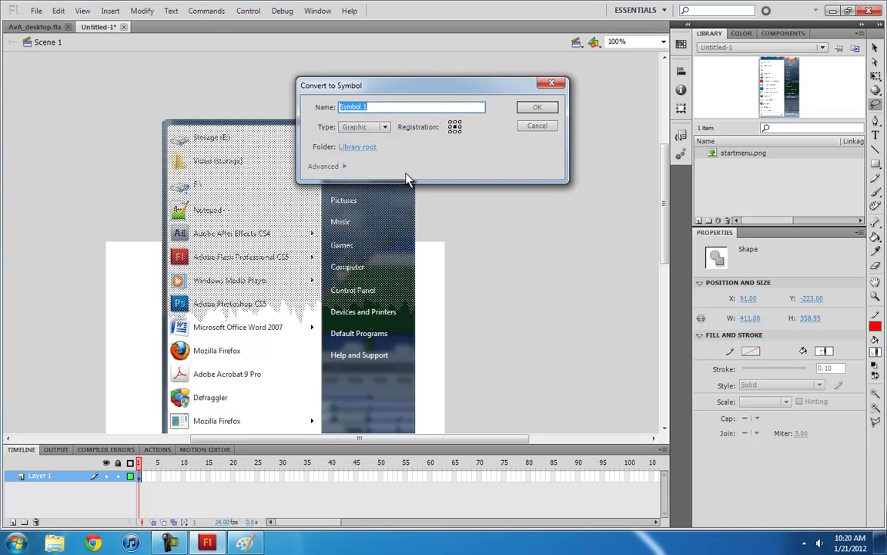
pyautogui.write('startmenu_piece1')
pyautogui.click(519, 101)
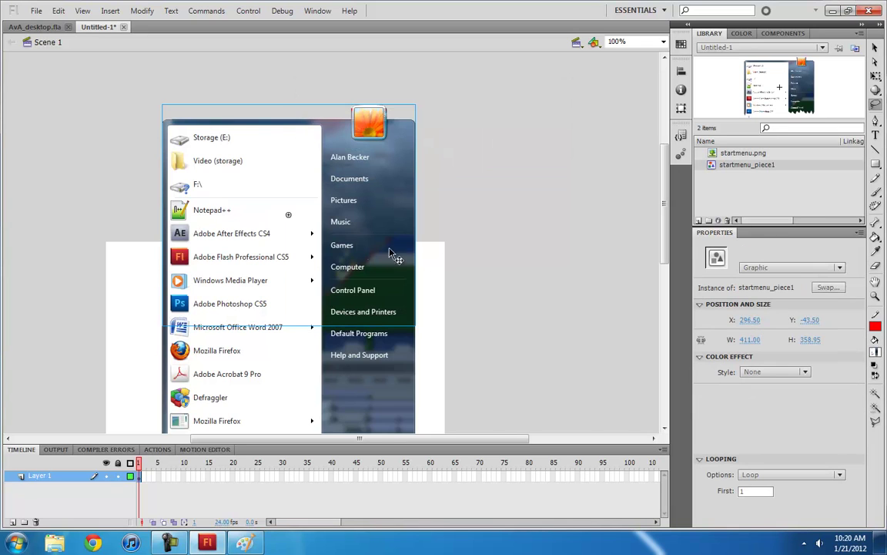
# Select the remaining lower part of the Start menu and convert it to a graphic symbol named startmenu_piece2
pyautogui.scroll(-3, 439, 267)
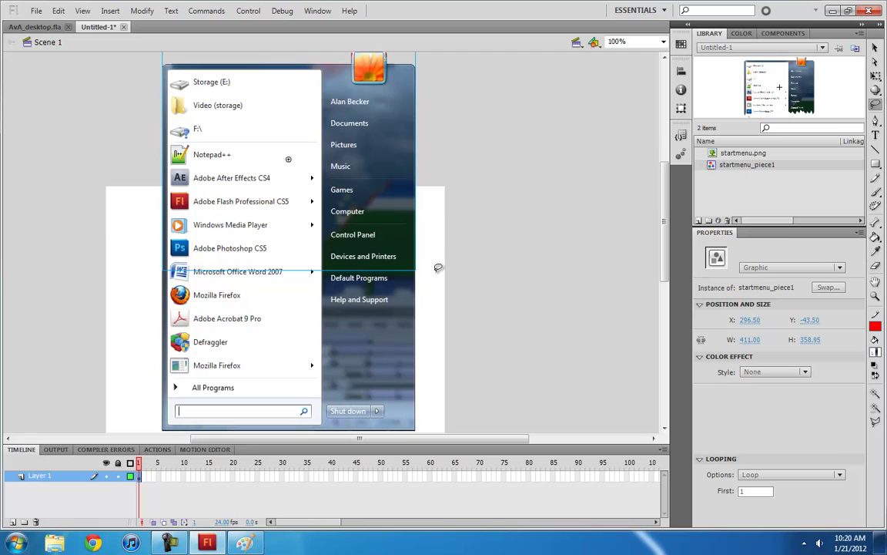
pyautogui.press('c')
pyautogui.press('v')
pyautogui.click(308, 338)
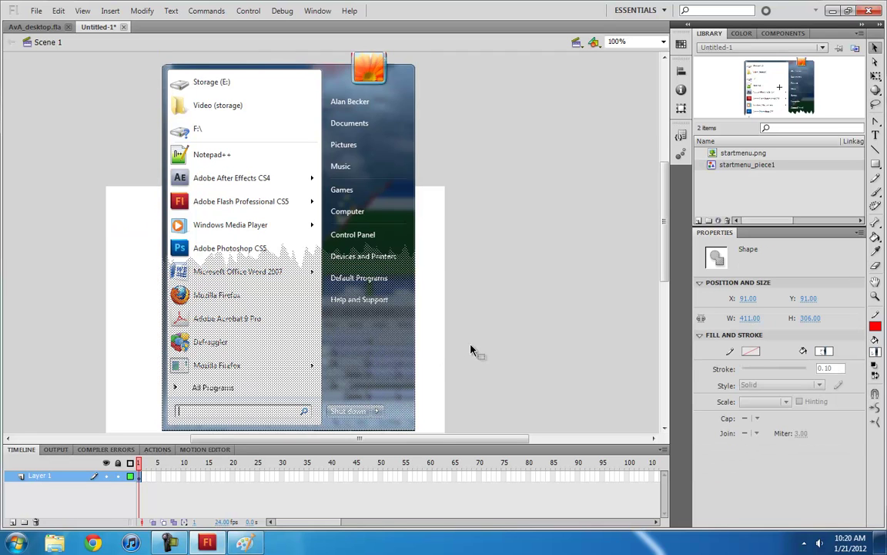
pyautogui.press('F8')
pyautogui.write('start')
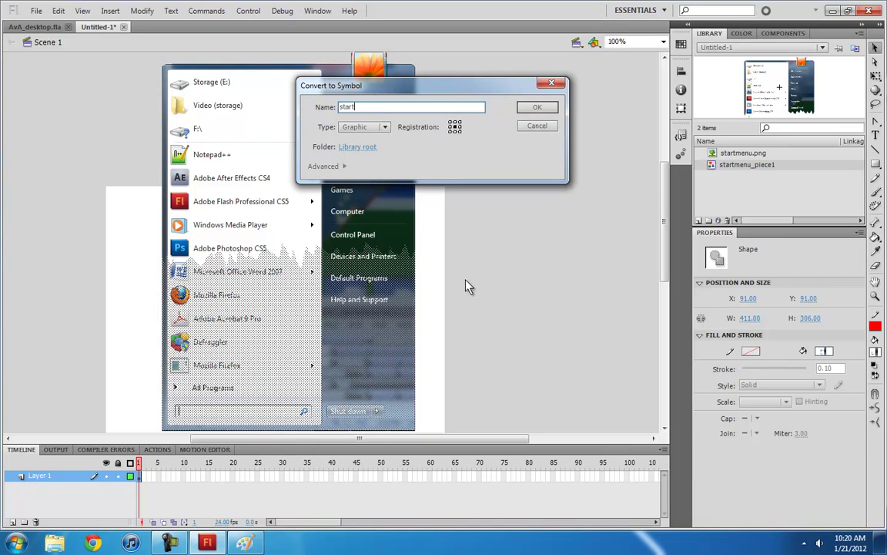
pyautogui.write('menu_piece2')
pyautogui.click(537, 108)
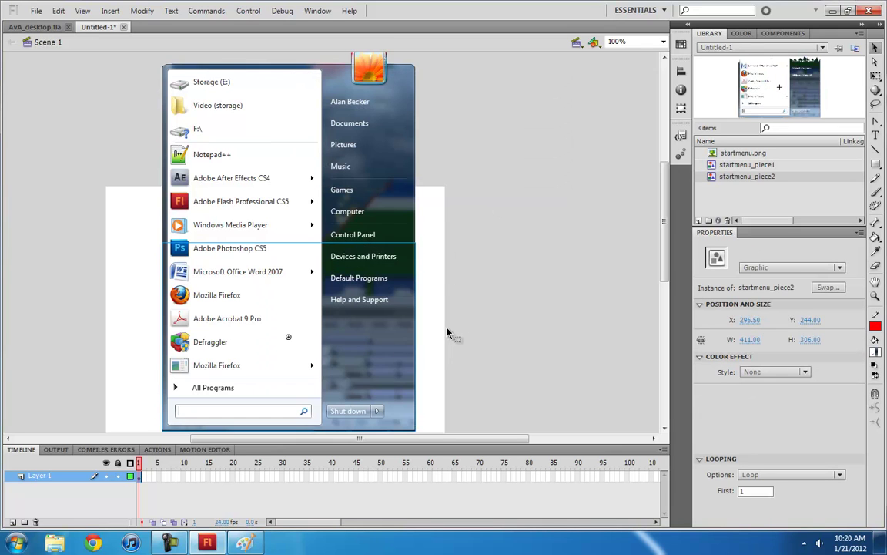
# Delete the lower menu piece from the stage and move the upper piece onto the stage at about X 287.5, Y 203.5
pyautogui.press('Delete')
pyautogui.moveTo(331, 202); pyautogui.dragTo(332, 223)
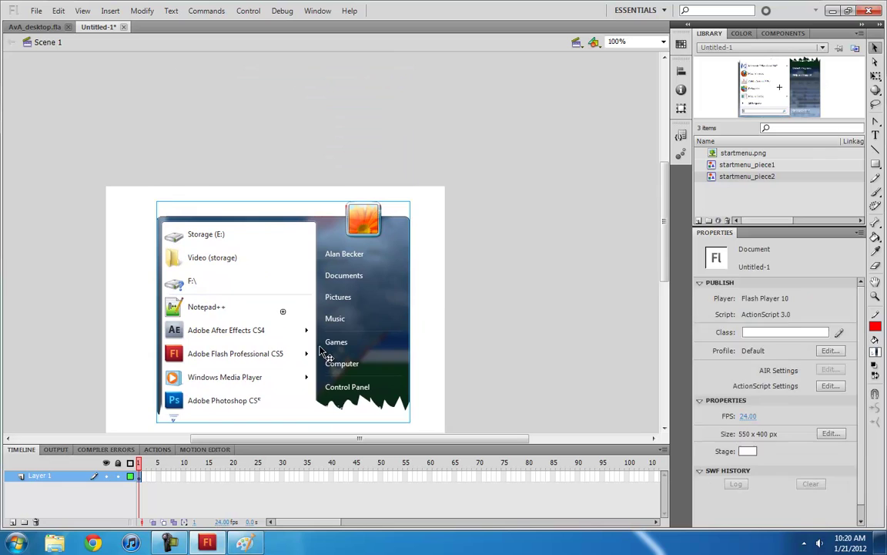
pyautogui.scroll(-3, 472, 276)
pyautogui.moveTo(382, 439); pyautogui.dragTo(339, 440)
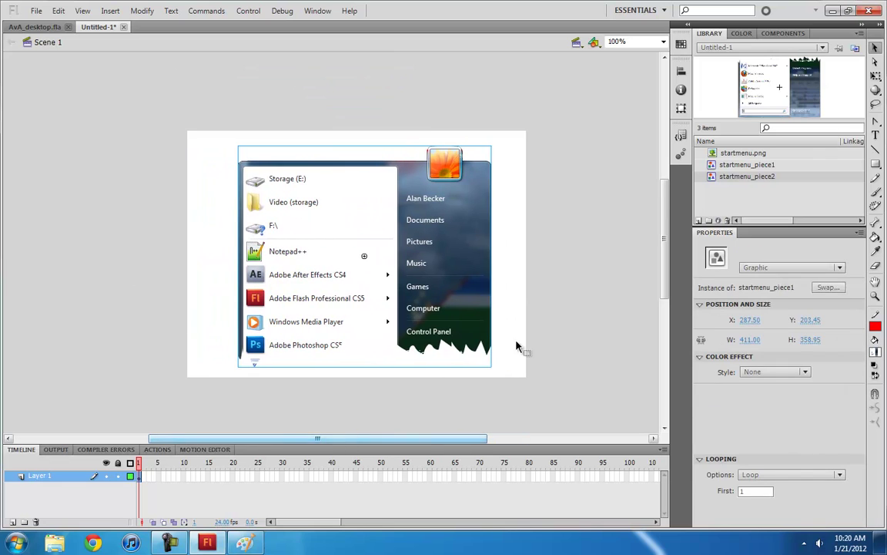
pyautogui.click(532, 323)
pyautogui.click(445, 267)
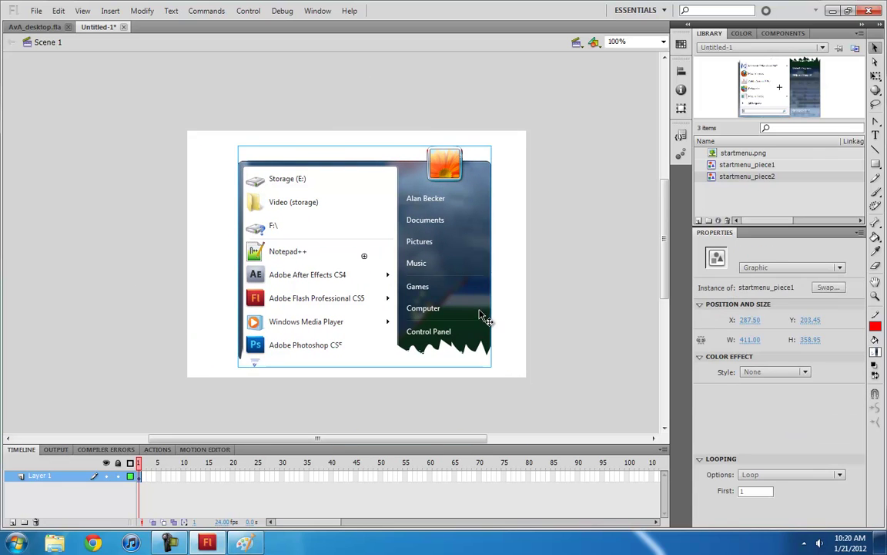
# Break apart the startmenu_piece1 instance on the stage and deselect it
pyautogui.rightClick(411, 287)
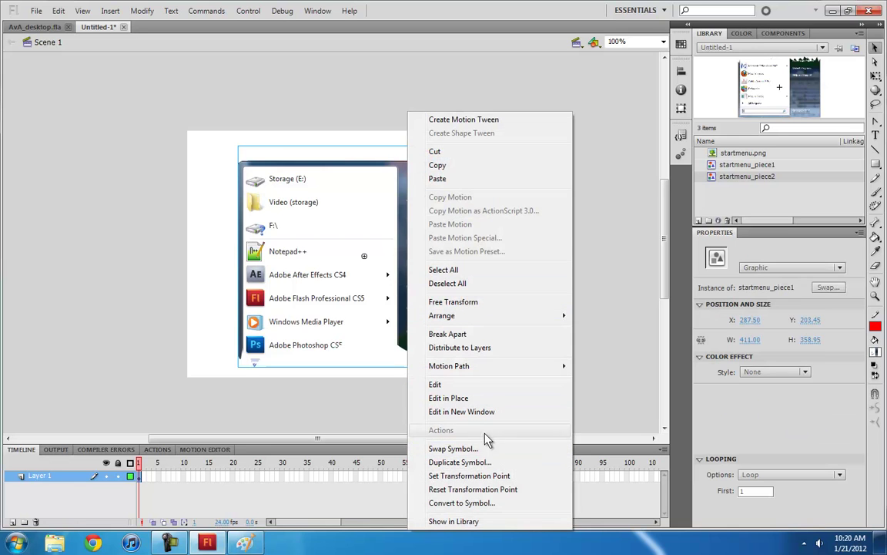
pyautogui.click(478, 337)
pyautogui.click(543, 323)
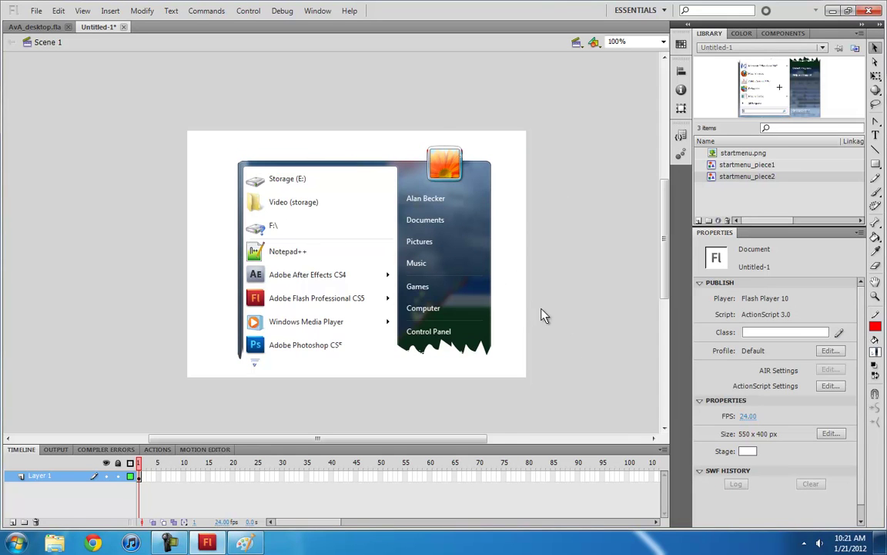
# Lasso a spiky starburst patch in the menu's white program area and convert it to a graphic symbol named piece1
pyautogui.press('l')
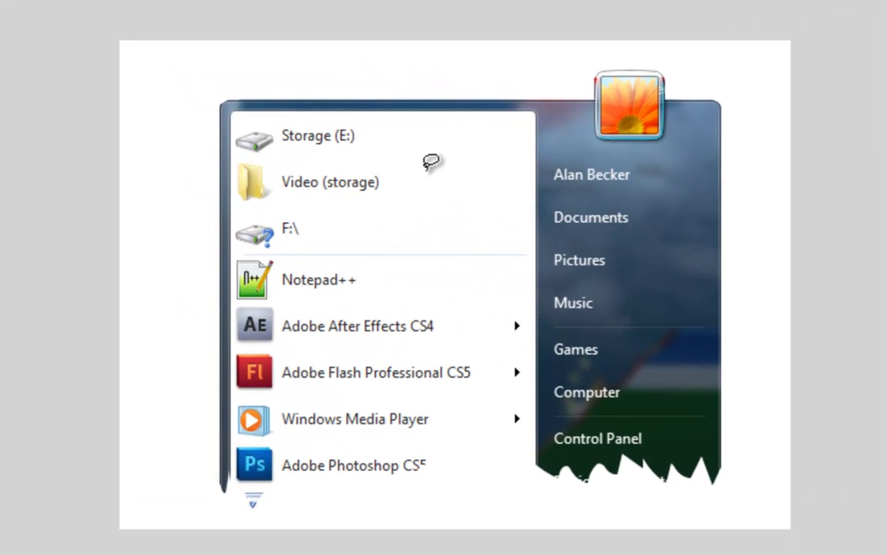
pyautogui.moveTo(468, 218)
pyautogui.mouseDown()
pyautogui.moveTo(451, 194)
pyautogui.moveTo(397, 212)
pyautogui.moveTo(364, 233)
pyautogui.moveTo(356, 279)
pyautogui.moveTo(357, 333)
pyautogui.moveTo(403, 341)
pyautogui.moveTo(405, 369)
pyautogui.moveTo(439, 363)
pyautogui.moveTo(458, 388)
pyautogui.moveTo(492, 375)
pyautogui.moveTo(569, 302)
pyautogui.moveTo(535, 252)
pyautogui.moveTo(524, 184)
pyautogui.moveTo(495, 167)
pyautogui.moveTo(479, 170)
pyautogui.moveTo(474, 196)
pyautogui.mouseUp()
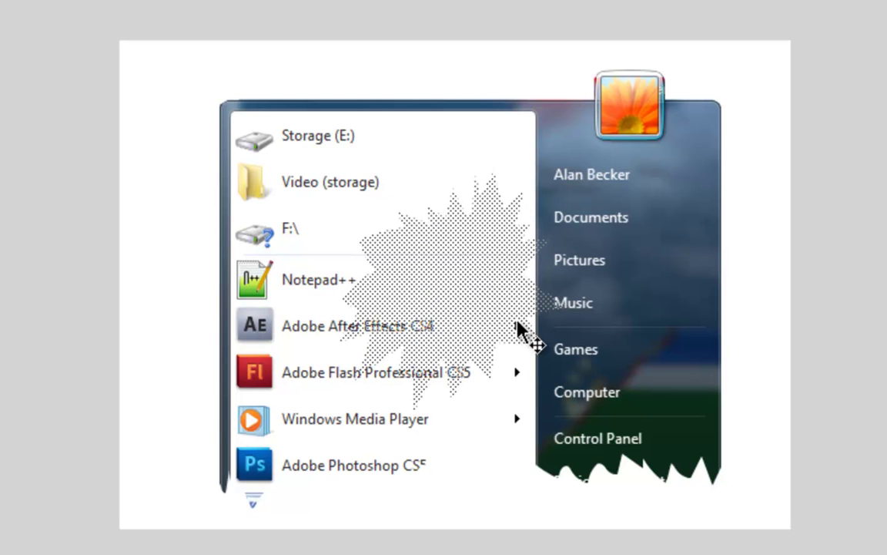
pyautogui.press('F8')
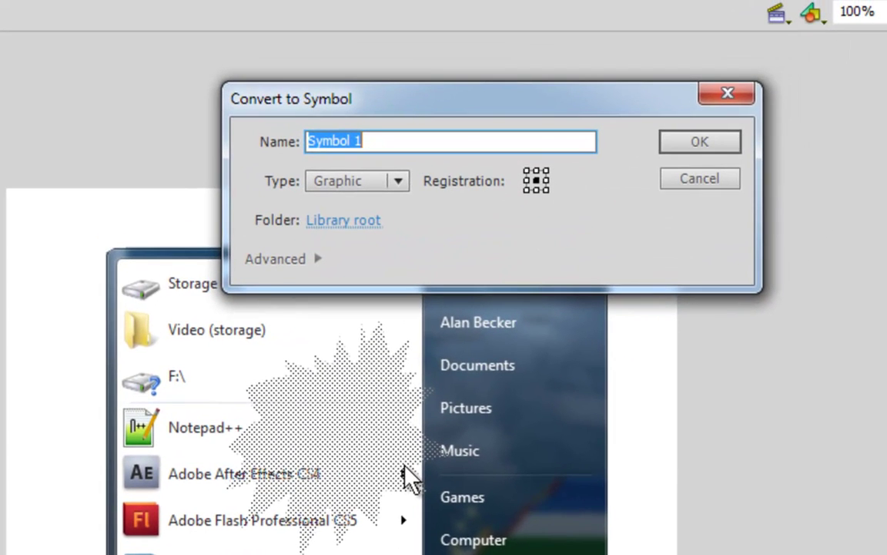
pyautogui.write('piece1')
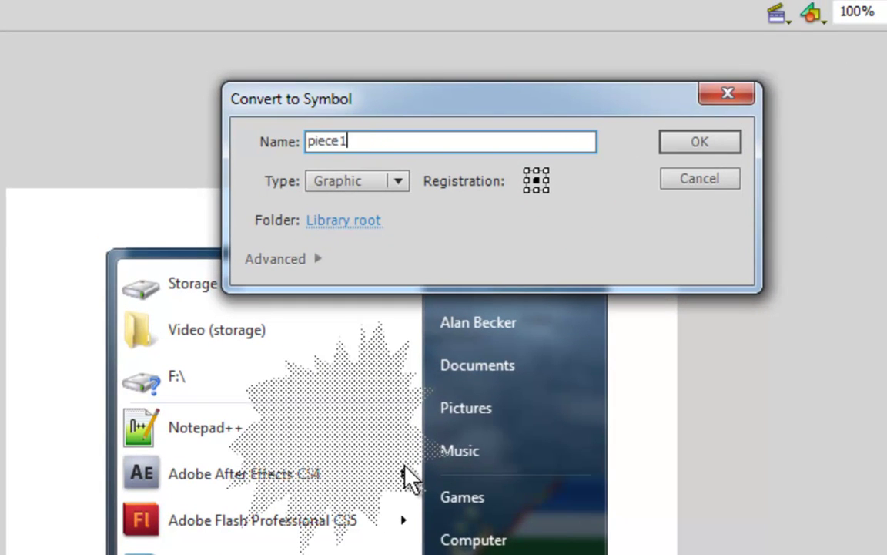
pyautogui.click(701, 142)
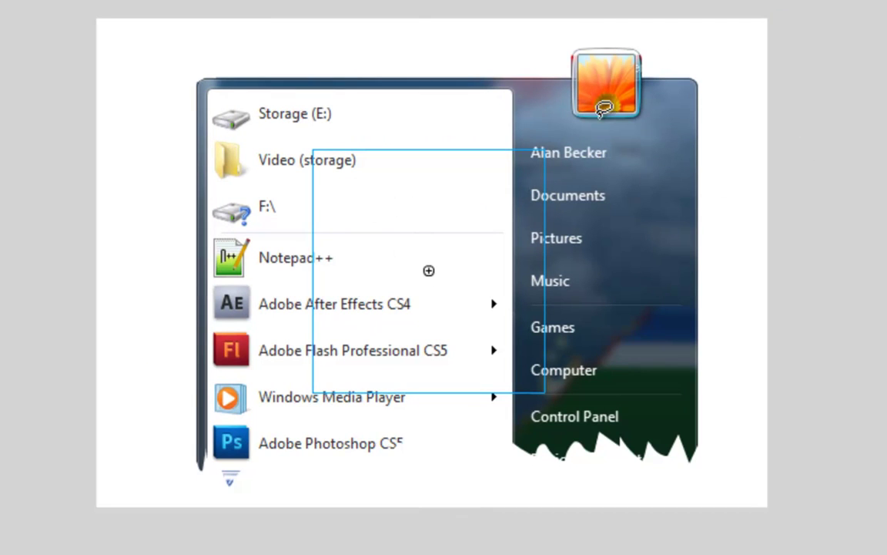
# Lasso a jagged patch of the menu's upper-right corner around the user picture, leaving the piece1 symbol out of the selection
pyautogui.press('v')
pyautogui.press('l')
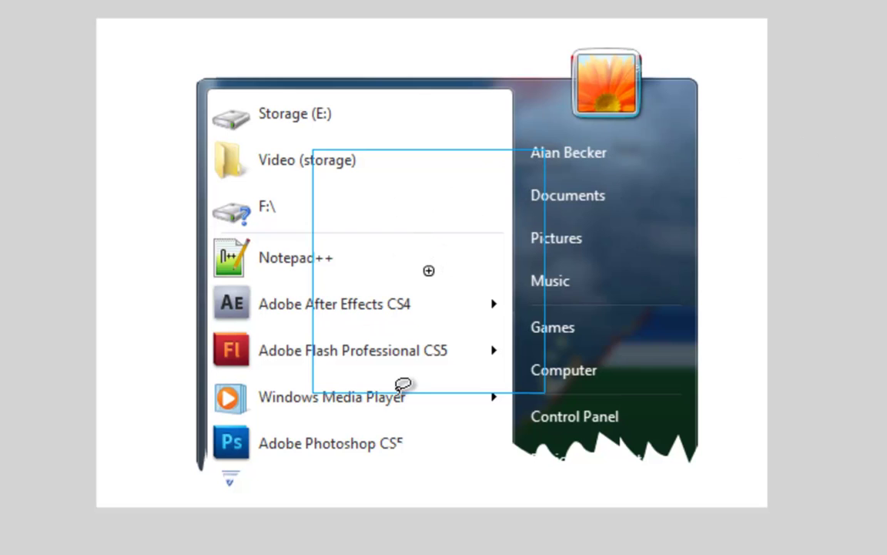
pyautogui.press('v')
pyautogui.click(545, 283)
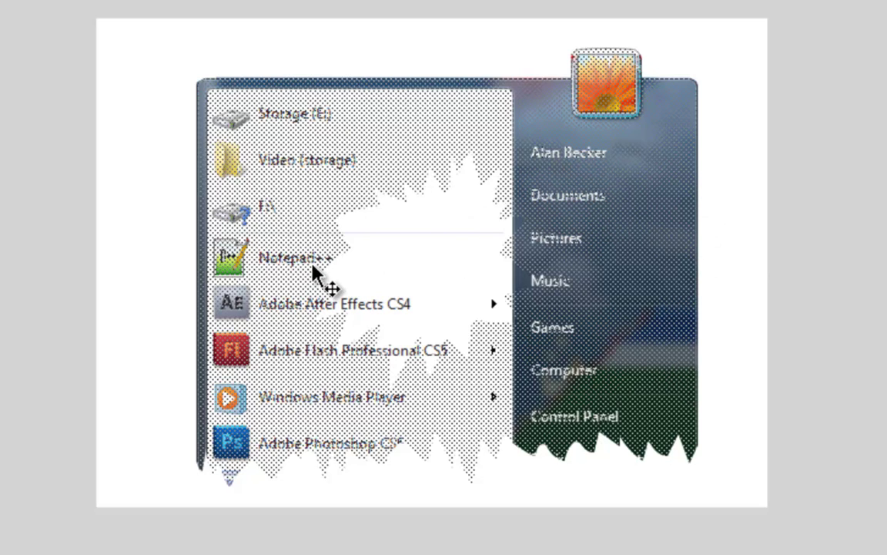
pyautogui.press('l')
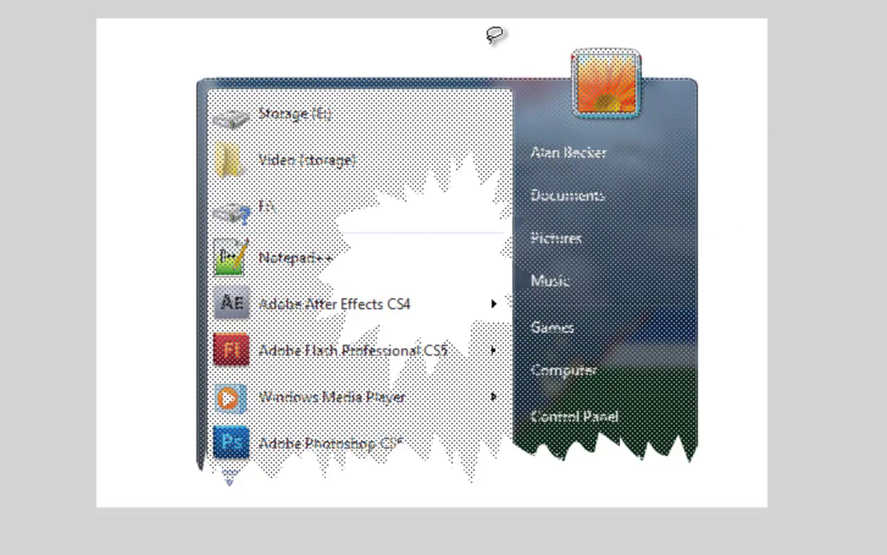
pyautogui.moveTo(514, 42)
pyautogui.mouseDown()
pyautogui.moveTo(517, 66)
pyautogui.moveTo(485, 149)
pyautogui.moveTo(478, 205)
pyautogui.moveTo(590, 185)
pyautogui.moveTo(620, 150)
pyautogui.moveTo(659, 139)
pyautogui.moveTo(664, 99)
pyautogui.moveTo(639, 1)
pyautogui.moveTo(630, 1)
pyautogui.mouseUp()
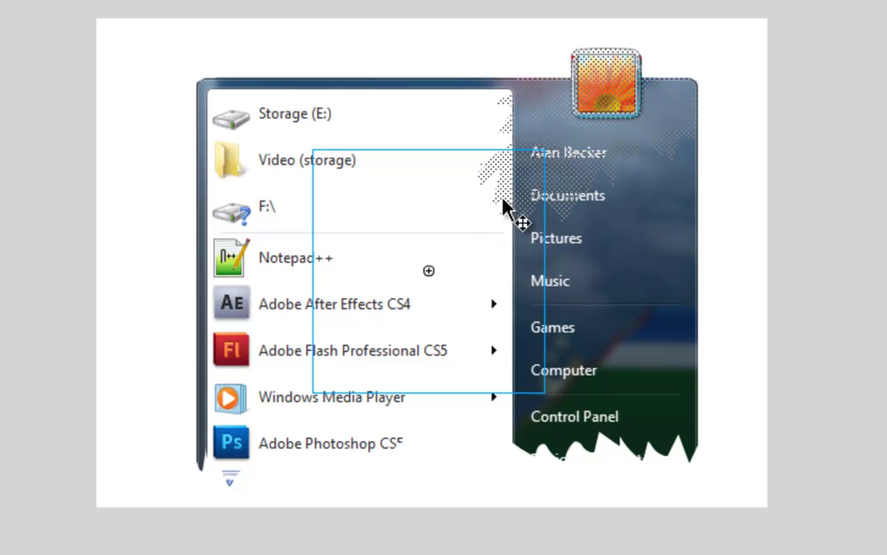
pyautogui.click(447, 256)
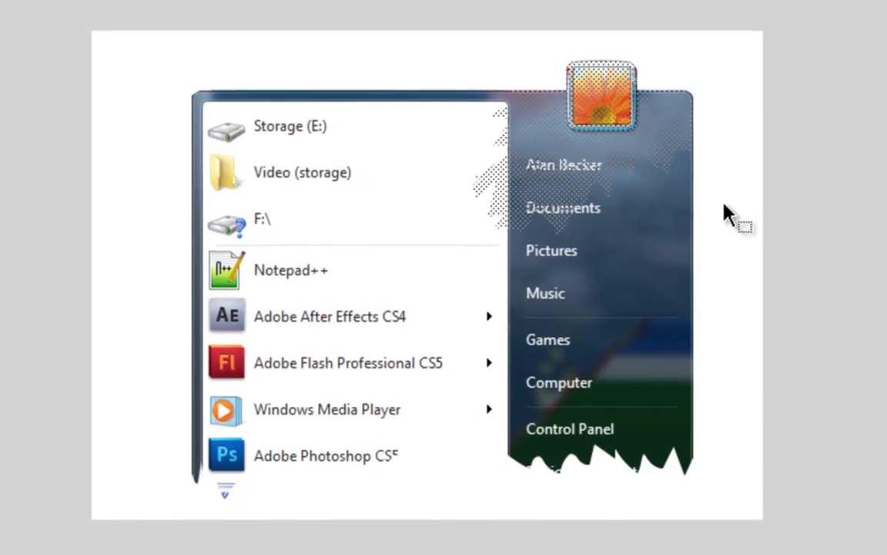
# Convert the jagged upper-right corner patch to a graphic symbol named piece2
pyautogui.press('F8')
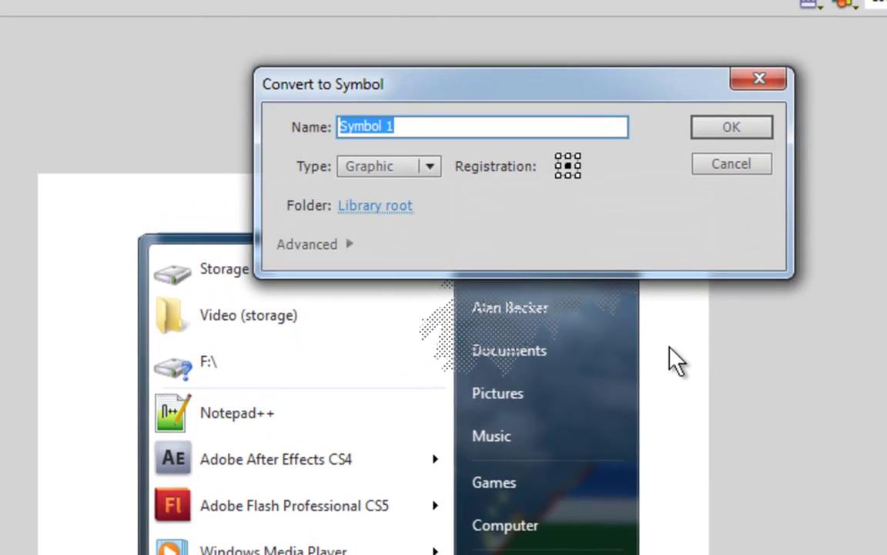
pyautogui.write('piece2')
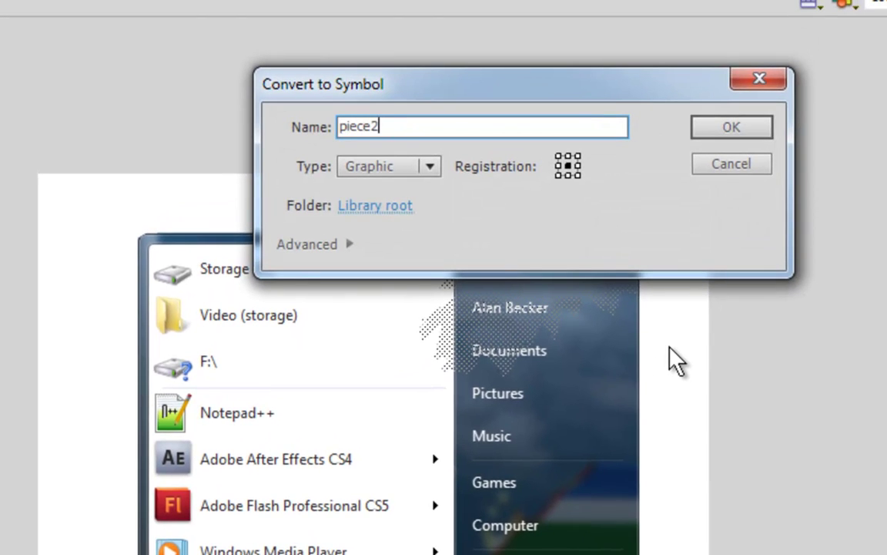
pyautogui.click(751, 132)
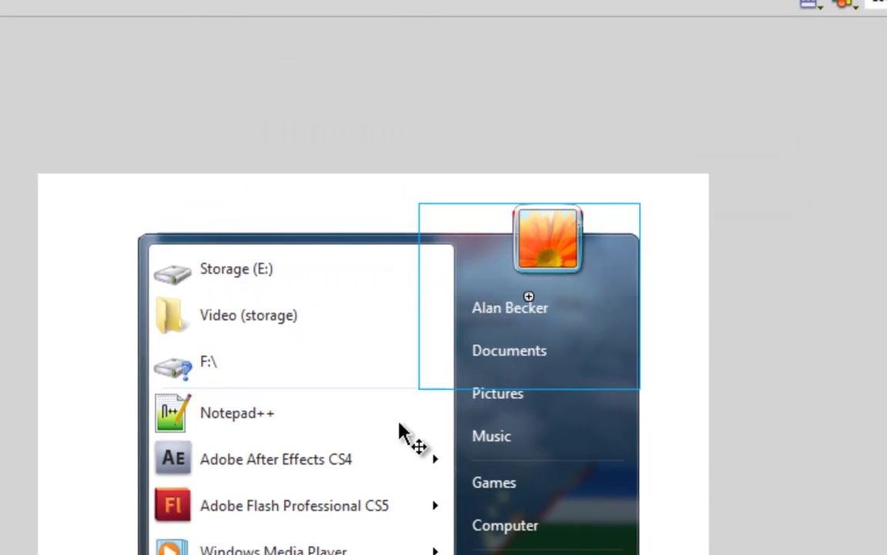
# Select the starburst and upper-right corner pieces in turn to check that they are separate objects
pyautogui.click(412, 397)
pyautogui.click(496, 299)
pyautogui.click(406, 432)
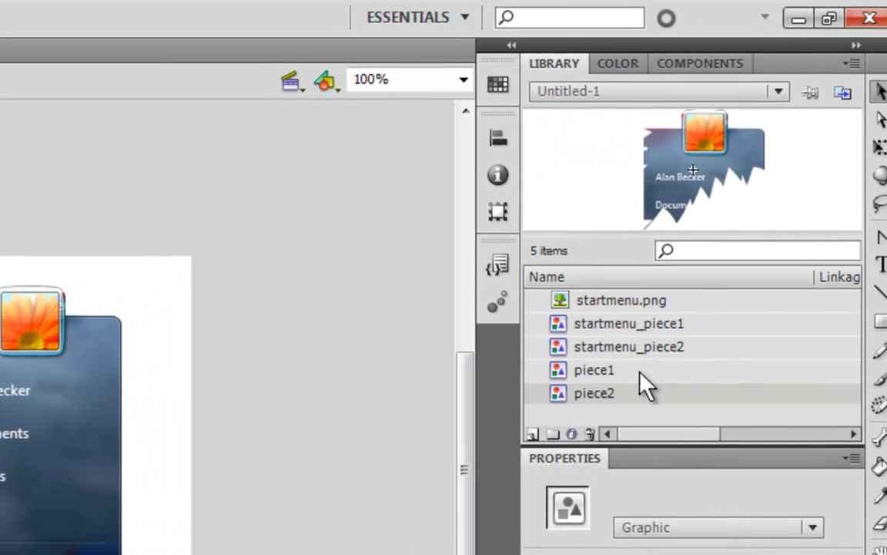
# Preview the piece1 and piece2 symbols in the library
pyautogui.click(590, 375)
pyautogui.click(588, 394)
pyautogui.click(593, 382)
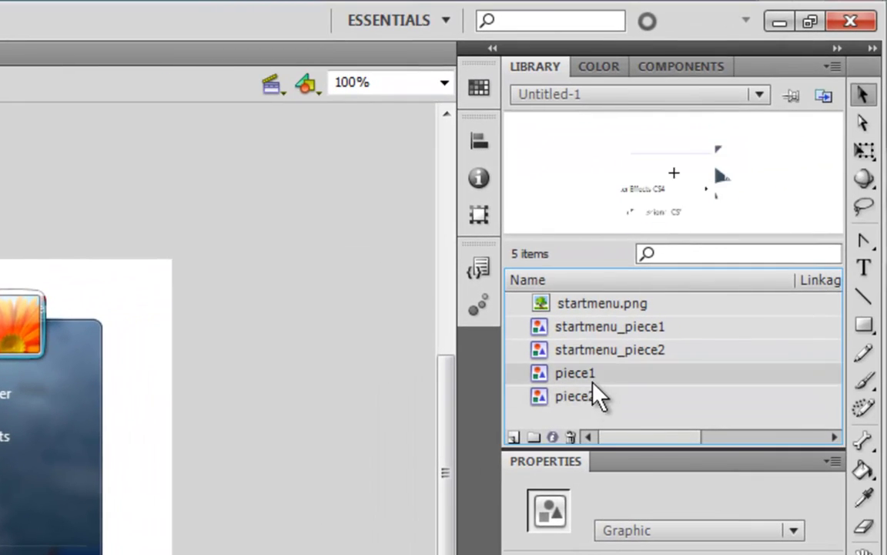
pyautogui.click(590, 399)
# Lasso a jagged patch of the menu's dark right column below the user picture, leaving the piece1 and piece2 symbols out of the selection
pyautogui.click(30, 543)
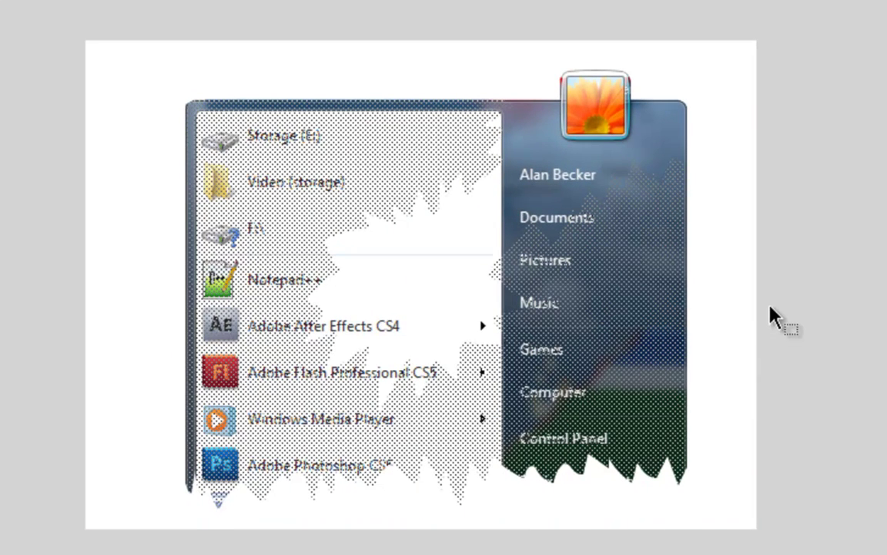
pyautogui.press('l')
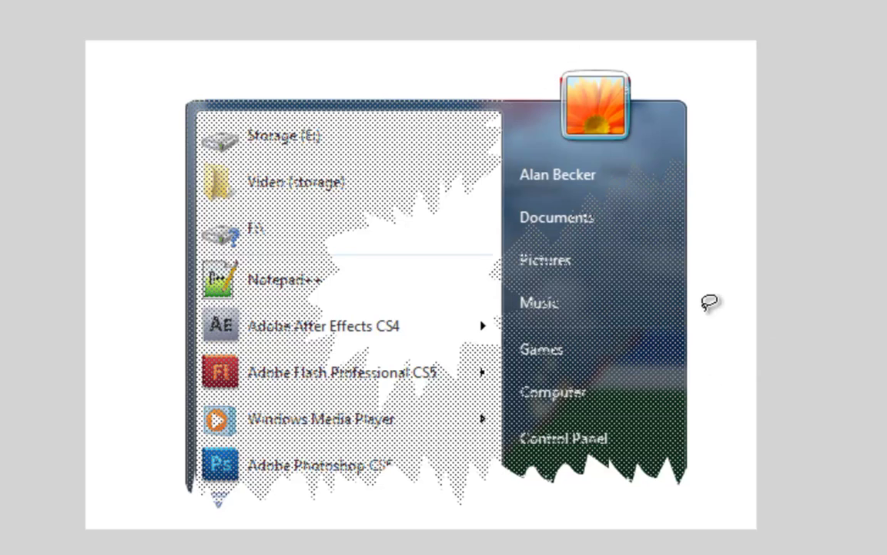
pyautogui.moveTo(715, 307)
pyautogui.mouseDown()
pyautogui.moveTo(678, 316)
pyautogui.moveTo(473, 312)
pyautogui.moveTo(539, 175)
pyautogui.moveTo(746, 124)
pyautogui.moveTo(746, 230)
pyautogui.mouseUp()
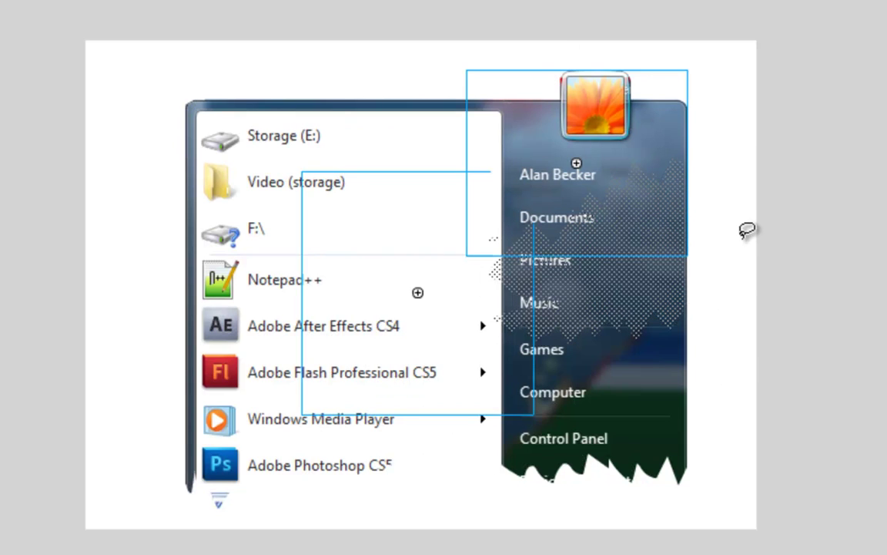
pyautogui.keyDown('shift'); pyautogui.click(584, 159); pyautogui.keyUp('shift')
pyautogui.keyDown('shift'); pyautogui.click(412, 285); pyautogui.keyUp('shift')
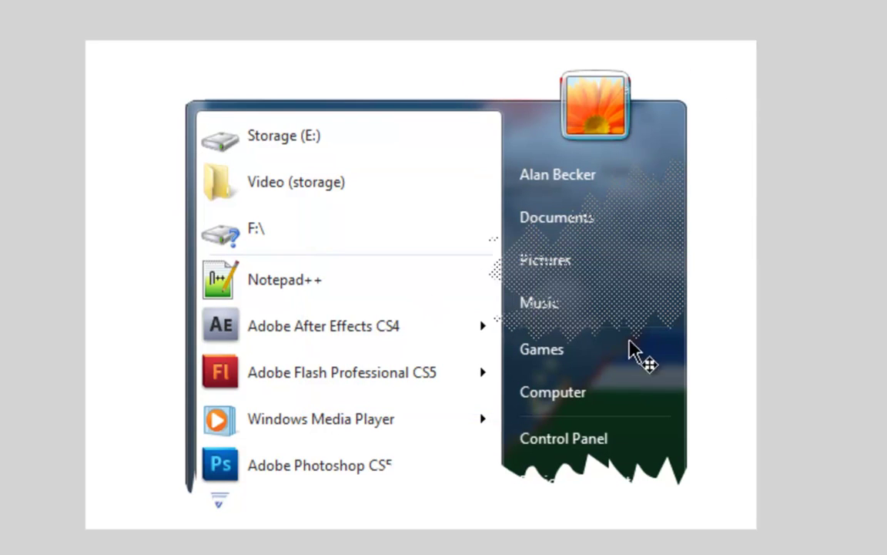
# Convert the selected right-column patch to a graphic symbol named piece3
pyautogui.press('F8')
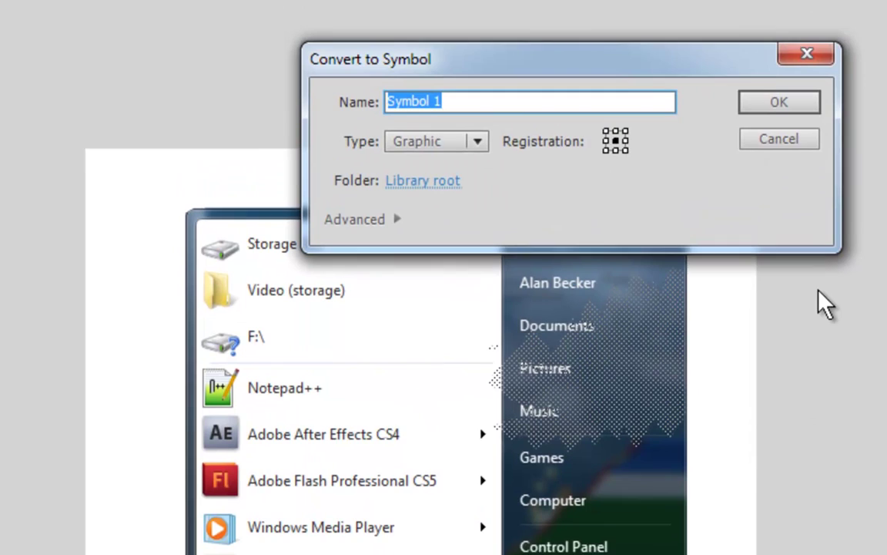
pyautogui.write('piece3')
pyautogui.click(759, 124)
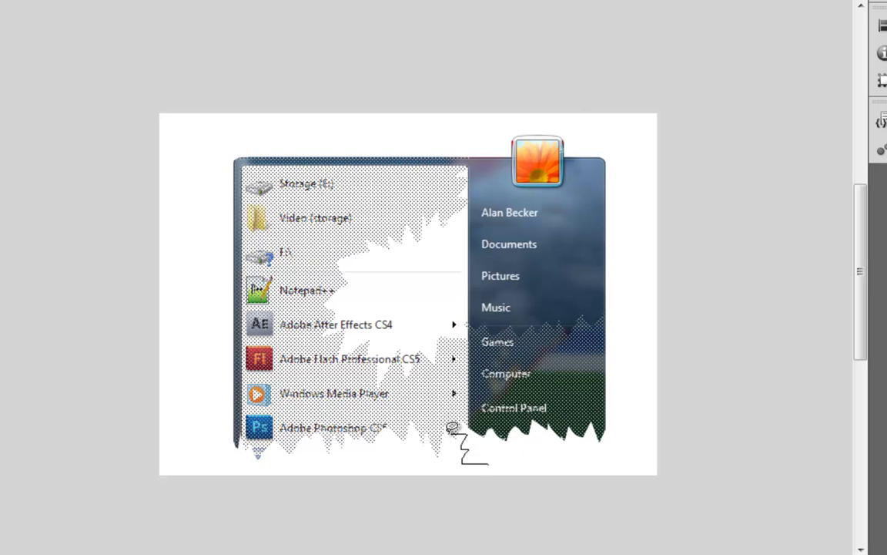
pyautogui.moveTo(410, 387); pyautogui.dragTo(497, 459)
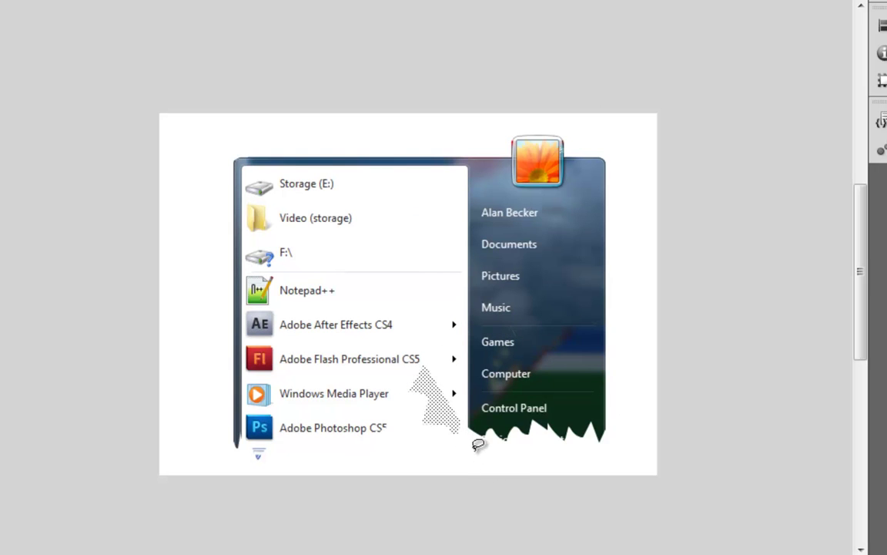
pyautogui.click(376, 407)
pyautogui.click(471, 462)
pyautogui.click(483, 388)
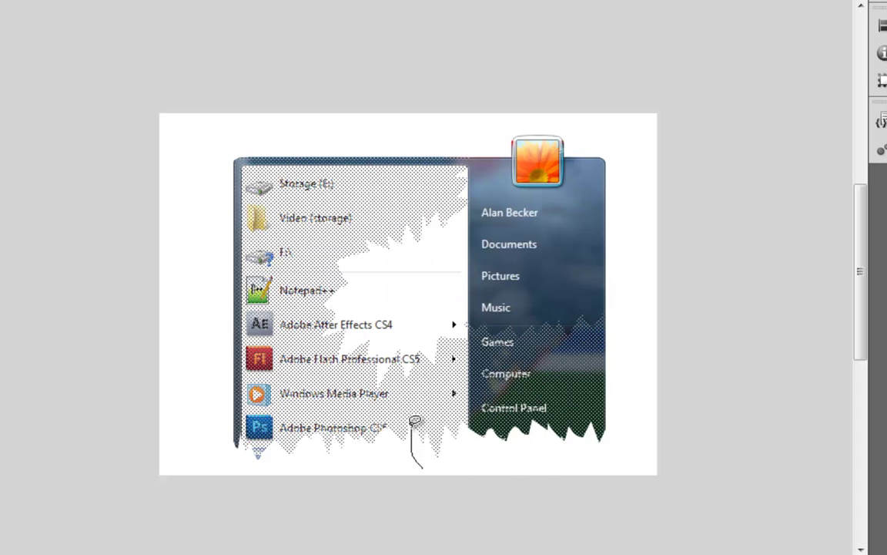
# Lasso a jagged patch covering the menu's lower-right corner, leaving the piece1 and piece3 symbols out of the selection
pyautogui.moveTo(574, 283)
pyautogui.mouseDown()
pyautogui.moveTo(656, 384)
pyautogui.moveTo(612, 478)
pyautogui.moveTo(487, 468)
pyautogui.moveTo(474, 448)
pyautogui.mouseUp()
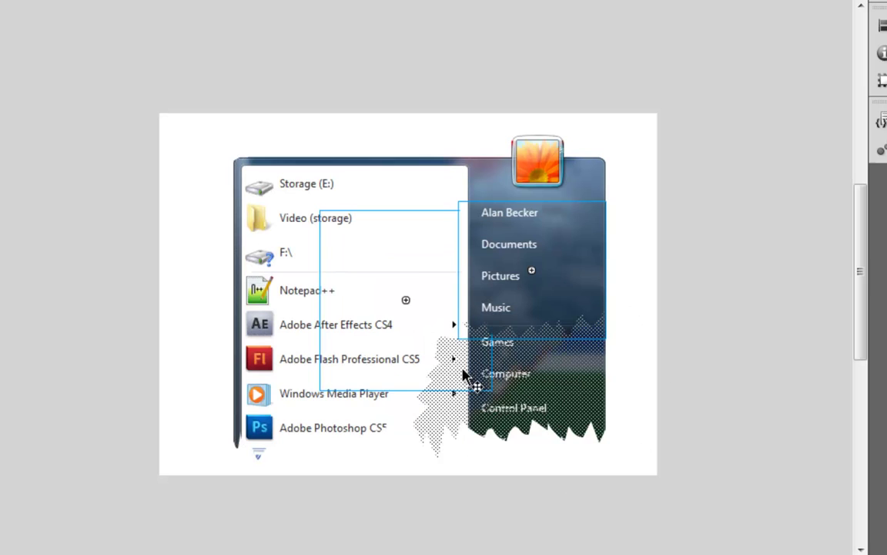
pyautogui.keyDown('shift'); pyautogui.click(423, 300); pyautogui.keyUp('shift')
pyautogui.keyDown('shift'); pyautogui.click(518, 296); pyautogui.keyUp('shift')
# Convert the jagged lower-right corner patch to a graphic symbol named piece4
pyautogui.press('F8')
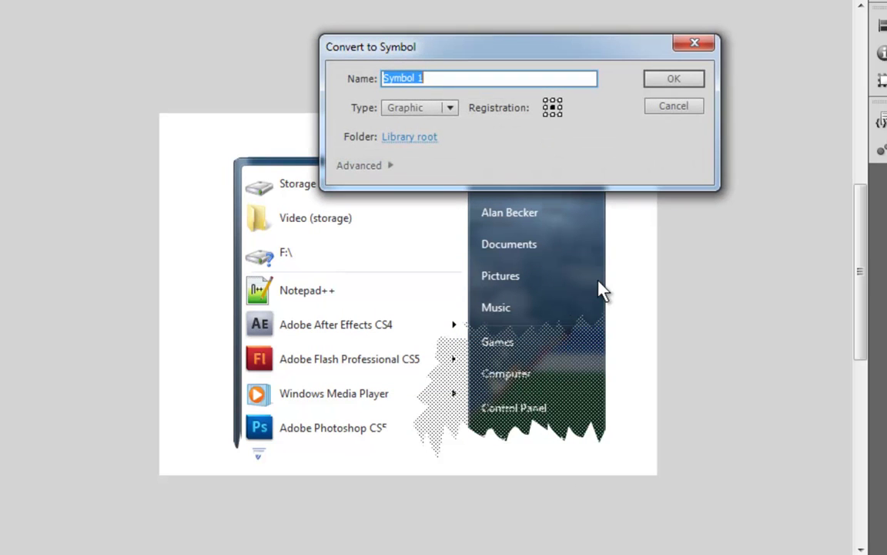
pyautogui.write('piece4')
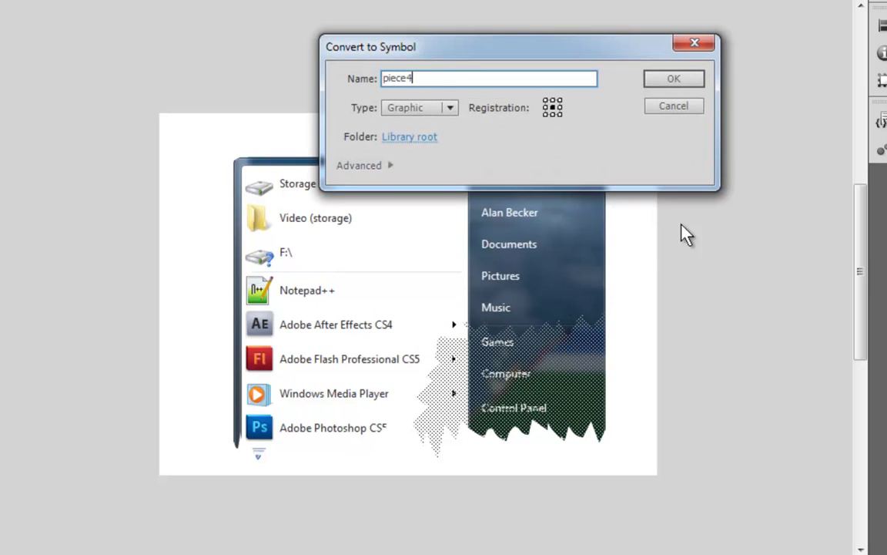
pyautogui.click(670, 80)
# Lasso the menu's jagged lower-left area without the piece1 symbol and convert it to a graphic symbol, continuing the piece numbering
pyautogui.click(316, 416)
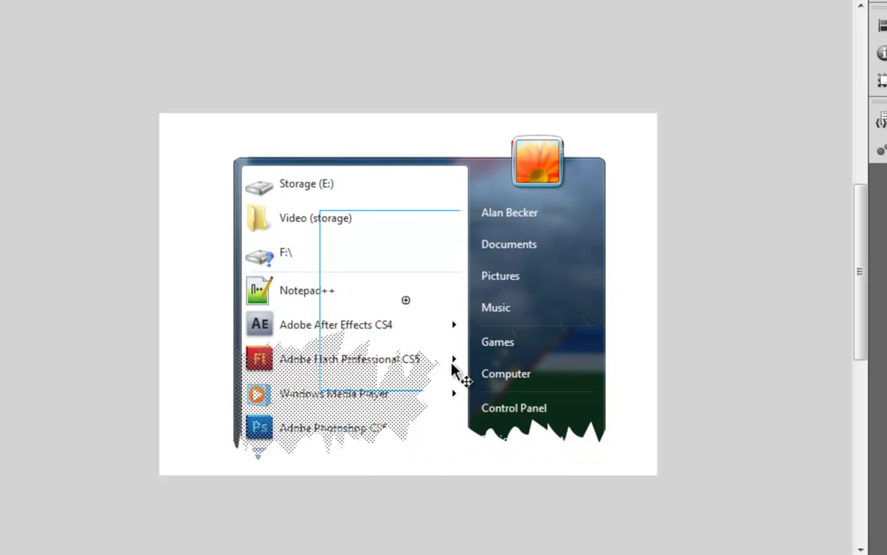
pyautogui.keyDown('shift'); pyautogui.click(409, 289); pyautogui.keyUp('shift')
pyautogui.press('F8')
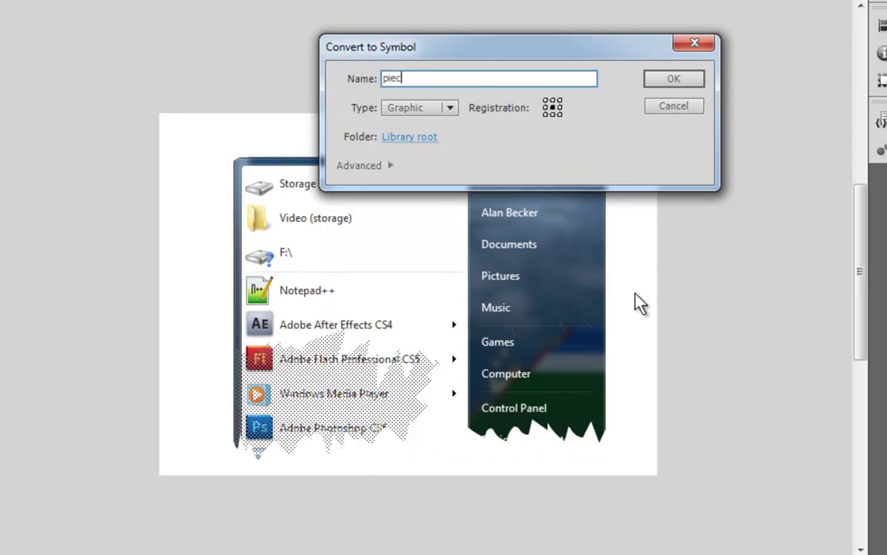
pyautogui.click(661, 80)
# Lasso a jagged patch of the menu's upper-left side without the neighbouring symbols and convert it to a graphic symbol named piece6
pyautogui.click(292, 337)
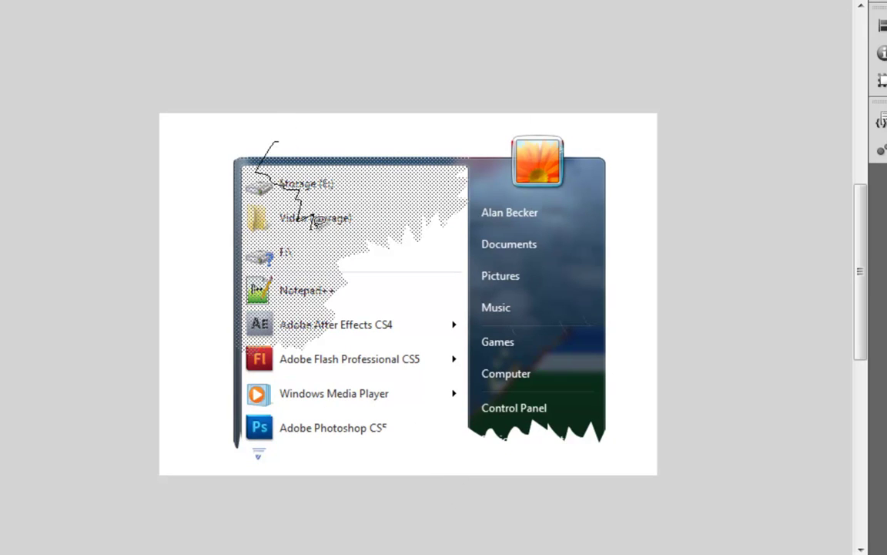
pyautogui.moveTo(355, 252)
pyautogui.mouseDown()
pyautogui.moveTo(224, 359)
pyautogui.moveTo(223, 142)
pyautogui.mouseUp()
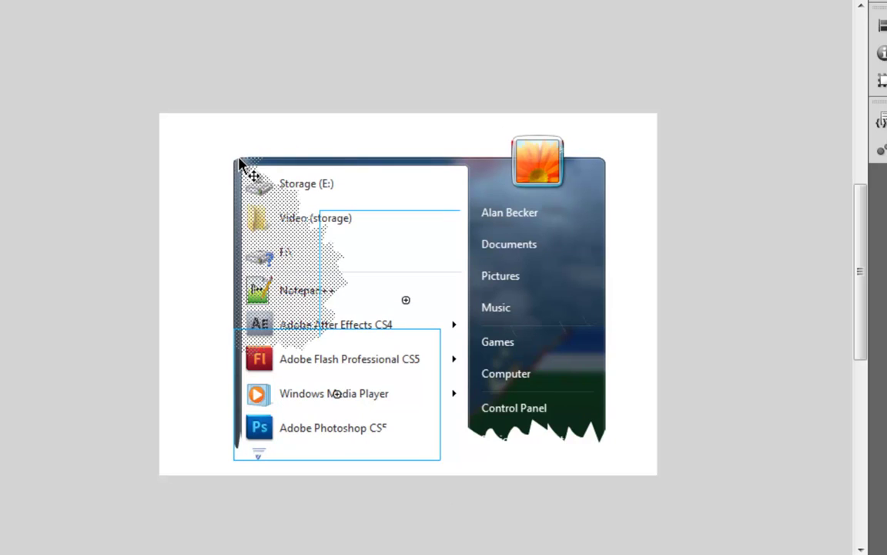
pyautogui.keyDown('shift'); pyautogui.click(391, 282); pyautogui.keyUp('shift')
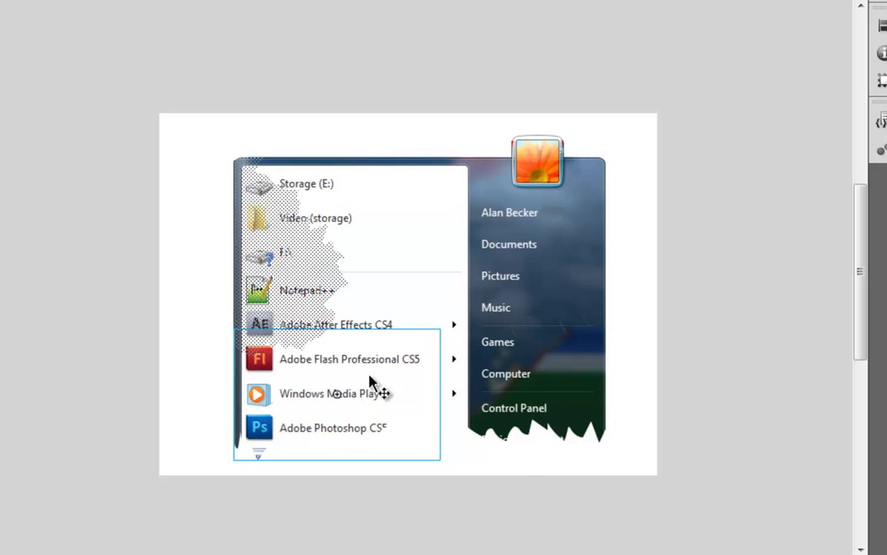
pyautogui.keyDown('shift'); pyautogui.click(370, 377); pyautogui.keyUp('shift')
pyautogui.press('F8')
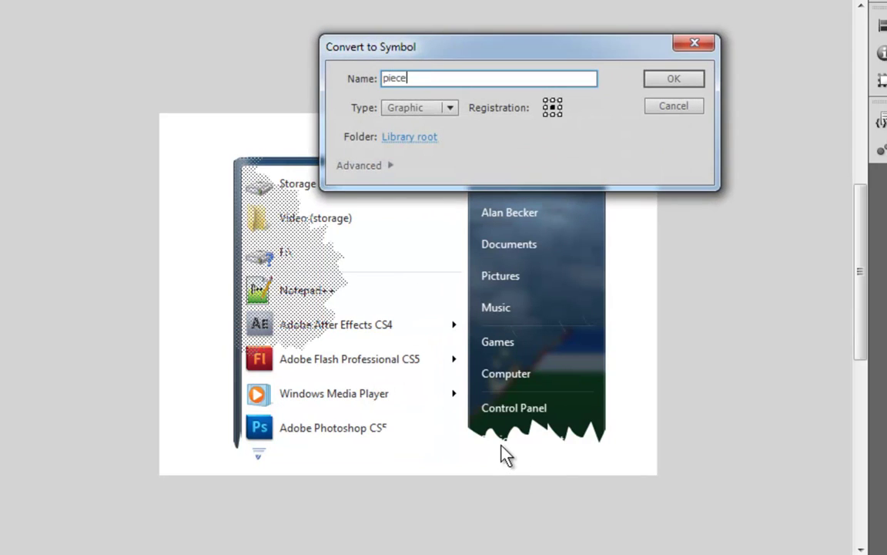
pyautogui.click(685, 77)
# Convert the remaining jagged patch along the menu's top edge to a graphic symbol named piece7
pyautogui.click(358, 193)
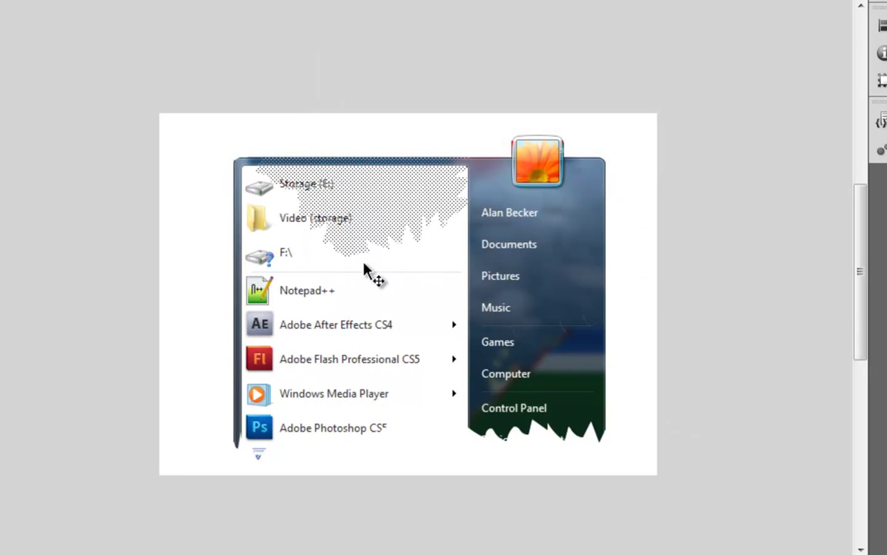
pyautogui.press('F8')
pyautogui.write('p')
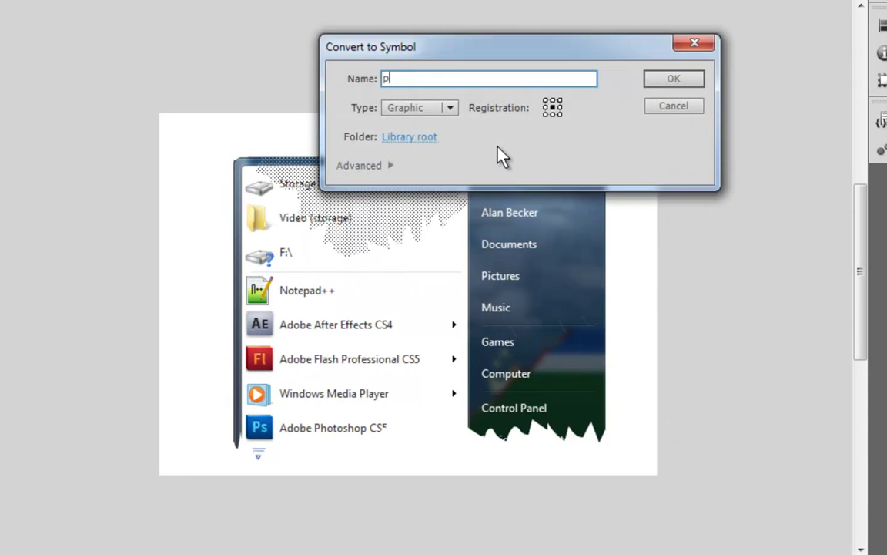
pyautogui.write('iece7')
pyautogui.click(655, 79)
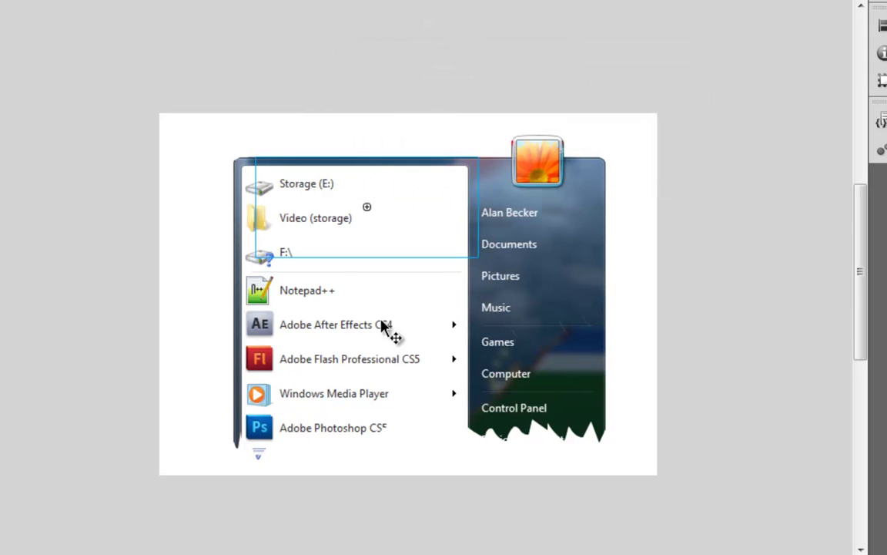
# Select the menu pieces one after another to check that each is a separate symbol
pyautogui.click(313, 332)
pyautogui.click(416, 375)
pyautogui.click(493, 381)
pyautogui.click(433, 312)
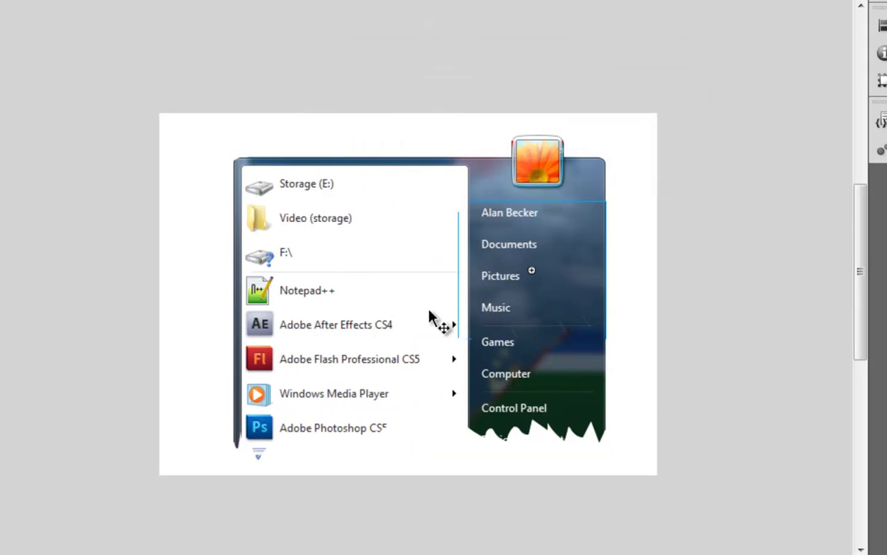
pyautogui.click(511, 206)
pyautogui.click(257, 242)
pyautogui.click(345, 264)
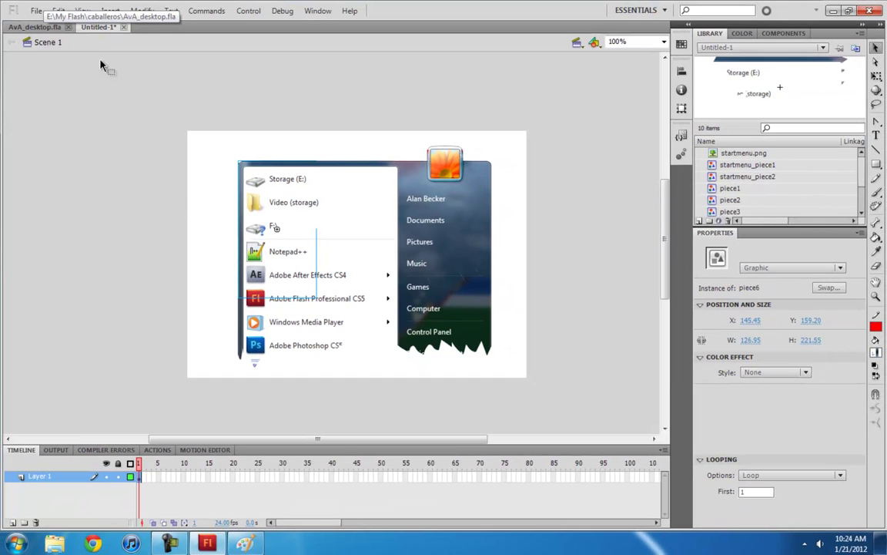
# Switch to the AvA_desktop.fla document and play its Start menu explosion as an example
pyautogui.click(35, 28)
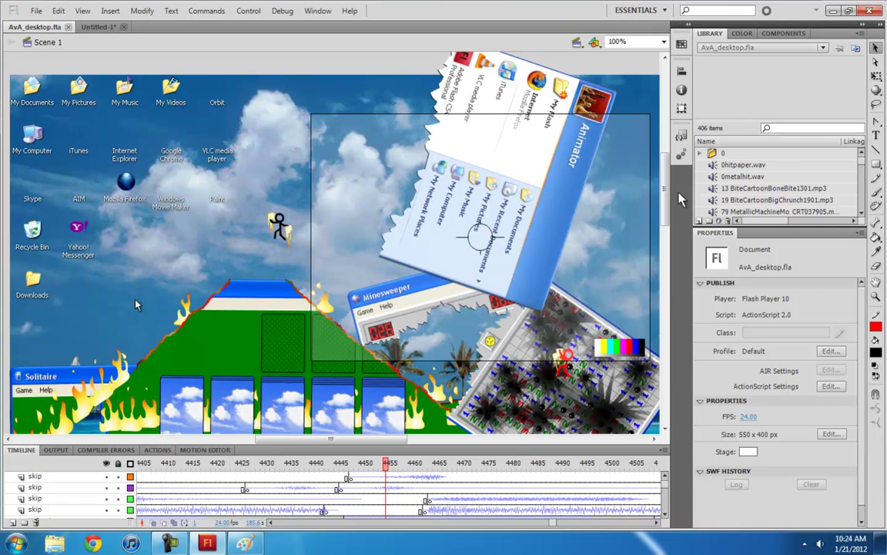
pyautogui.press('Return')
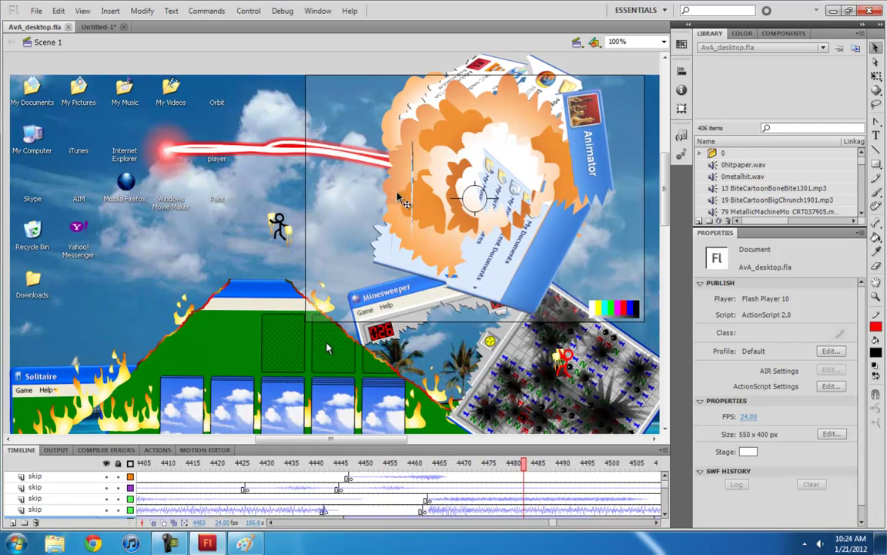
pyautogui.scroll(-1, 514, 485)
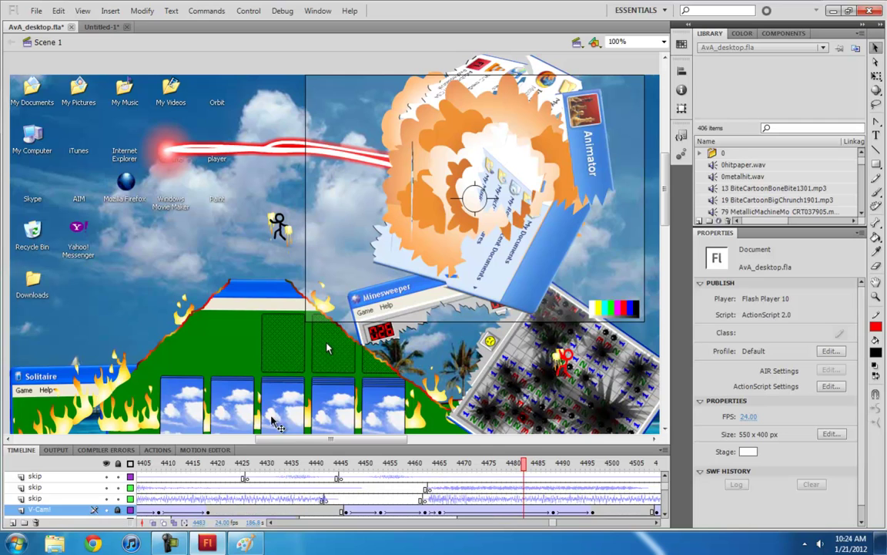
# Open the startmenu_explode2 symbol for editing and scrub through its explosion with all layers in view
pyautogui.click(495, 162)
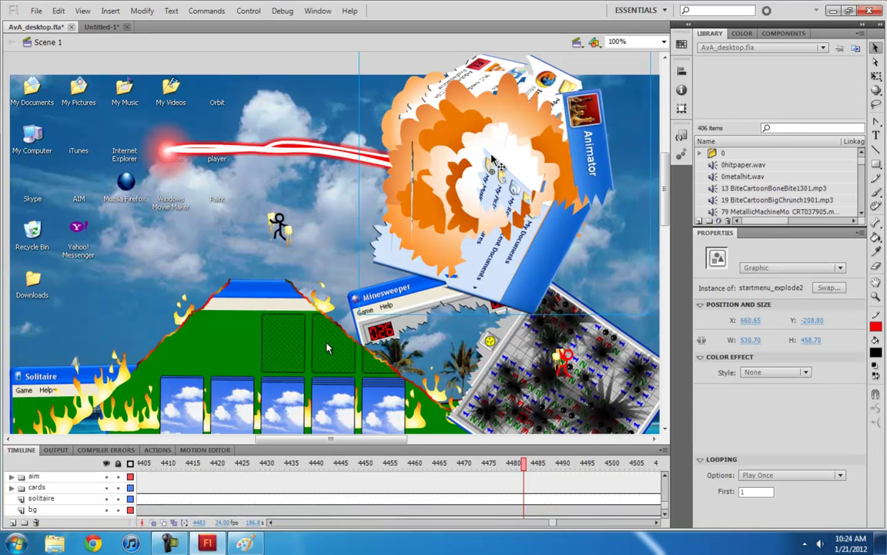
pyautogui.doubleClick(505, 158)
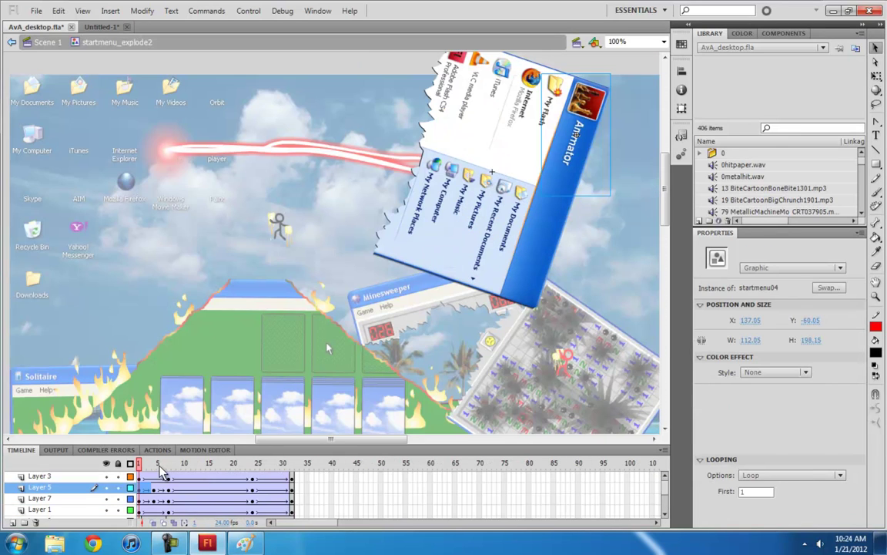
pyautogui.moveTo(382, 445); pyautogui.dragTo(386, 338)
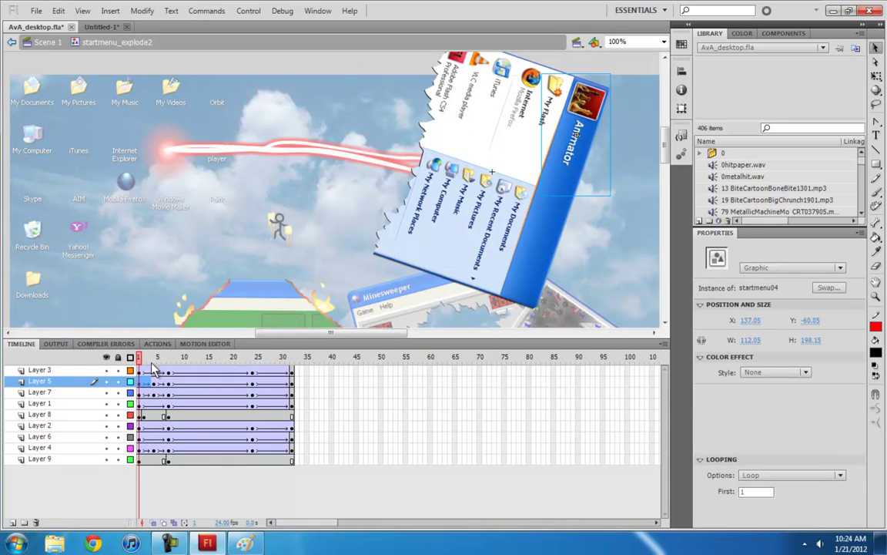
pyautogui.moveTo(140, 364); pyautogui.dragTo(268, 358)
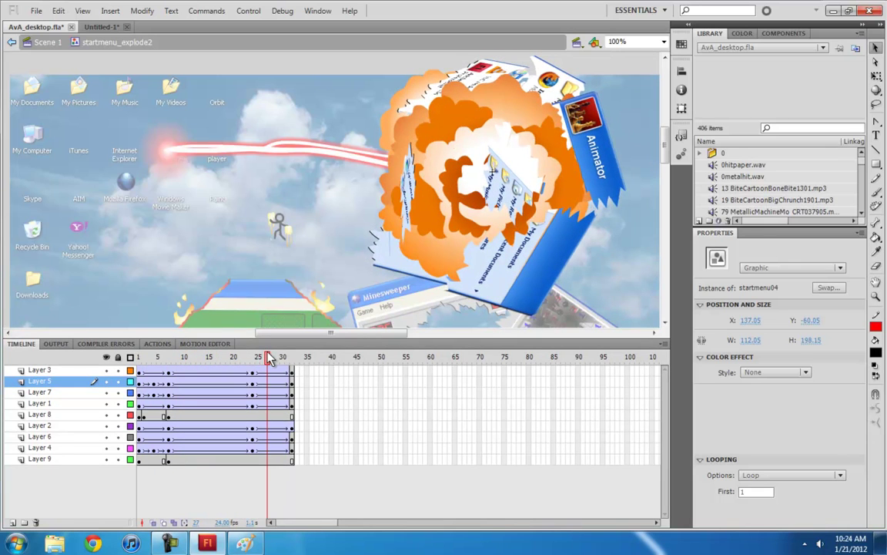
# Examine the frame 7 keyframes of the explosion on Layer 8 and of the piece layers above and below it
pyautogui.moveTo(140, 416); pyautogui.dragTo(223, 417)
pyautogui.click(170, 416)
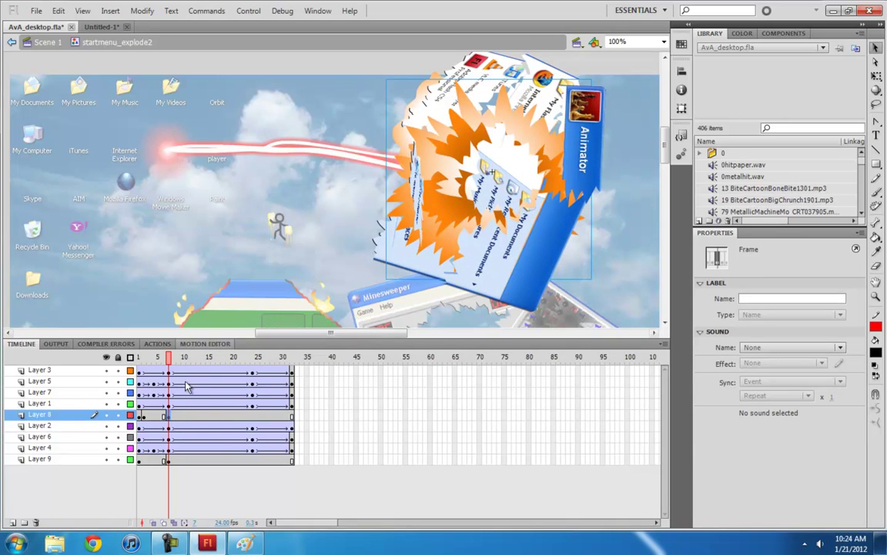
pyautogui.click(168, 428)
pyautogui.click(170, 417)
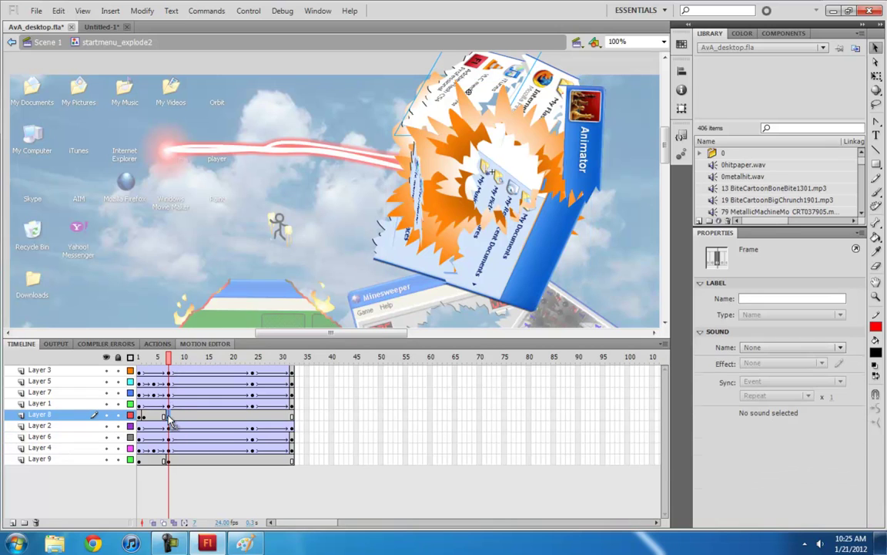
pyautogui.moveTo(171, 404)
pyautogui.mouseDown()
pyautogui.moveTo(170, 376)
pyautogui.moveTo(169, 404)
pyautogui.mouseUp()
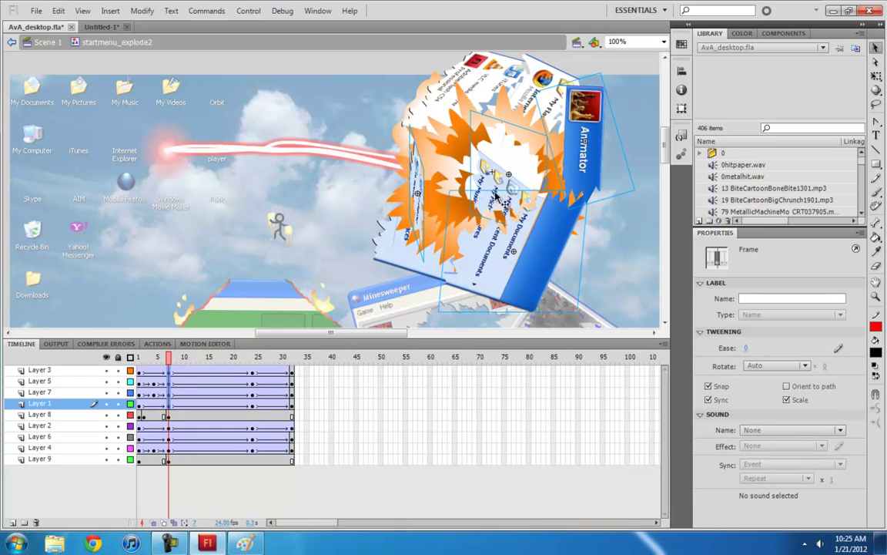
pyautogui.click(173, 427)
# Move the rear explosion on Layer 9 at frame 7 leftward, clear of the menu pieces
pyautogui.click(170, 461)
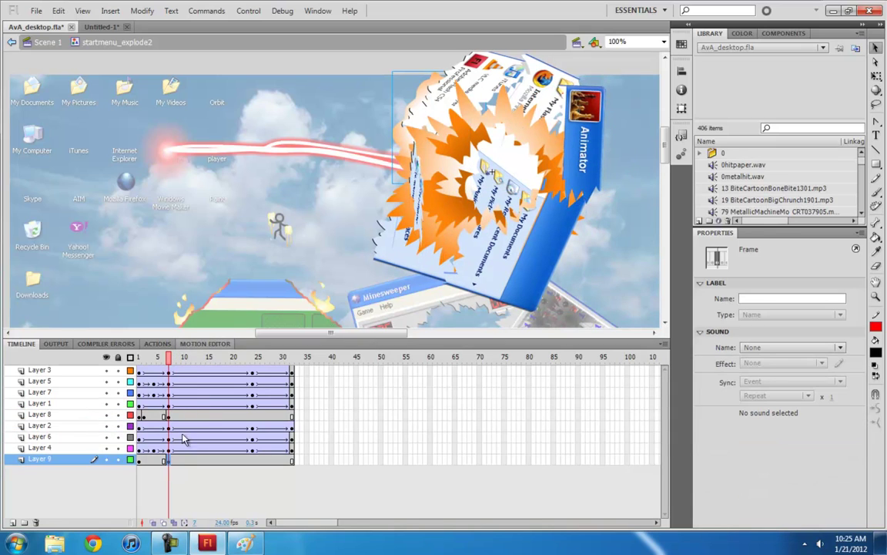
pyautogui.moveTo(399, 134); pyautogui.dragTo(270, 134)
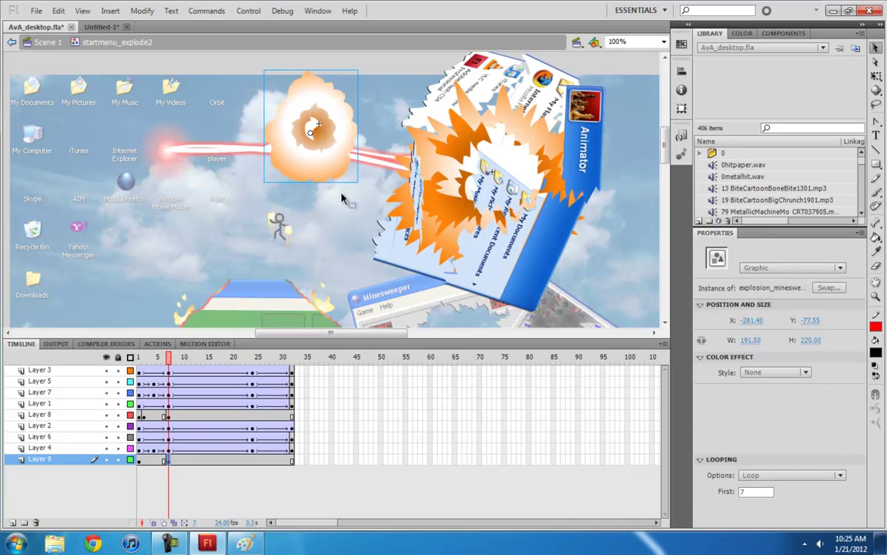
# Undo the last move of the rear explosion on Layer 9 and scrub the animation back to frame 1
pyautogui.hotkey('ctrl', 'z')
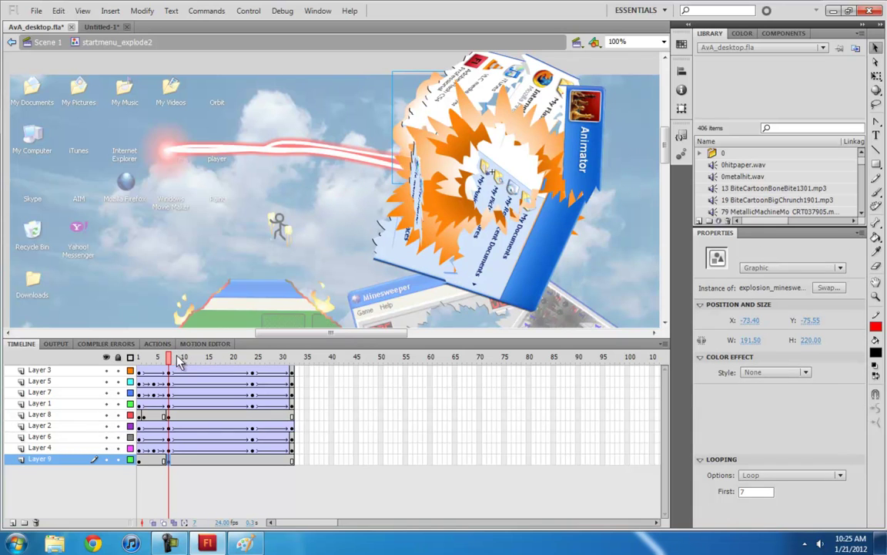
pyautogui.moveTo(180, 362); pyautogui.dragTo(133, 361)
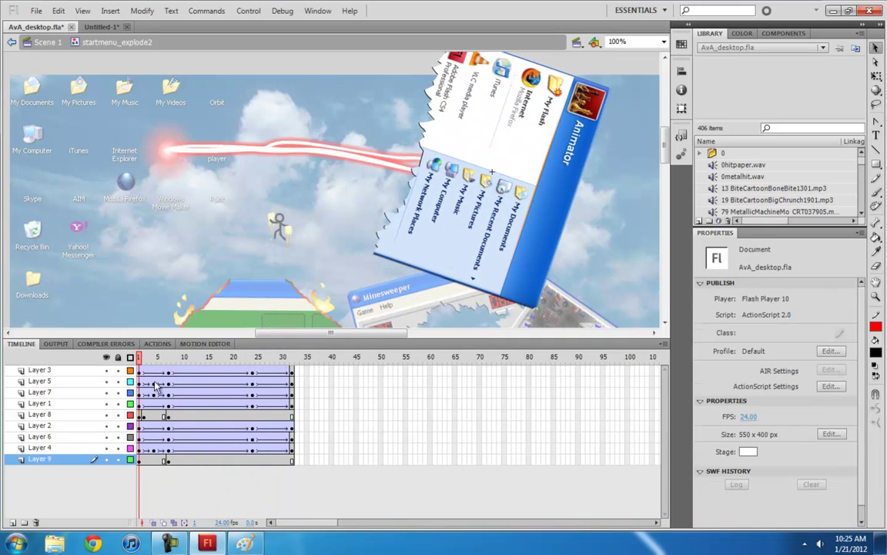
# Copy the frame 7 explosion on Layer 8 into Untitled-1 beside the Start menu, and delete that copy again
pyautogui.click(169, 416)
pyautogui.click(460, 198)
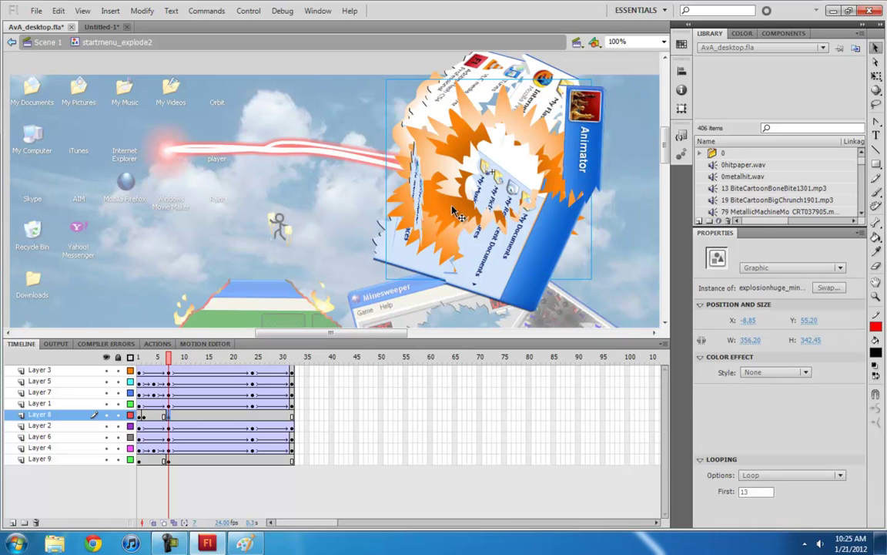
pyautogui.click(101, 27)
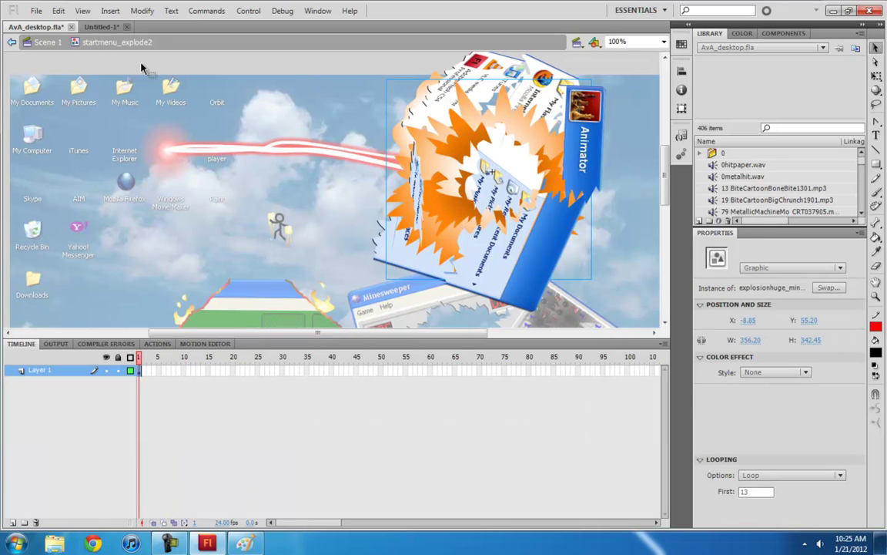
pyautogui.hotkey('ctrl', 'v')
pyautogui.moveTo(333, 235); pyautogui.dragTo(131, 205)
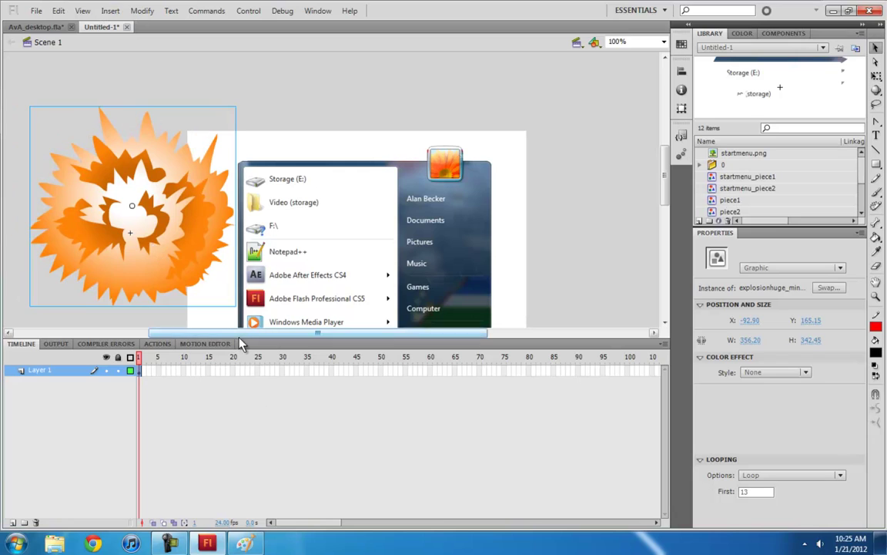
pyautogui.moveTo(239, 334); pyautogui.dragTo(203, 334)
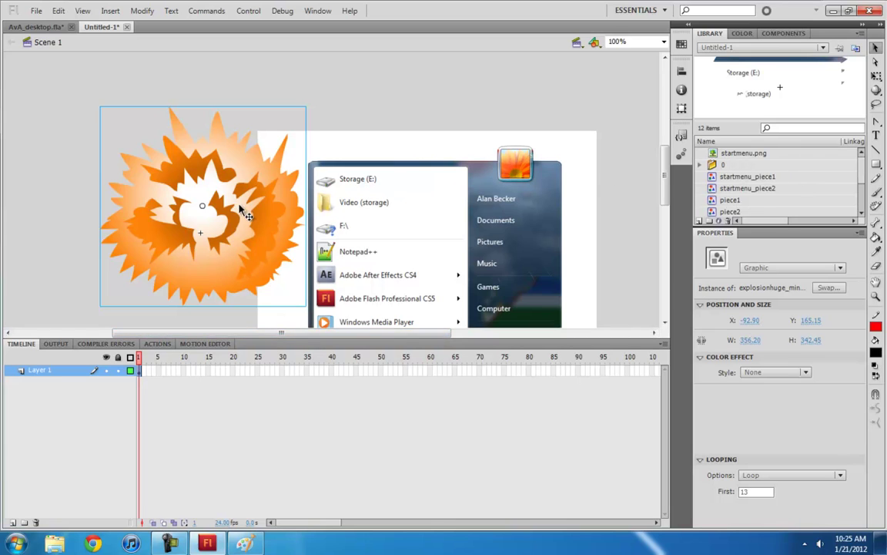
pyautogui.press('Delete')
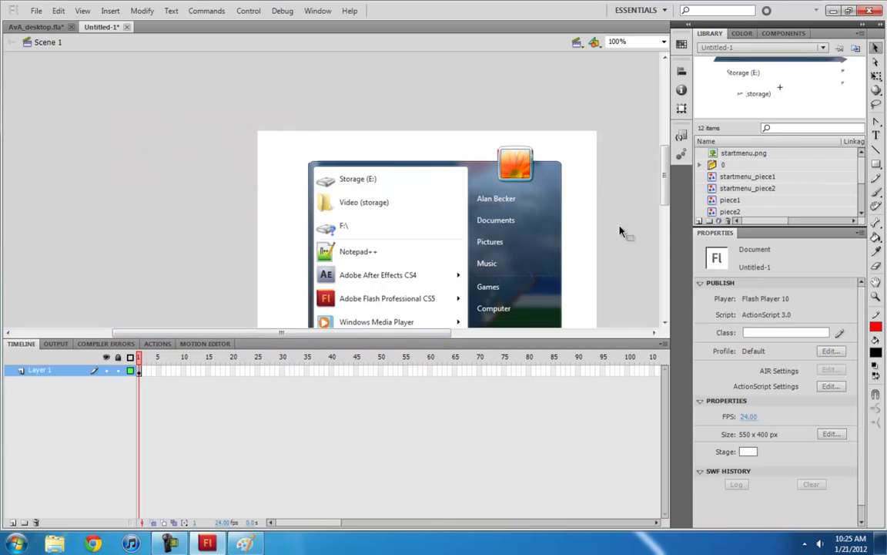
# Return to AvA_desktop.fla, scrub the explosion from frame 7 to frame 24 and check the Layer 3 tween between them
pyautogui.scroll(-3, 666, 193)
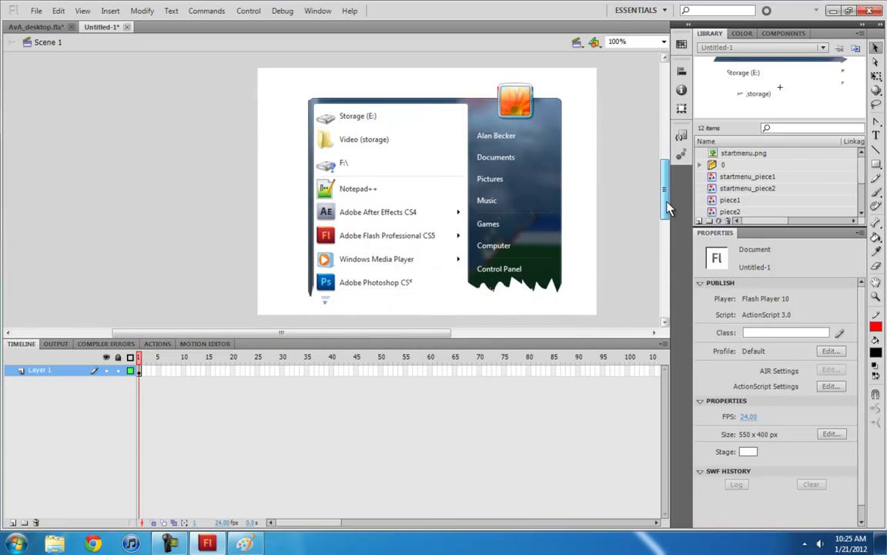
pyautogui.click(33, 26)
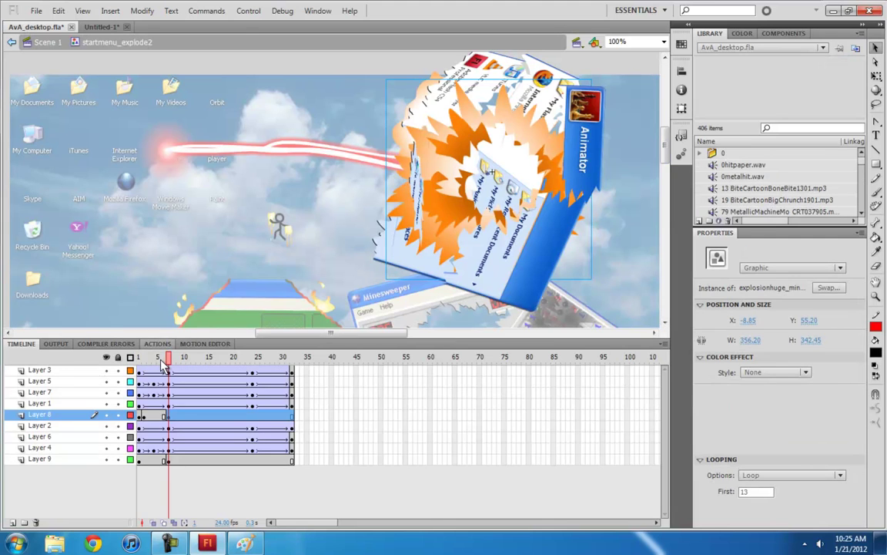
pyautogui.moveTo(169, 367); pyautogui.dragTo(253, 360)
pyautogui.click(171, 375)
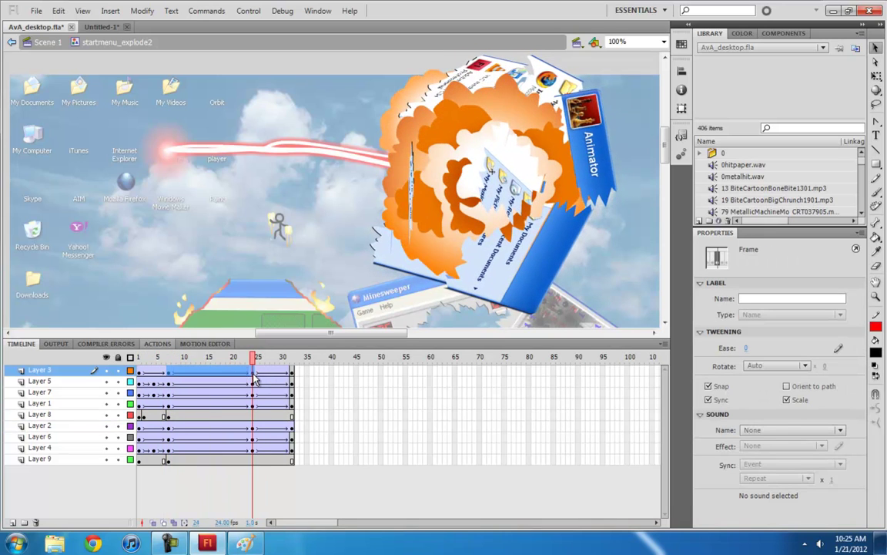
# Select all the Start menu pieces in Untitled-1 and distribute them to separate layers
pyautogui.click(104, 27)
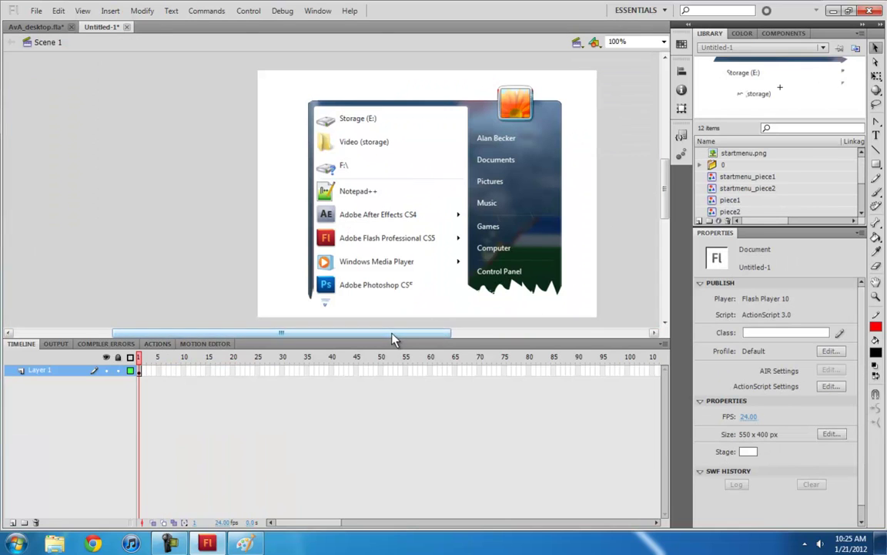
pyautogui.moveTo(393, 338); pyautogui.dragTo(418, 337)
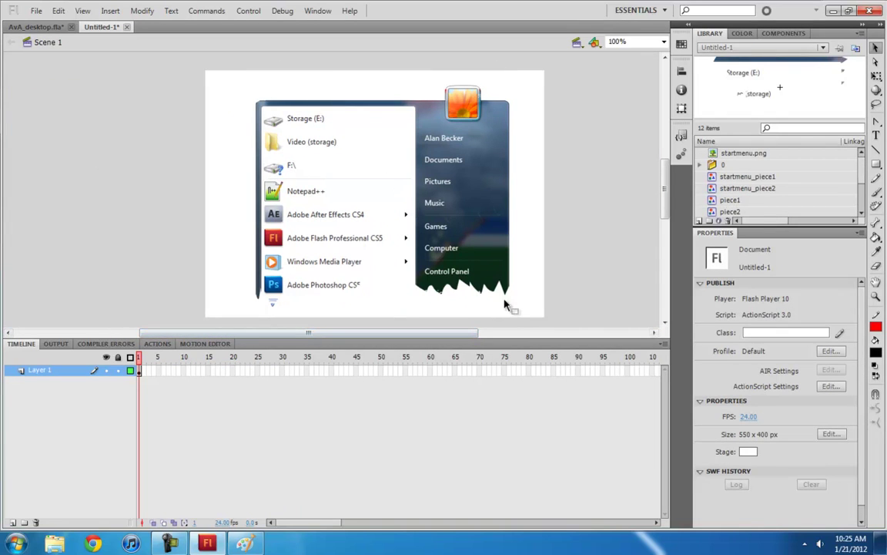
pyautogui.moveTo(504, 305); pyautogui.dragTo(531, 322)
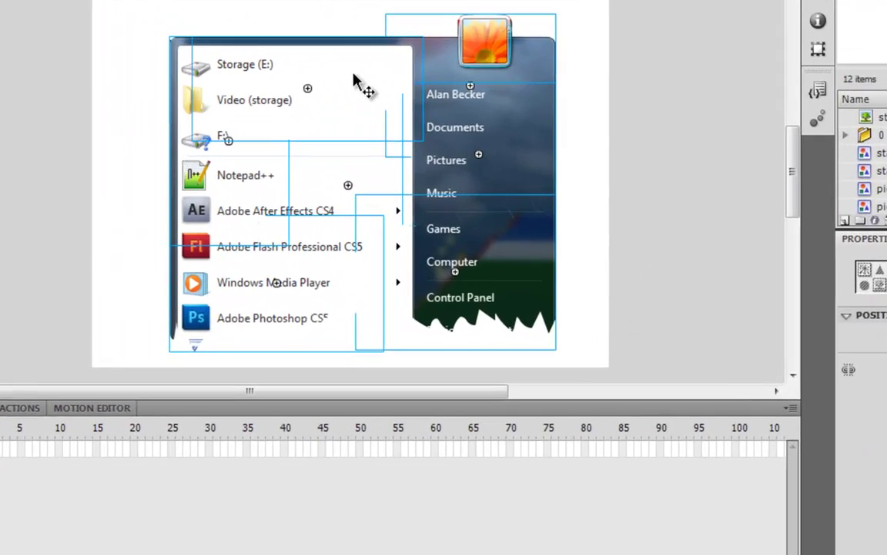
pyautogui.rightClick(376, 124)
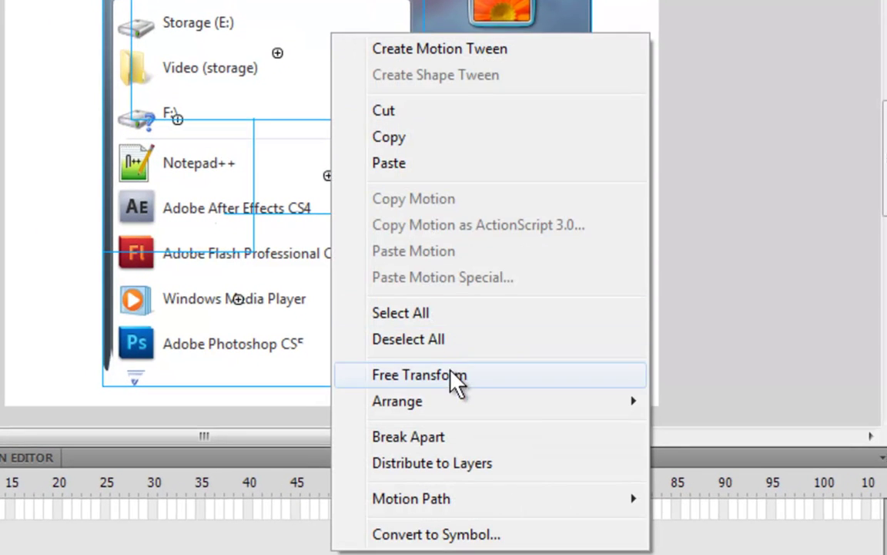
pyautogui.click(465, 464)
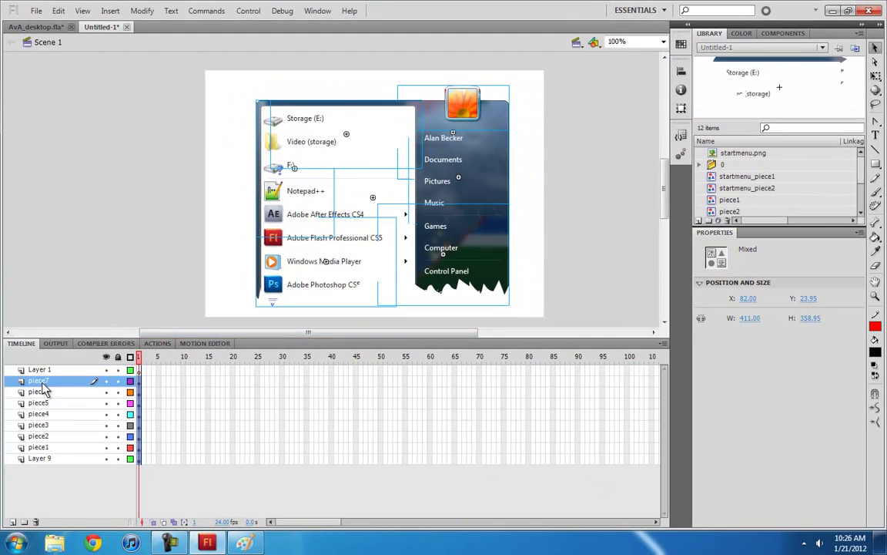
# Inspect the leftover shape on Layer 9 at the Start menu's upper-left corner and delete that layer
pyautogui.click(140, 460)
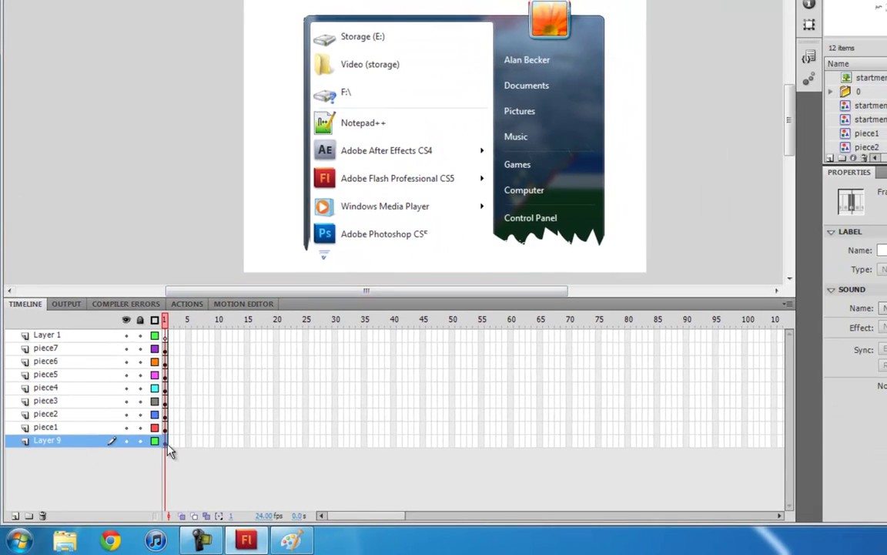
pyautogui.hotkey('ctrl', '=')
pyautogui.hotkey('ctrl', '=')
pyautogui.hotkey('ctrl', '=')
pyautogui.hotkey('ctrl', '=')
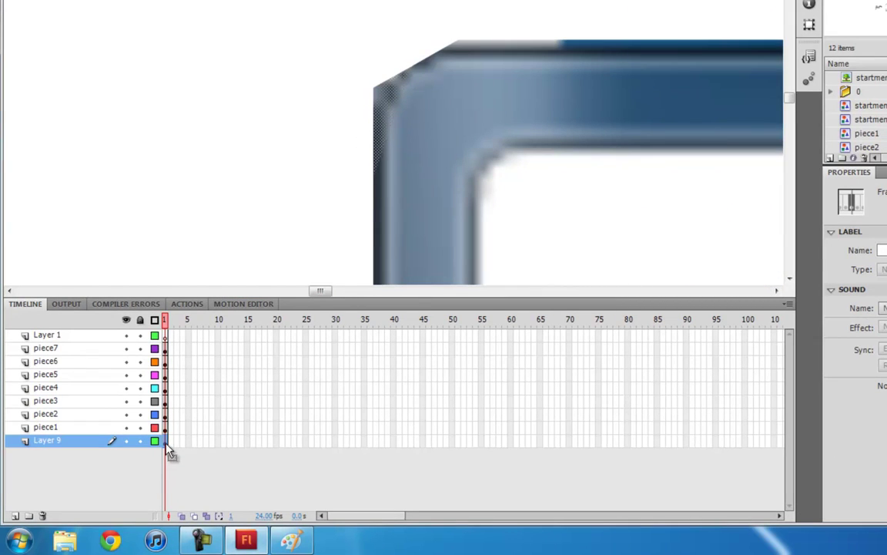
pyautogui.click(43, 515)
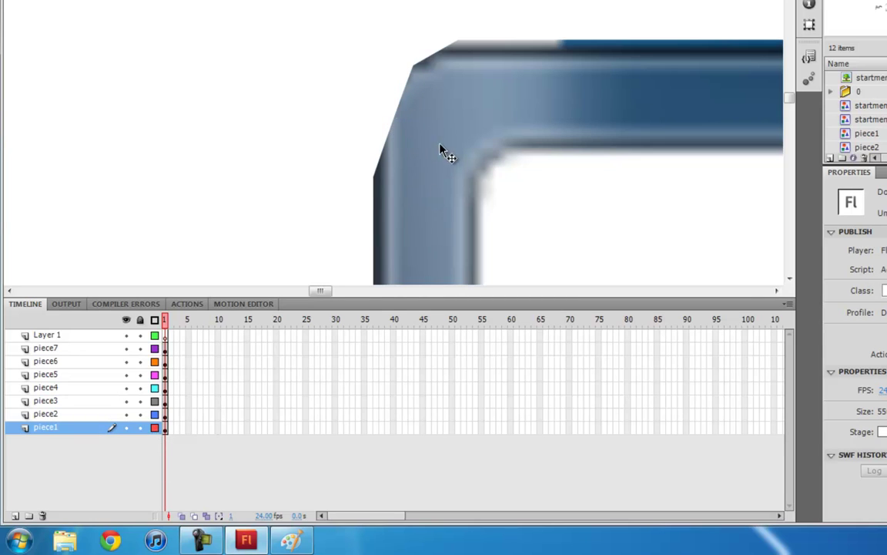
# Edit the piece6 symbol, curve the slanted edge of its upper-left corner outward, and return to Scene 1
pyautogui.doubleClick(446, 106)
pyautogui.click(367, 97)
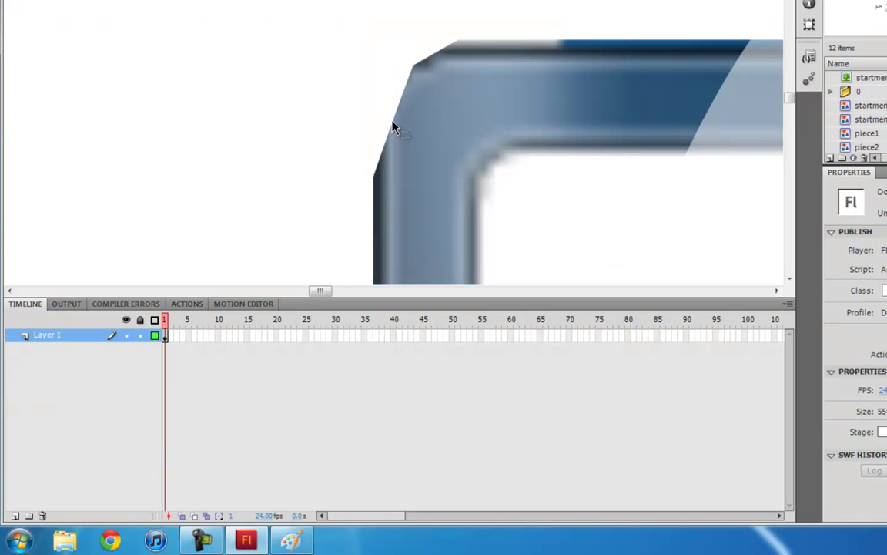
pyautogui.moveTo(392, 123); pyautogui.dragTo(356, 139)
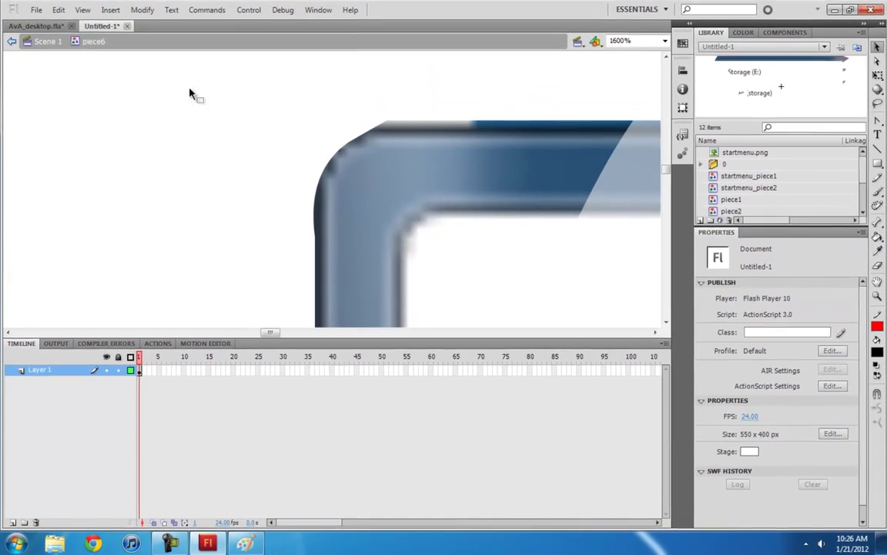
pyautogui.click(40, 43)
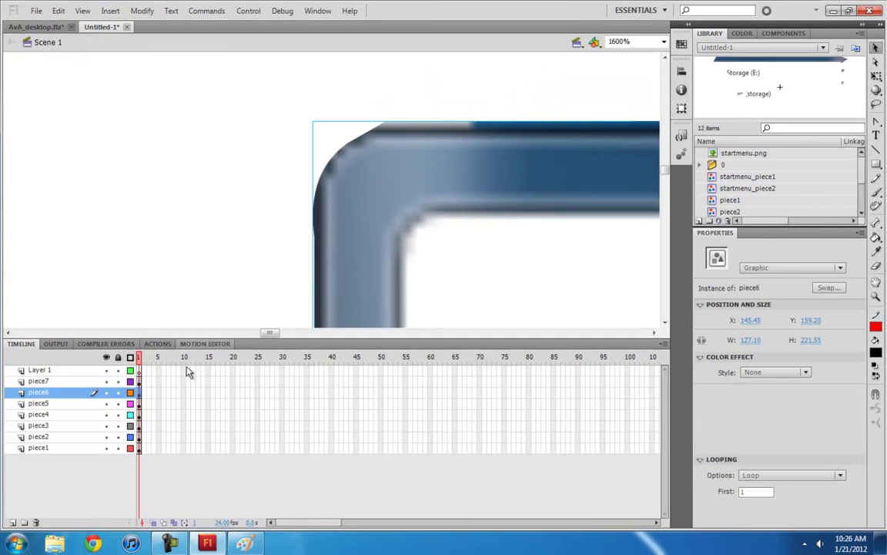
# Delete the empty Layer 1 above the piece layers
pyautogui.click(51, 370)
pyautogui.click(35, 523)
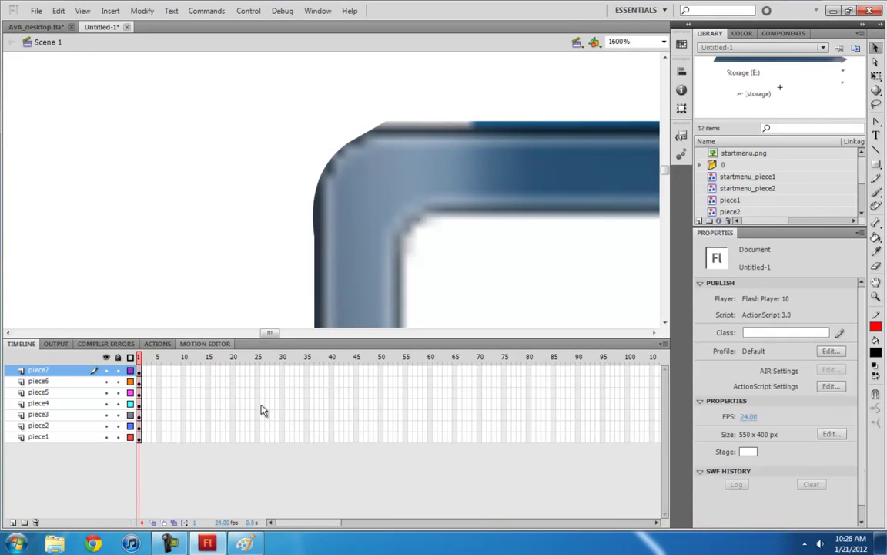
pyautogui.hotkey('ctrl', '-')
pyautogui.hotkey('ctrl', '-')
pyautogui.hotkey('ctrl', '-')
pyautogui.hotkey('ctrl', '-')
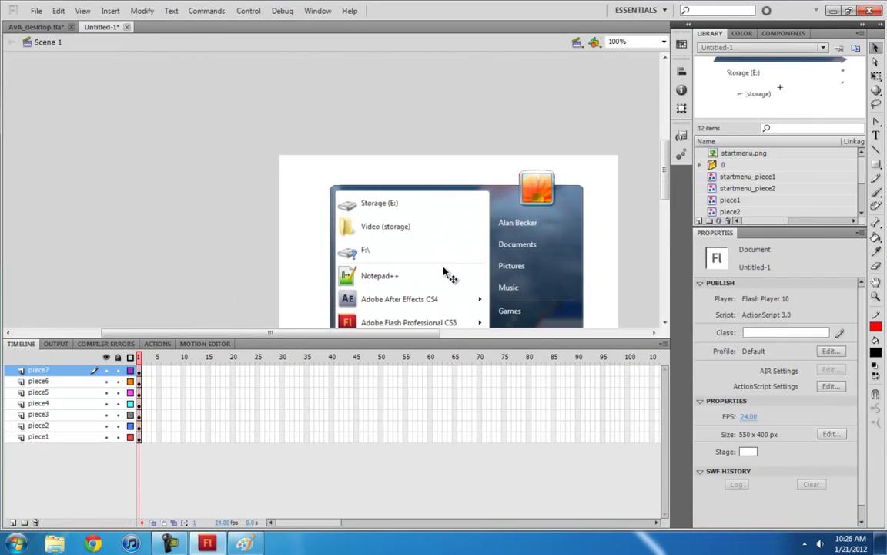
# Insert keyframes at frame 35 on all layers from piece7 to piece1
pyautogui.click(466, 284)
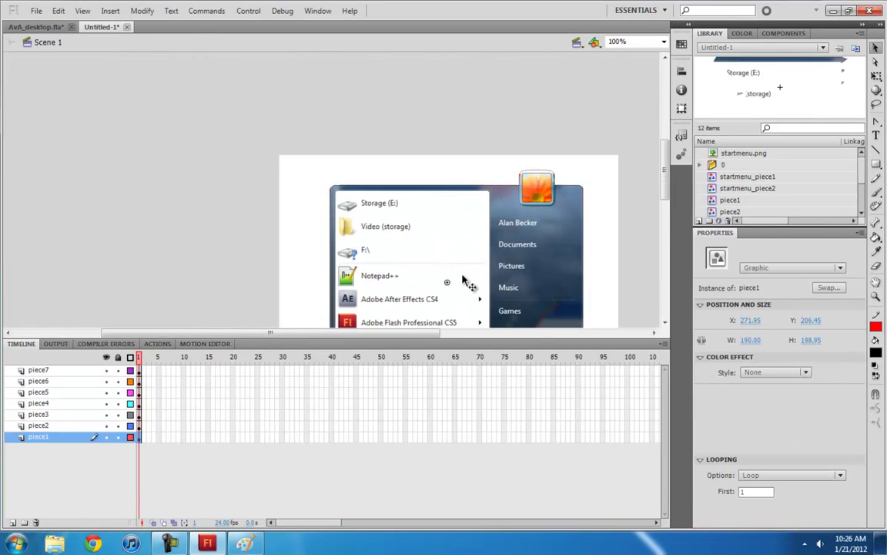
pyautogui.click(491, 128)
pyautogui.press('space')
pyautogui.moveTo(469, 293); pyautogui.dragTo(371, 217)
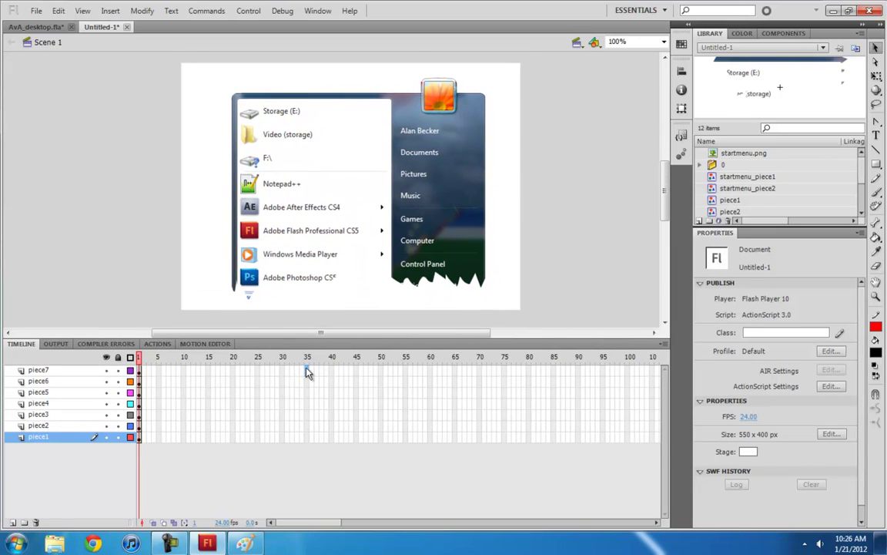
pyautogui.moveTo(307, 373); pyautogui.dragTo(307, 459)
pyautogui.press('F6')
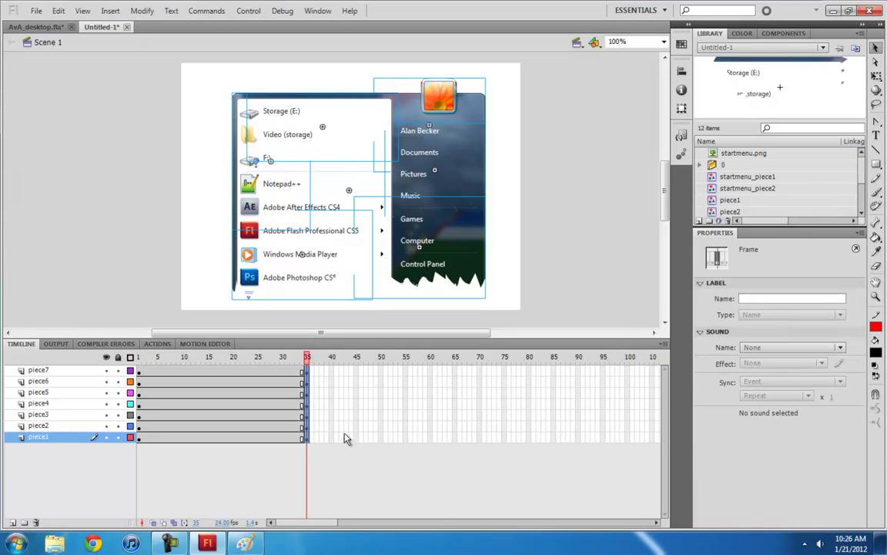
# At frame 35, spread the pieces apart: top piece up, right-hand pieces outward, lower-left piece down, left and centre pieces toward the upper left
pyautogui.click(307, 371)
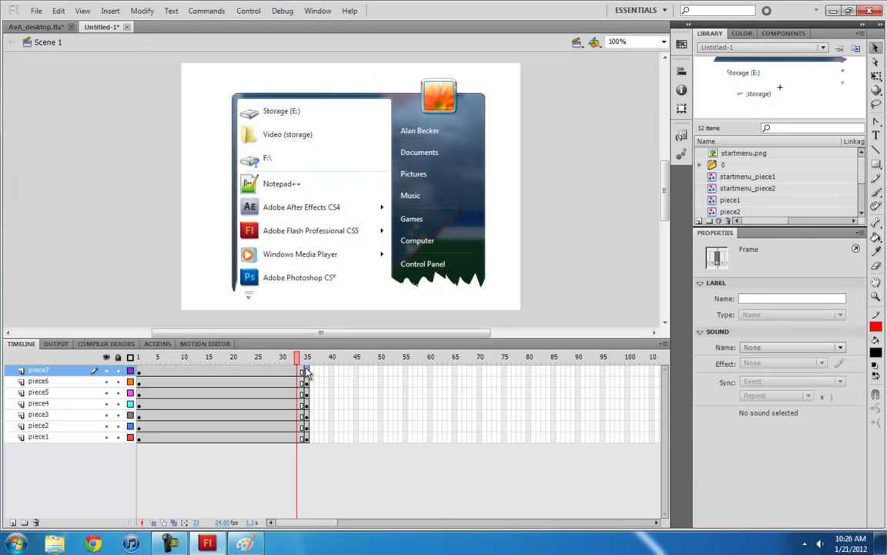
pyautogui.click(140, 373)
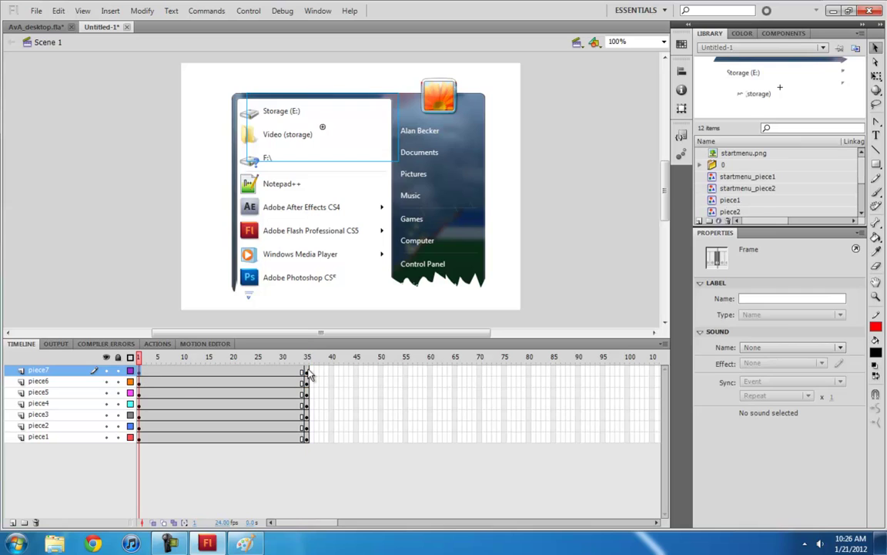
pyautogui.click(308, 372)
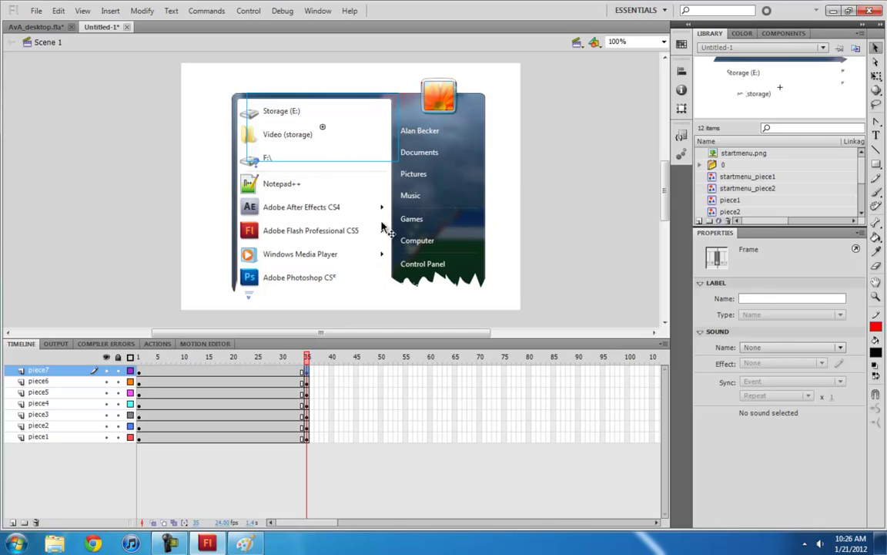
pyautogui.moveTo(337, 134); pyautogui.dragTo(330, 104)
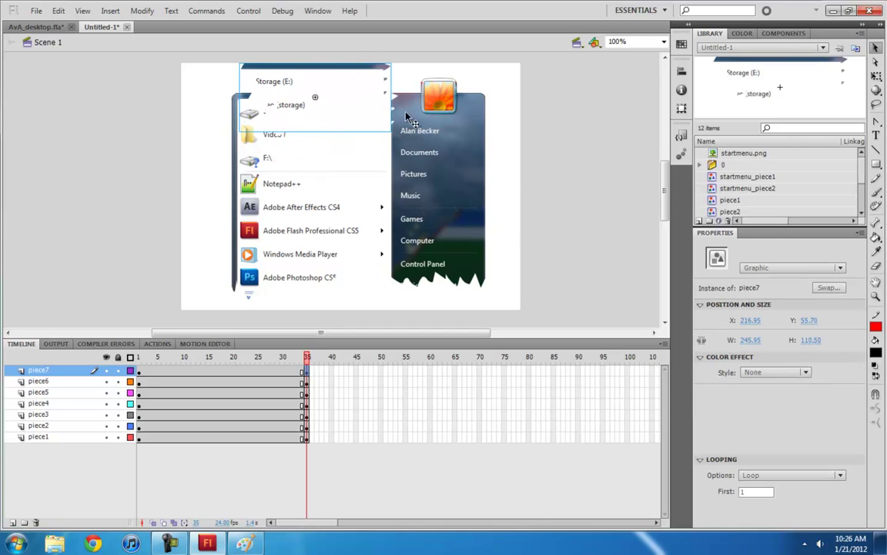
pyautogui.moveTo(428, 127); pyautogui.dragTo(465, 111)
pyautogui.moveTo(460, 184); pyautogui.dragTo(505, 182)
pyautogui.moveTo(453, 245); pyautogui.dragTo(488, 262)
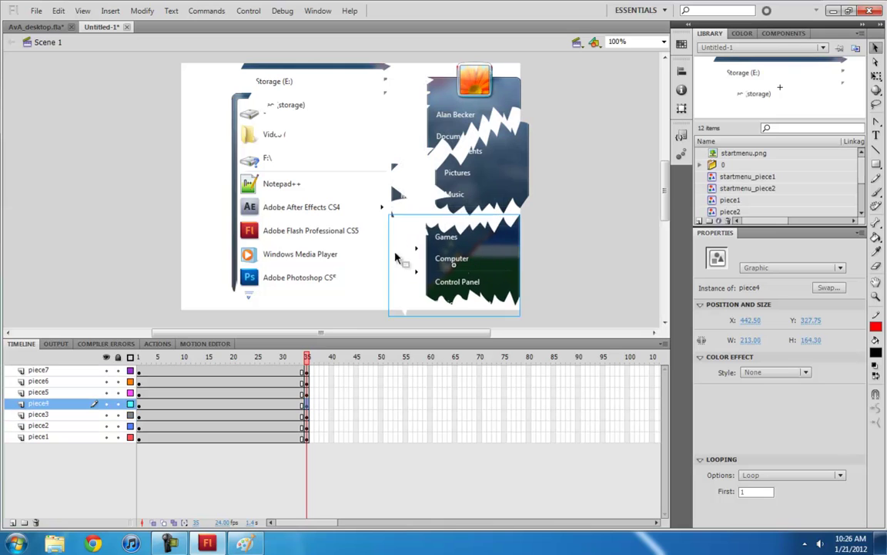
pyautogui.moveTo(355, 250); pyautogui.dragTo(353, 305)
pyautogui.moveTo(258, 200); pyautogui.dragTo(196, 217)
pyautogui.click(308, 191)
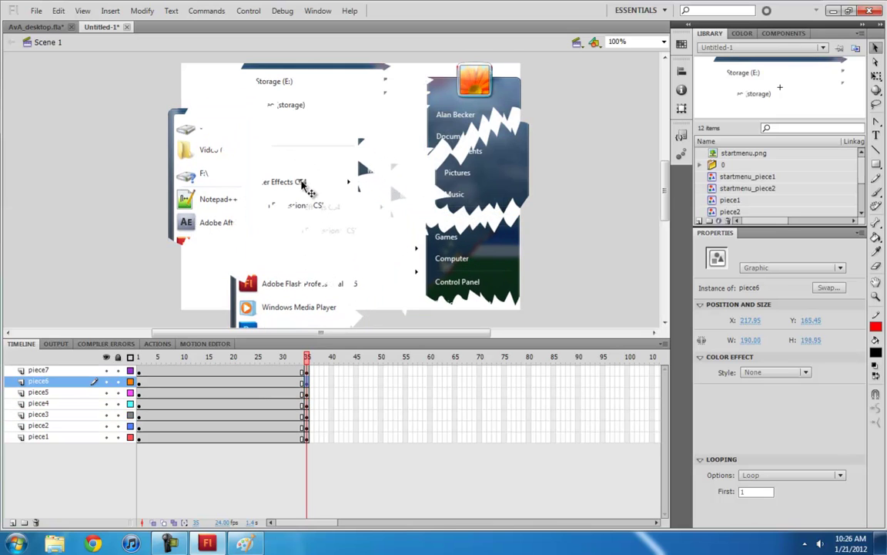
# Create classic tweens between frames 1 and 35 on all seven piece layers
pyautogui.click(200, 441)
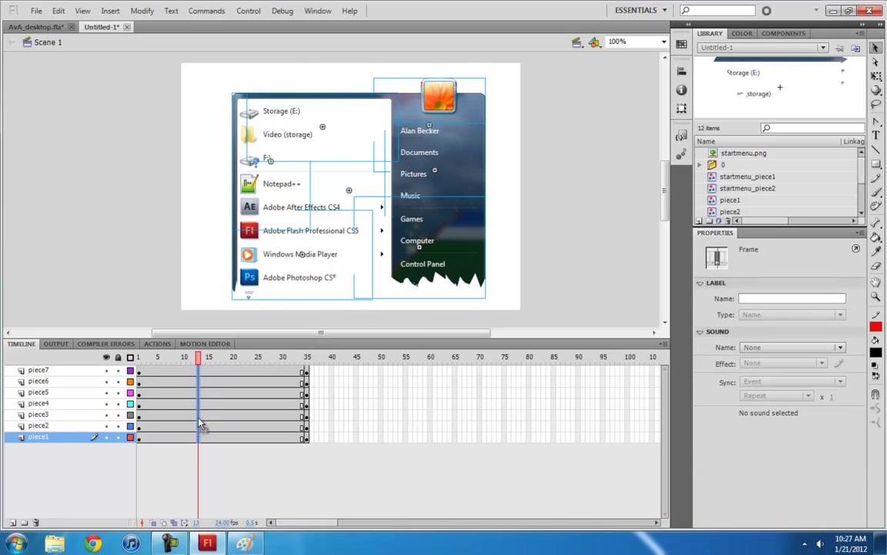
pyautogui.rightClick(199, 420)
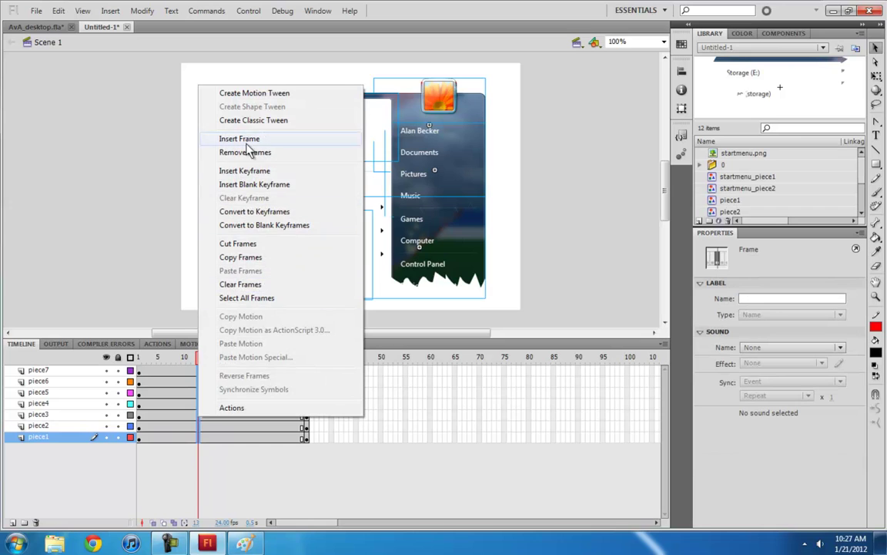
pyautogui.click(232, 120)
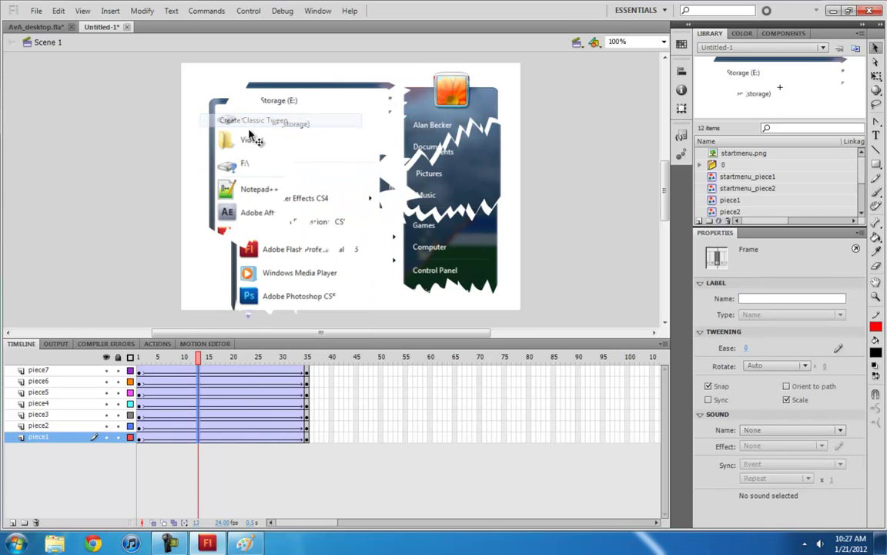
# Play back the tweened pieces on the timeline to check the explosion motion
pyautogui.click(140, 383)
pyautogui.press('Return')
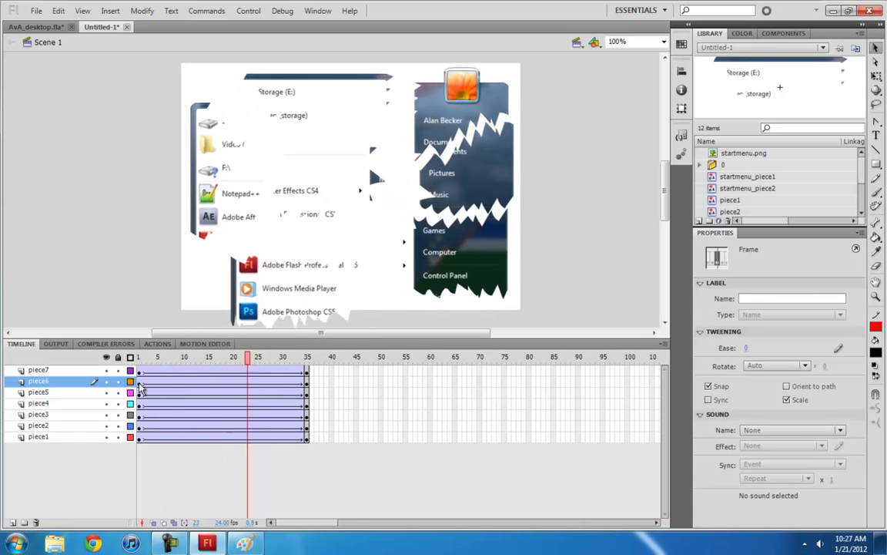
pyautogui.press('Return')
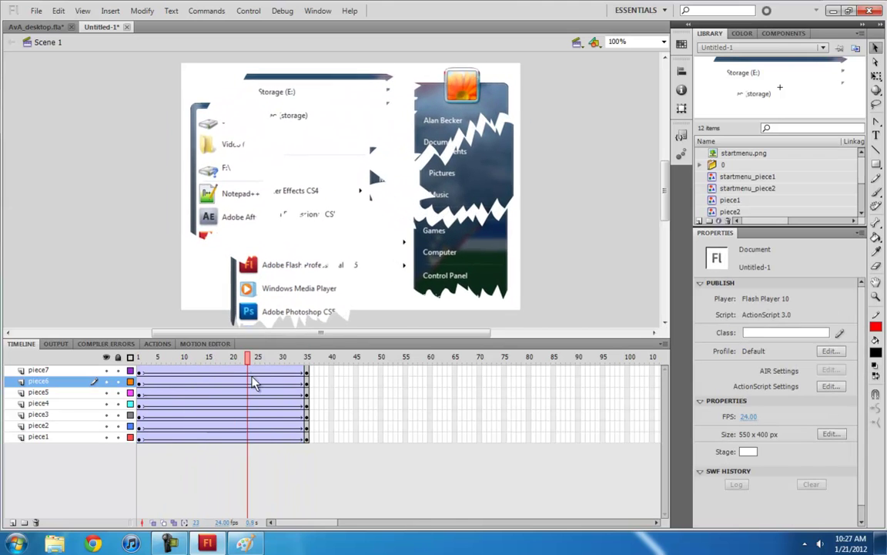
# At frame 35, use Free Transform to rotate piece6 and piece4 clockwise and piece3 counterclockwise
pyautogui.moveTo(327, 339); pyautogui.dragTo(327, 413)
pyautogui.click(210, 179)
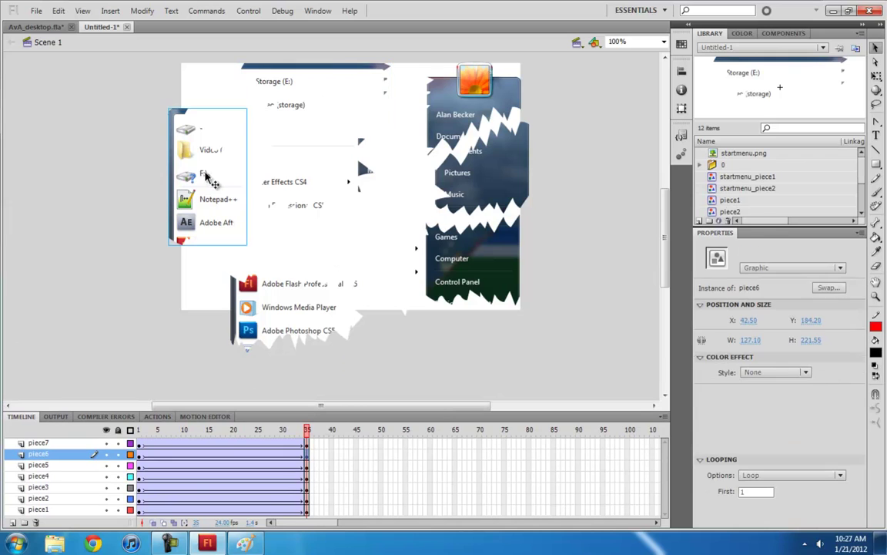
pyautogui.press('q')
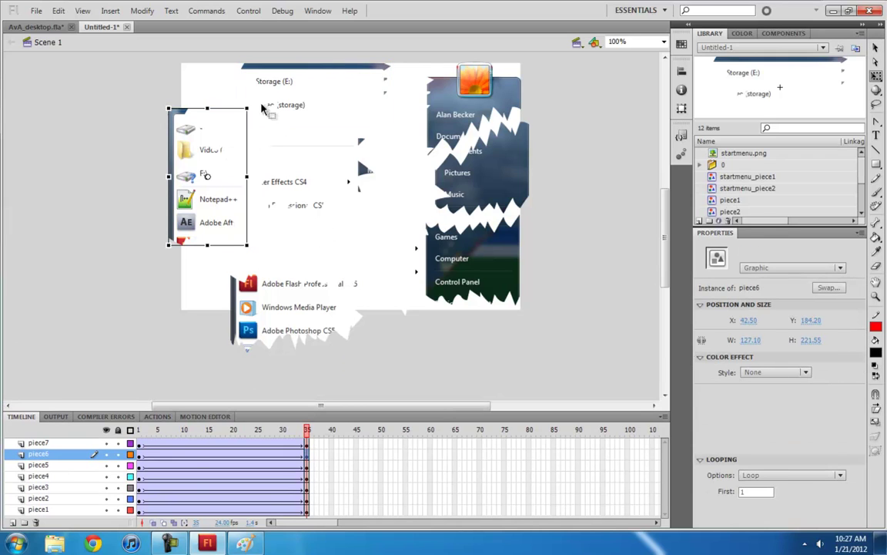
pyautogui.moveTo(223, 94); pyautogui.dragTo(260, 121)
pyautogui.click(458, 154)
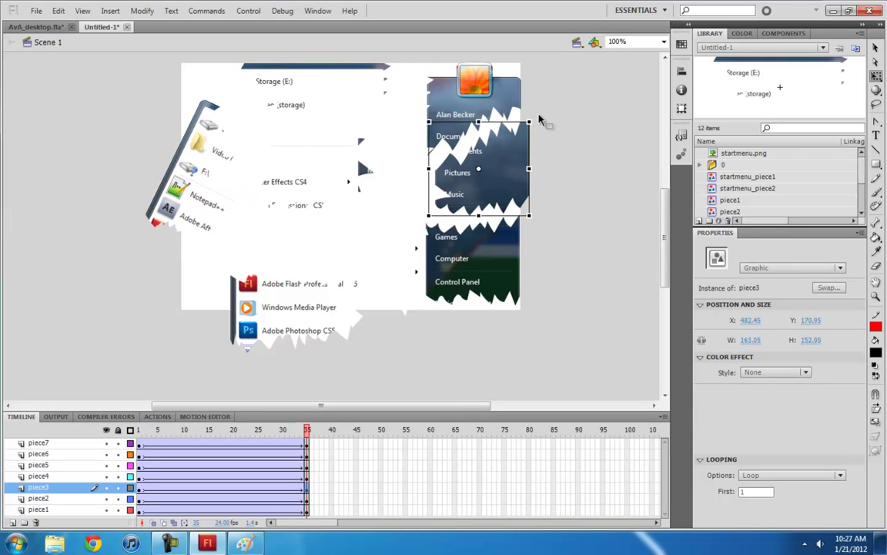
pyautogui.moveTo(540, 119); pyautogui.dragTo(493, 104)
pyautogui.click(448, 249)
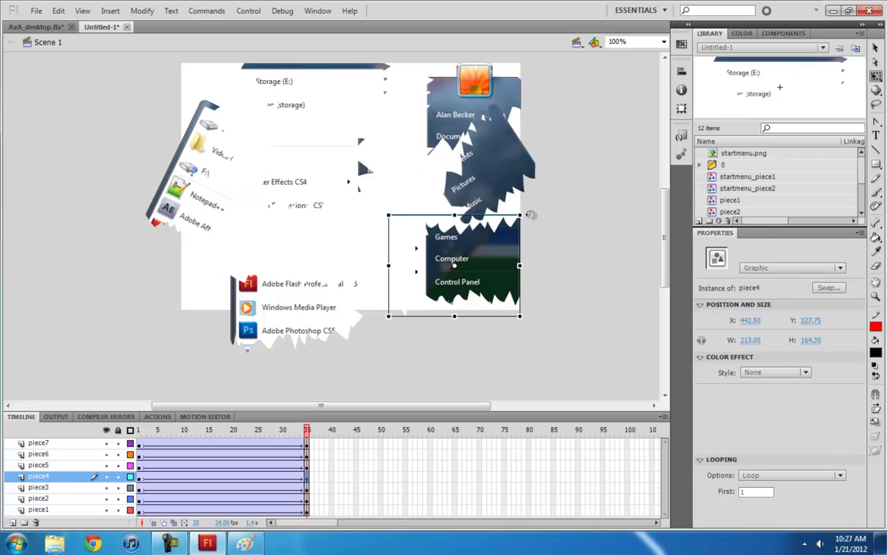
pyautogui.moveTo(530, 215); pyautogui.dragTo(537, 255)
# At frame 35, rotate the lower piece5 counterclockwise and the centre piece1 and upper piece7 clockwise
pyautogui.click(308, 310)
pyautogui.moveTo(341, 255); pyautogui.dragTo(350, 227)
pyautogui.click(281, 174)
pyautogui.moveTo(378, 98); pyautogui.dragTo(406, 150)
pyautogui.scroll(2, 423, 224)
pyautogui.click(354, 151)
pyautogui.scroll(-2, 385, 288)
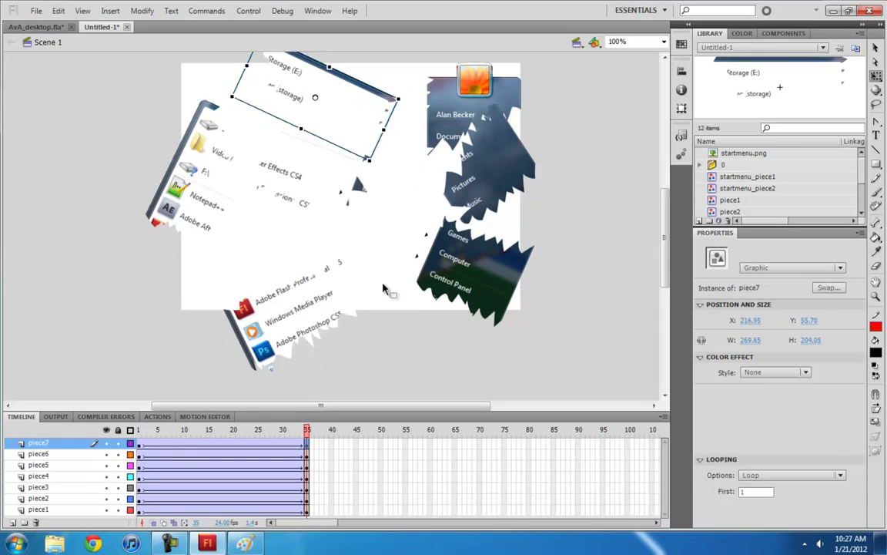
# Change the stage background colour to black and scrub through the animation from frame 1 to 35
pyautogui.click(411, 316)
pyautogui.click(749, 451)
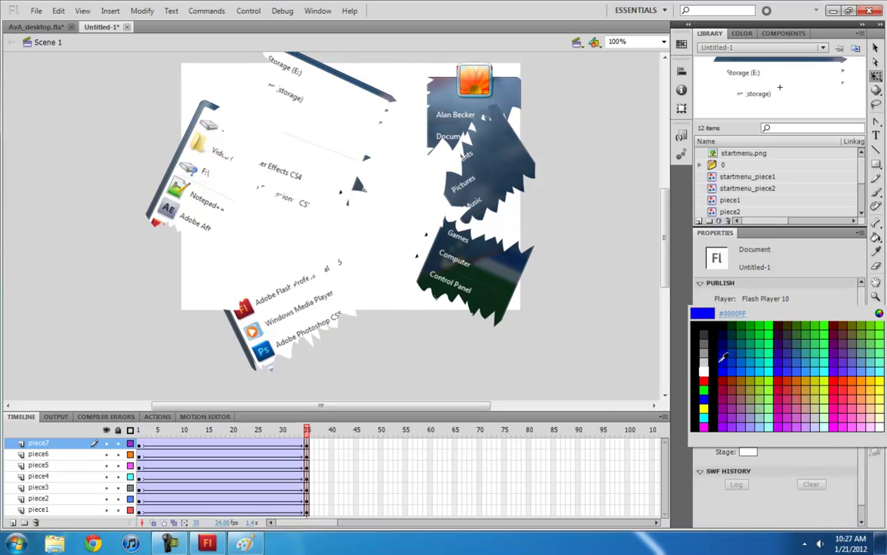
pyautogui.click(721, 358)
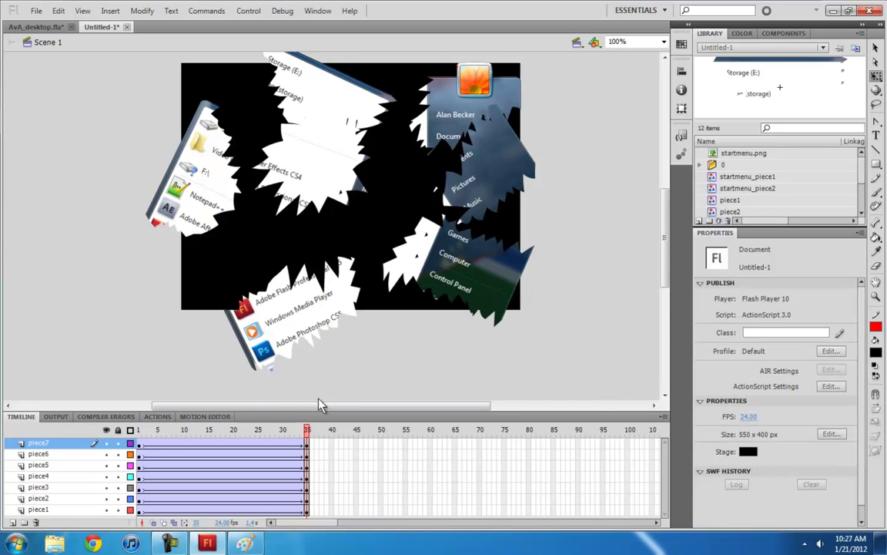
pyautogui.moveTo(141, 430); pyautogui.dragTo(325, 436)
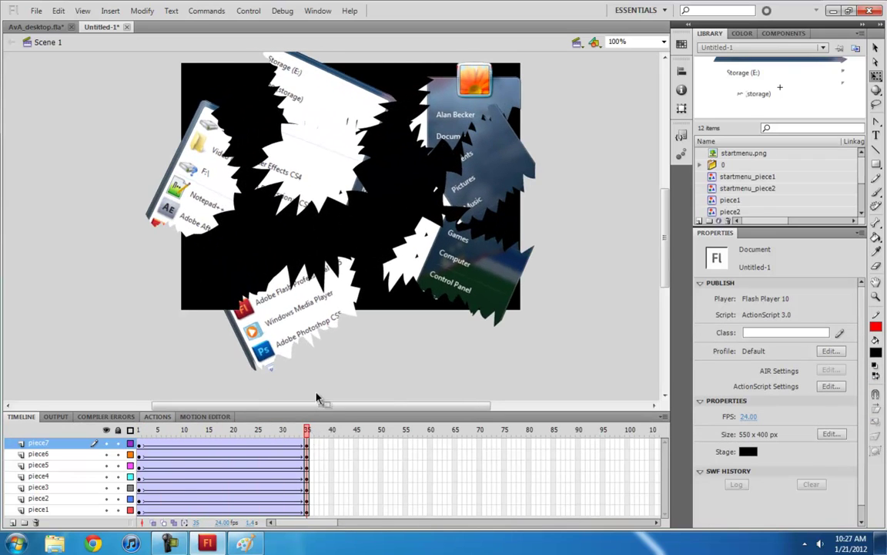
# Rotate the centre piece1 counterclockwise at frame 35 and scrub through its new motion
pyautogui.click(371, 148)
pyautogui.moveTo(395, 122); pyautogui.dragTo(329, 96)
pyautogui.moveTo(136, 430); pyautogui.dragTo(312, 440)
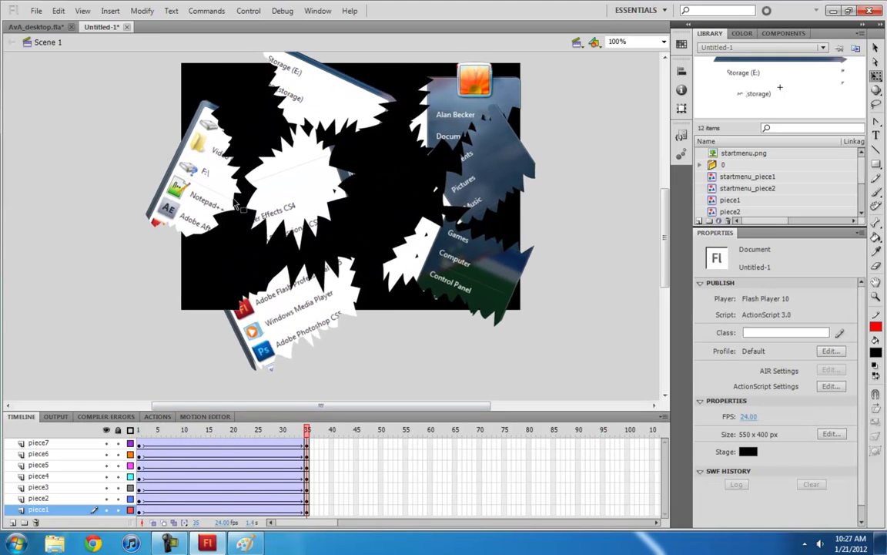
# At frame 35, skew the left piece6, skew and narrow piece3, and skew the upper-right piece2 with Free Transform
pyautogui.click(206, 174)
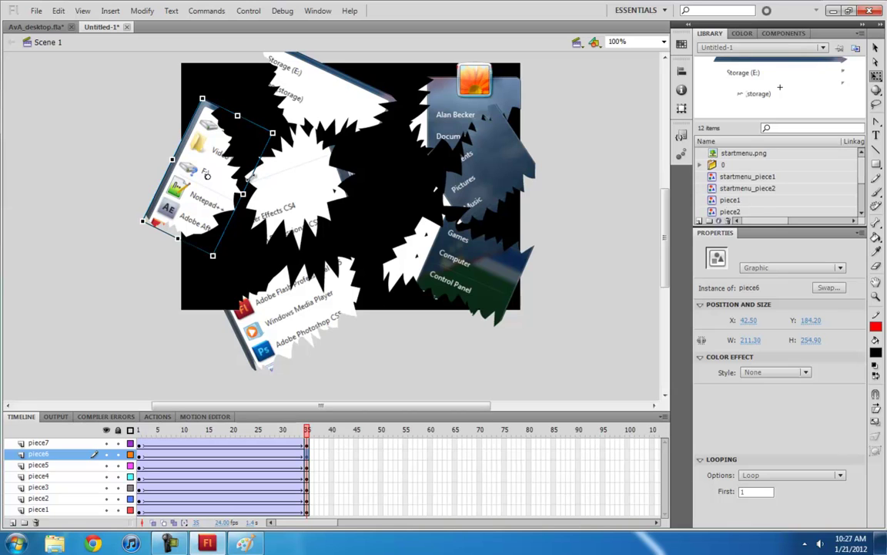
pyautogui.moveTo(255, 169)
pyautogui.mouseDown()
pyautogui.moveTo(271, 134)
pyautogui.moveTo(242, 164)
pyautogui.mouseUp()
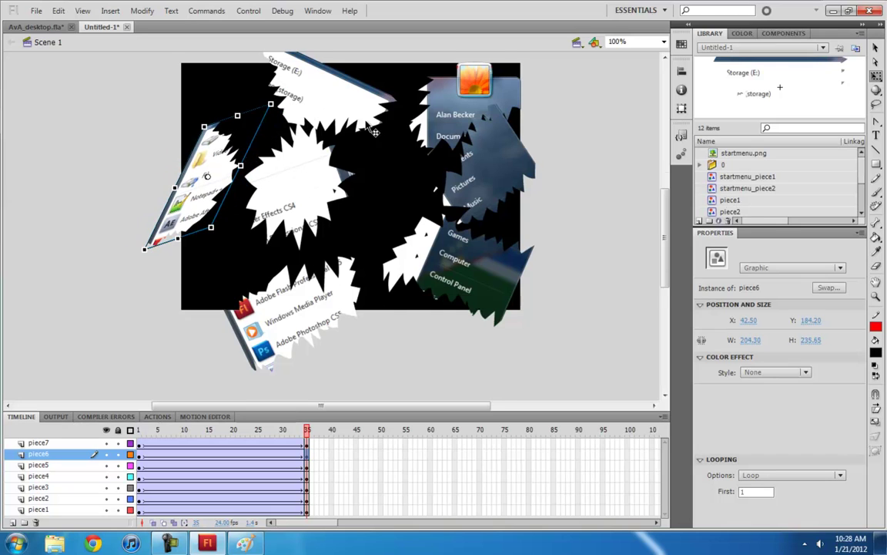
pyautogui.scroll(3, 297, 150)
pyautogui.click(503, 220)
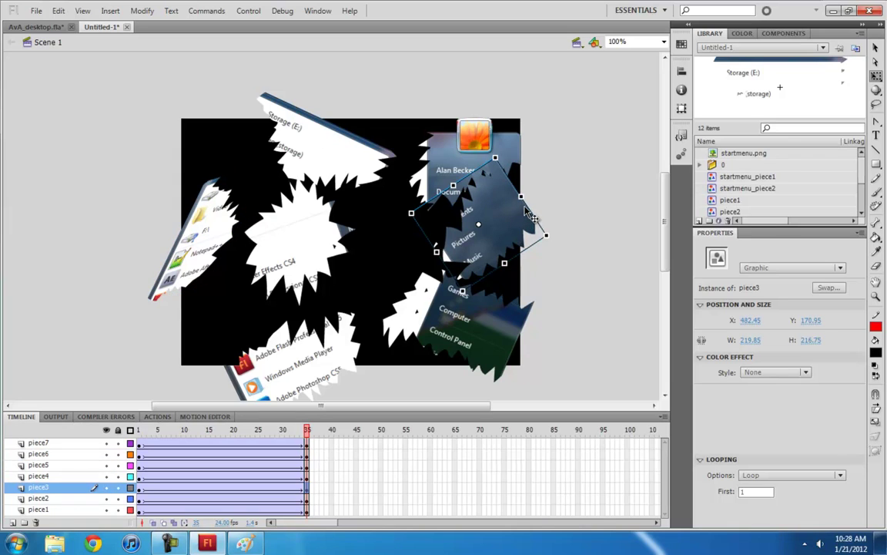
pyautogui.moveTo(535, 218); pyautogui.dragTo(560, 255)
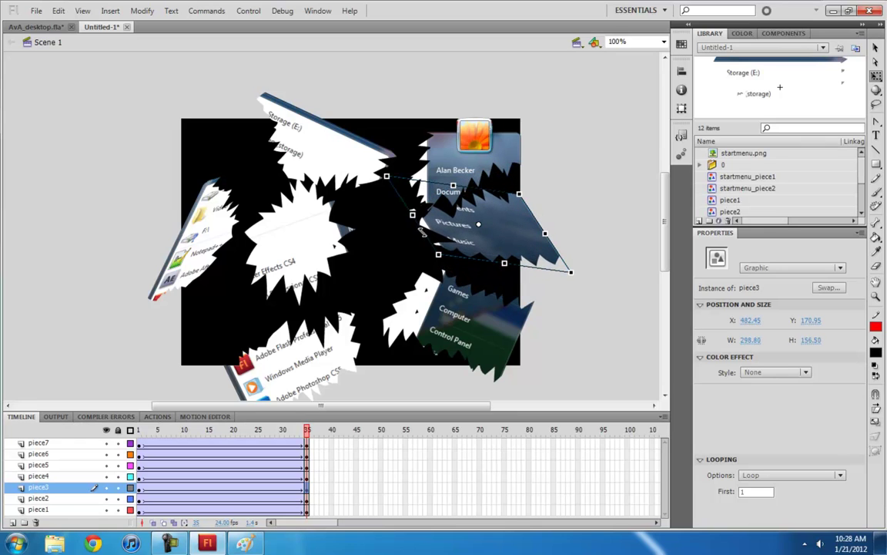
pyautogui.moveTo(412, 213); pyautogui.dragTo(430, 215)
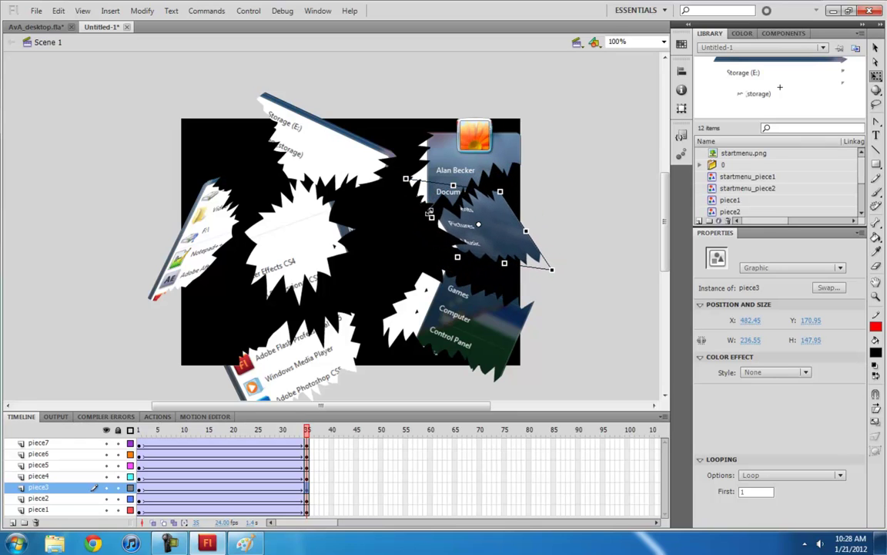
pyautogui.click(497, 164)
pyautogui.moveTo(491, 114); pyautogui.dragTo(523, 123)
# At frame 35, squash piece1 into a narrow sliver and skew the lower piece5 and piece4
pyautogui.click(356, 239)
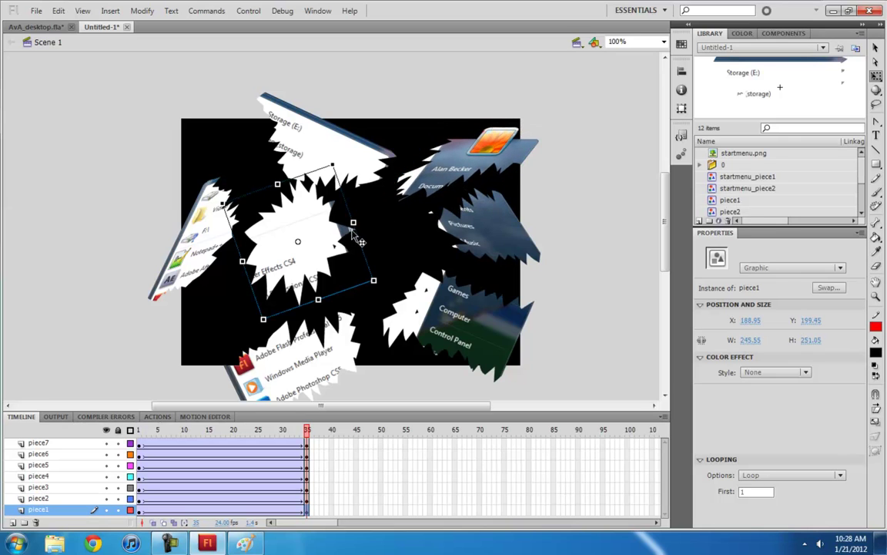
pyautogui.moveTo(354, 222); pyautogui.dragTo(319, 233)
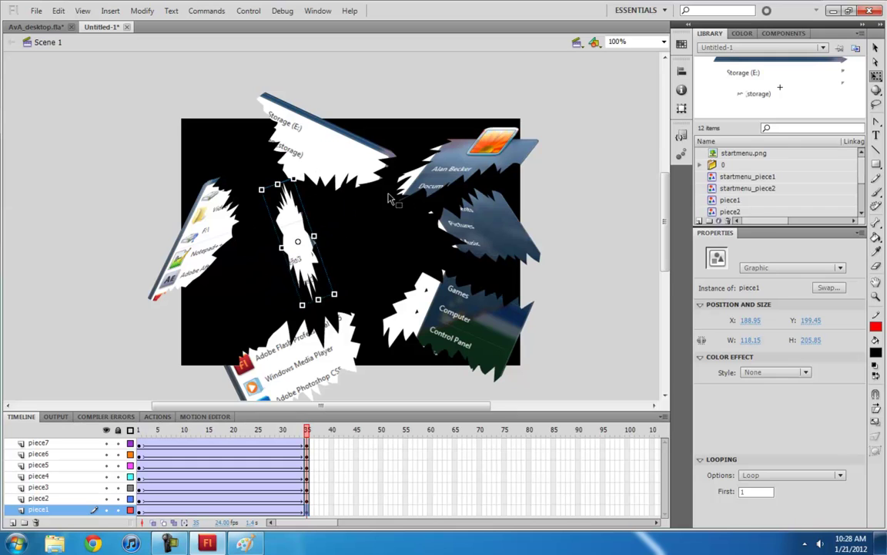
pyautogui.scroll(-3, 389, 199)
pyautogui.click(316, 312)
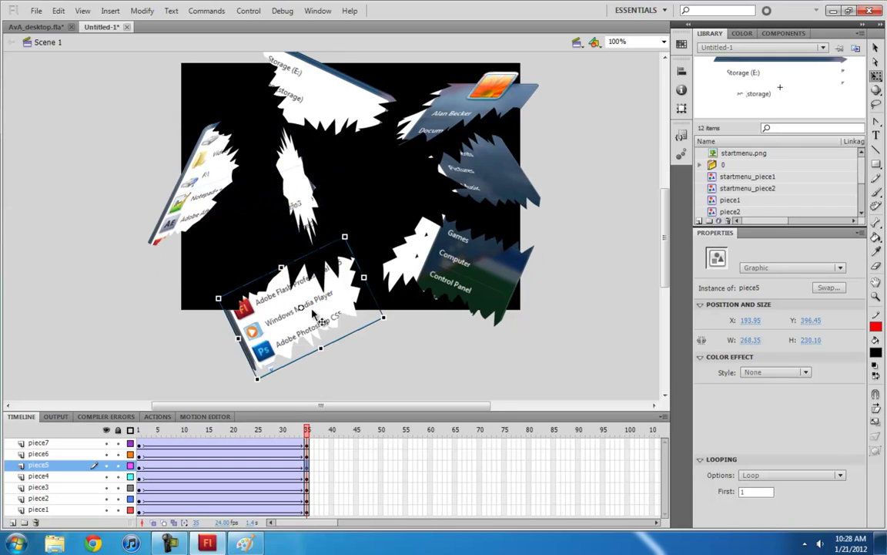
pyautogui.moveTo(345, 248); pyautogui.dragTo(381, 333)
pyautogui.click(406, 238)
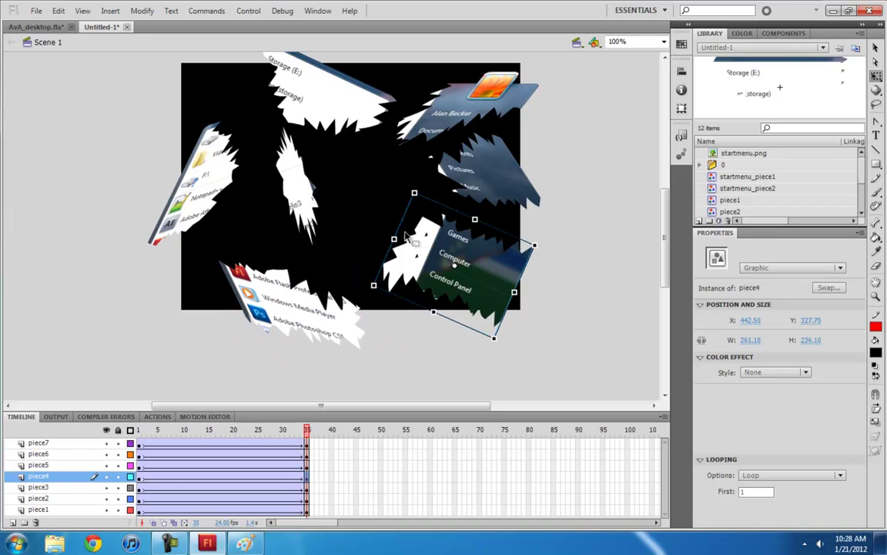
pyautogui.moveTo(403, 238); pyautogui.dragTo(398, 285)
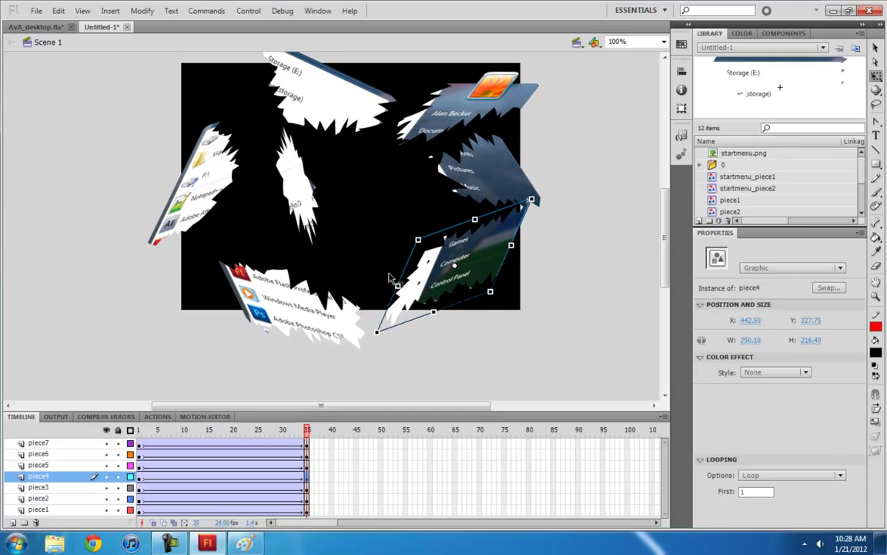
# Skew the top piece7 upward along its outer edge at frame 35 and scrub through the whole animation
pyautogui.click(359, 105)
pyautogui.scroll(3, 368, 114)
pyautogui.moveTo(383, 185); pyautogui.dragTo(383, 135)
pyautogui.scroll(-3, 321, 351)
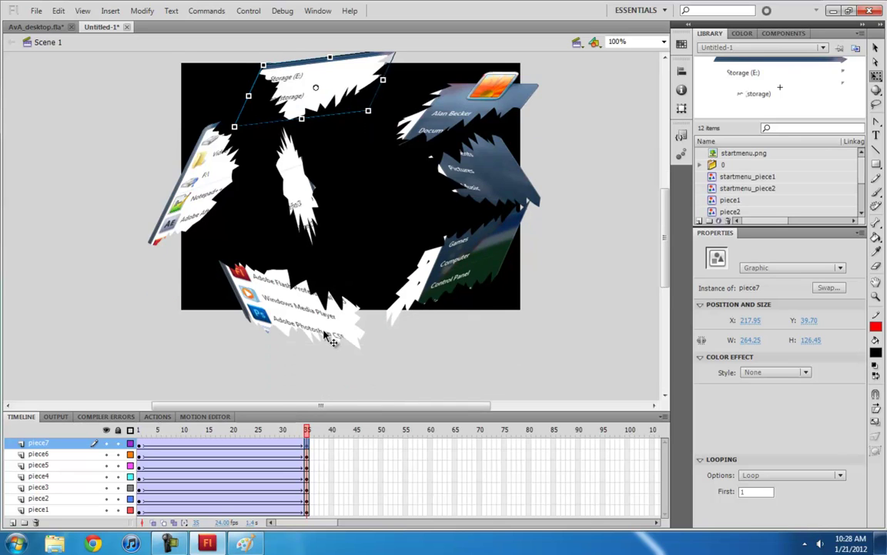
pyautogui.moveTo(140, 429); pyautogui.dragTo(299, 430)
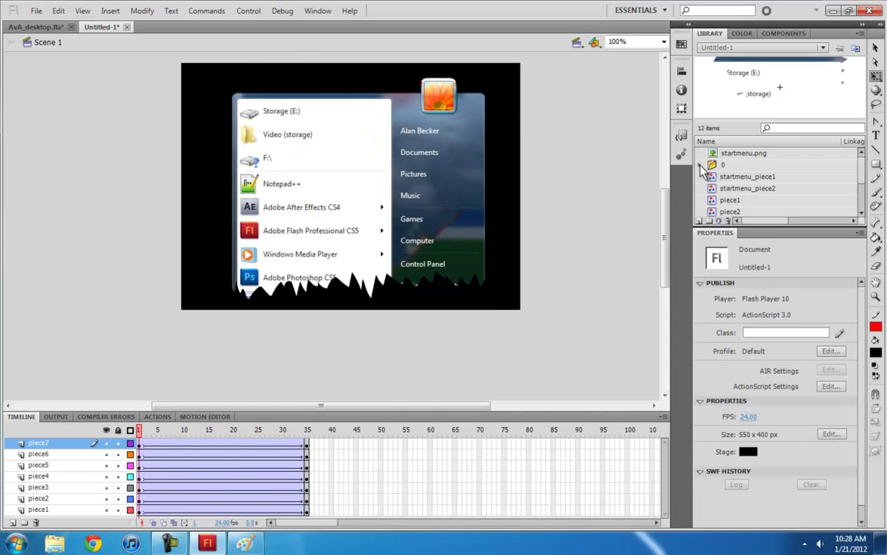
# Select the explosionhuge_minesweeper symbol in library folder 0 and add a new layer directly above piece4
pyautogui.click(700, 165)
pyautogui.click(735, 178)
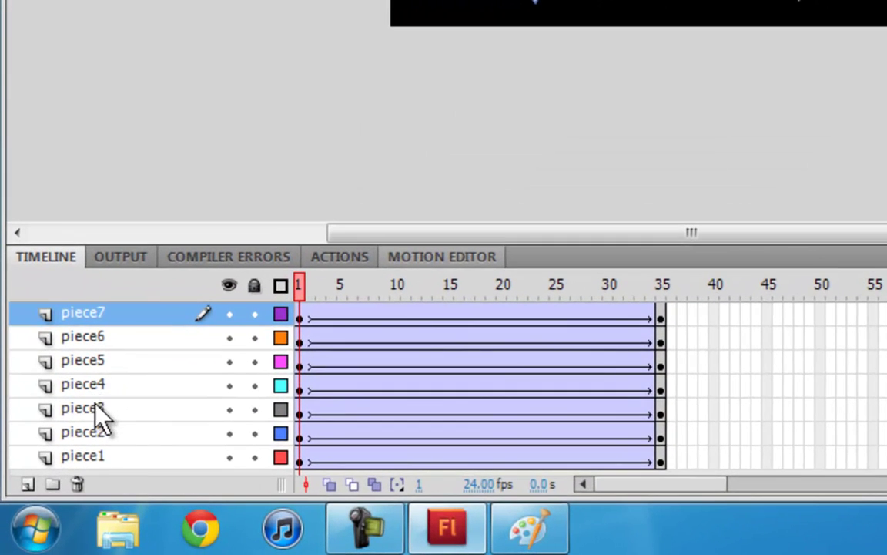
pyautogui.click(99, 407)
pyautogui.click(110, 389)
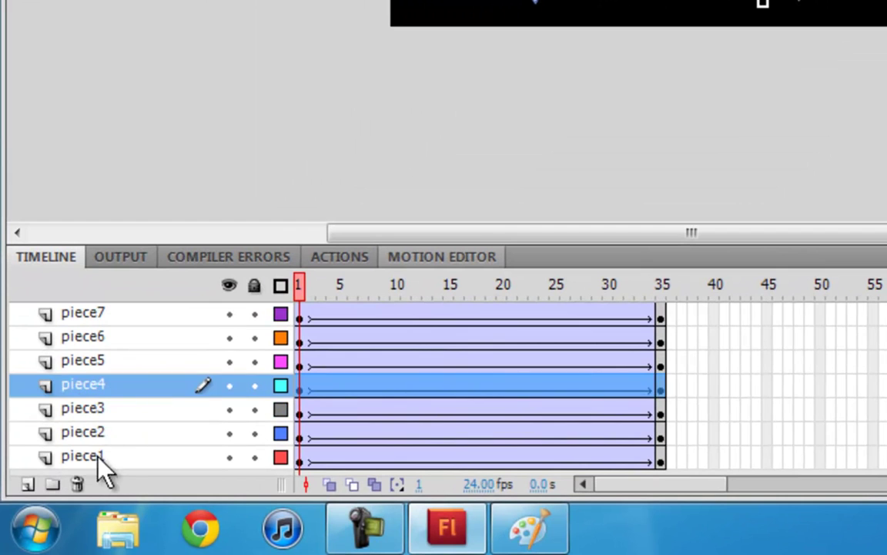
pyautogui.click(27, 484)
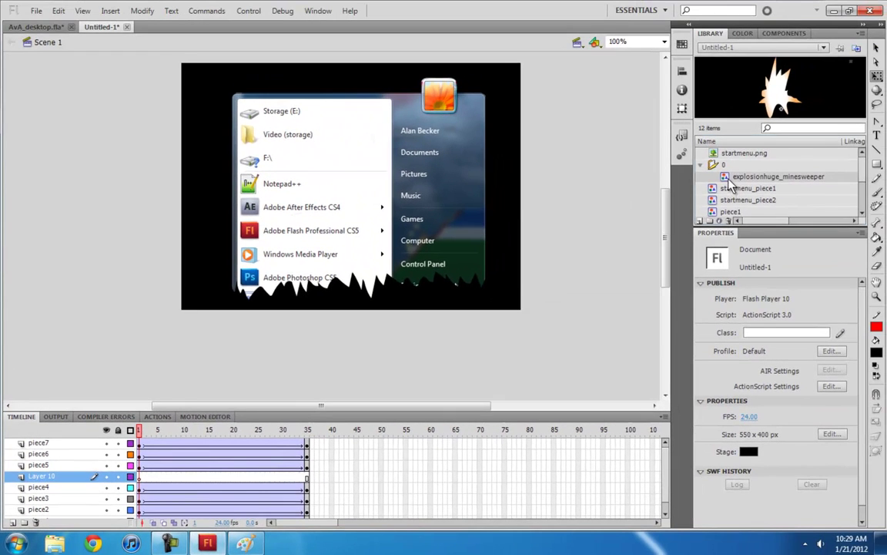
# Place explosionhuge_minesweeper at the menu's centre on the new layer and scale it to about 444 by 427 px at frame 35
pyautogui.moveTo(357, 190); pyautogui.dragTo(358, 185)
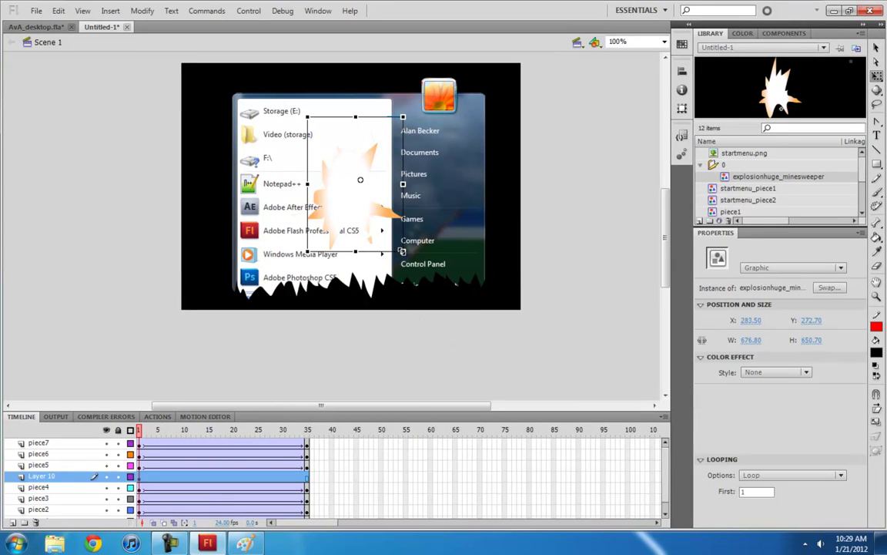
pyautogui.moveTo(402, 251); pyautogui.dragTo(376, 204)
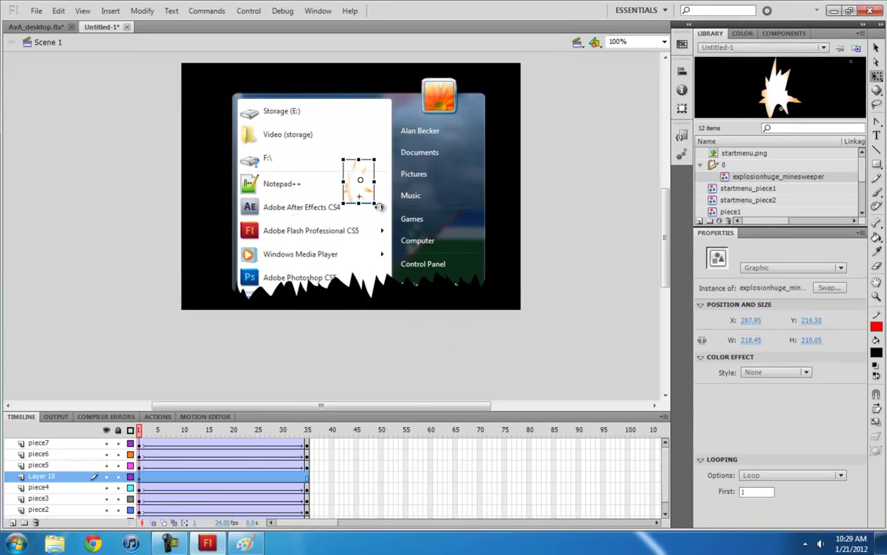
pyautogui.moveTo(139, 430); pyautogui.dragTo(323, 433)
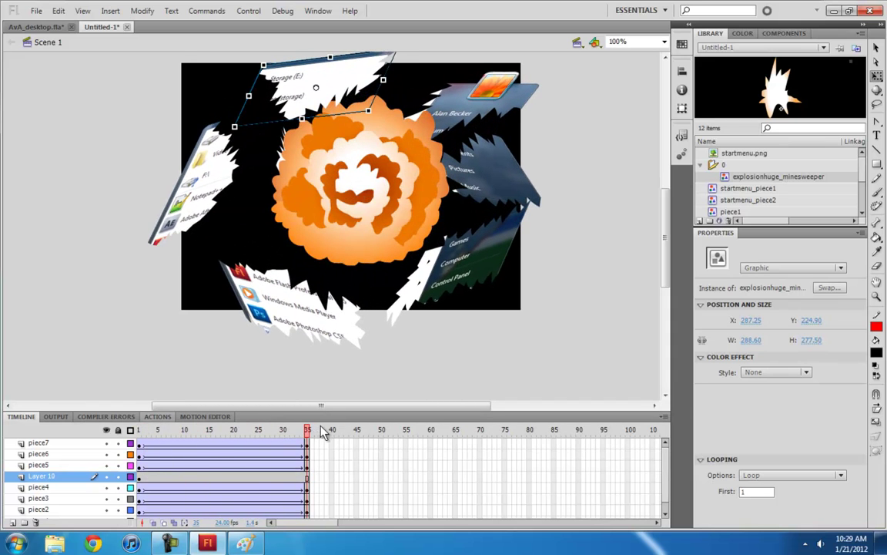
pyautogui.click(356, 188)
pyautogui.moveTo(449, 265); pyautogui.dragTo(499, 312)
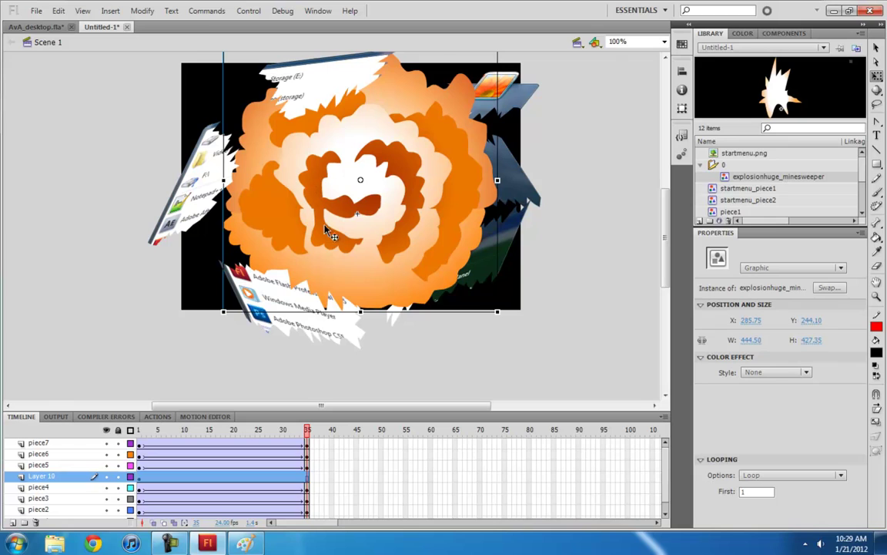
# Reorder the layers so piece1 sits directly below piece5 and the explosion's Layer 10 is at the bottom of the stack
pyautogui.click(106, 476)
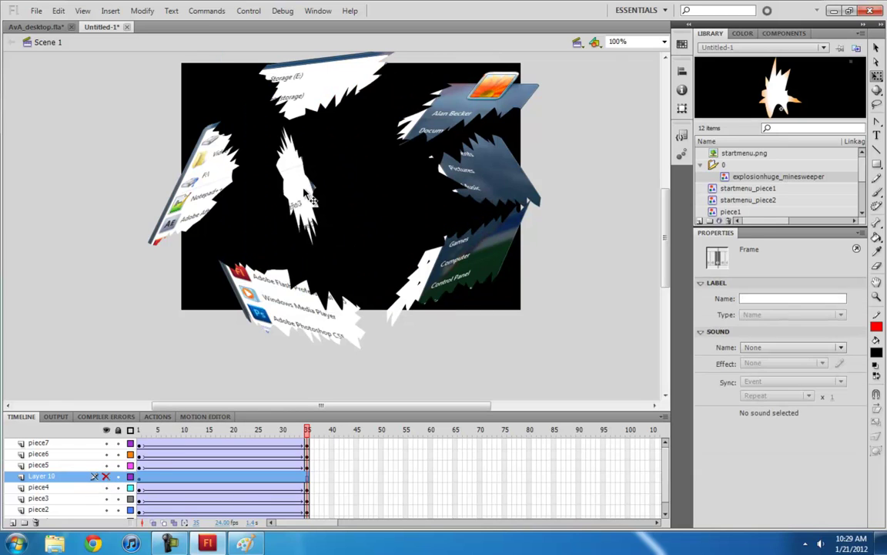
pyautogui.click(310, 198)
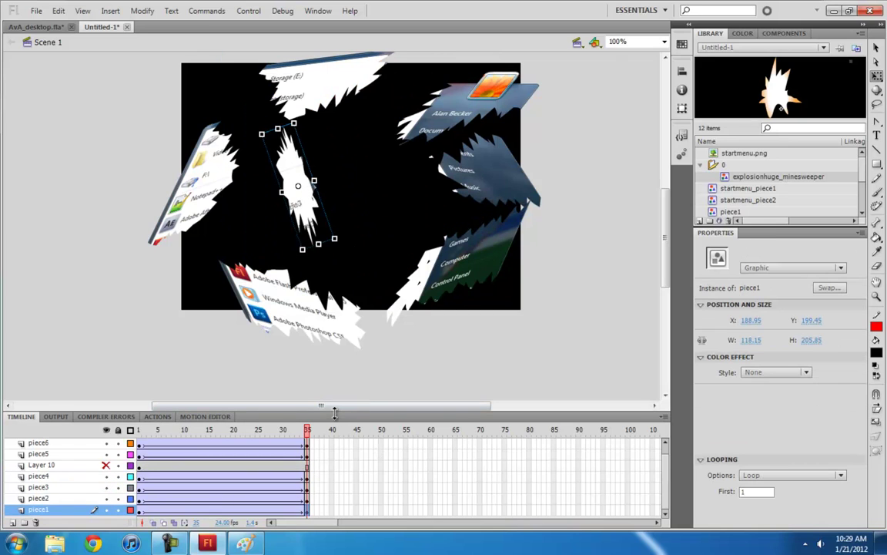
pyautogui.moveTo(332, 413); pyautogui.dragTo(337, 377)
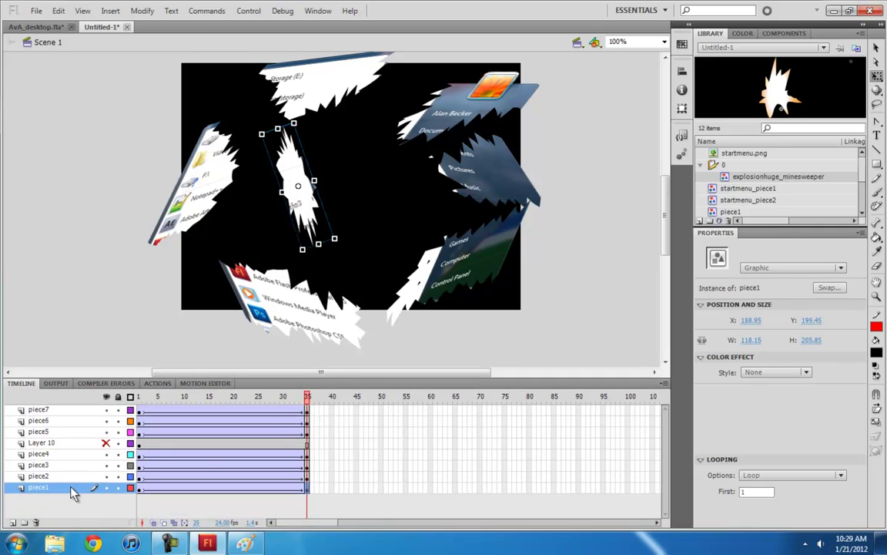
pyautogui.moveTo(70, 493); pyautogui.dragTo(75, 441)
pyautogui.click(106, 454)
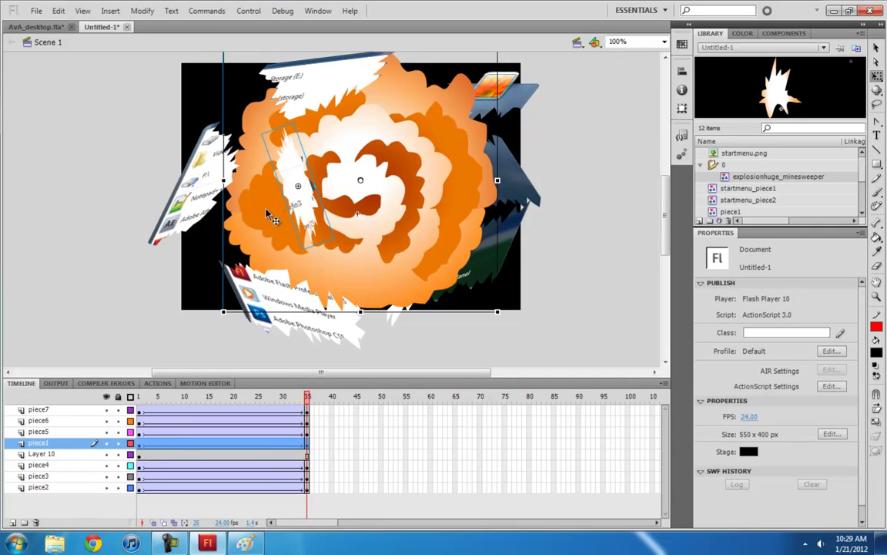
pyautogui.moveTo(58, 455); pyautogui.dragTo(40, 518)
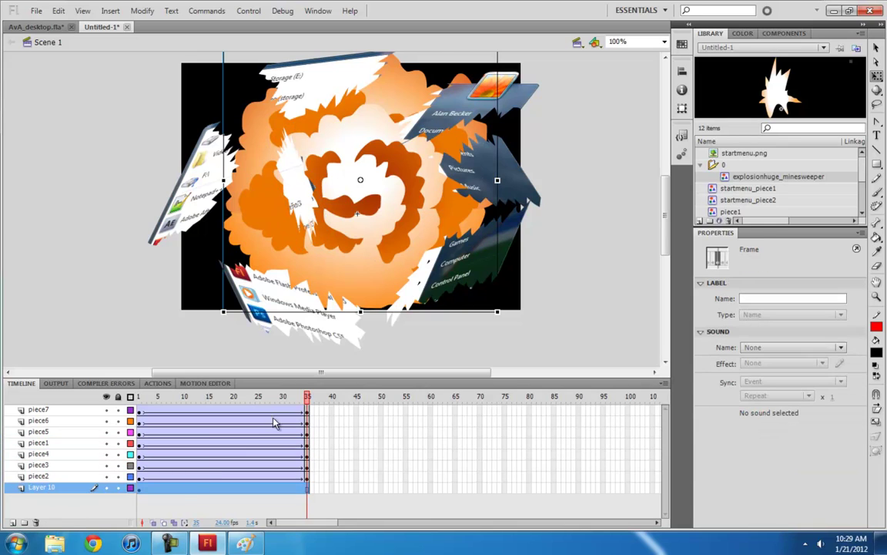
# Scale the explosion graphic down to about 378 by 363 px at frame 19 and recentre it behind the menu pieces
pyautogui.click(143, 398)
pyautogui.moveTo(137, 400); pyautogui.dragTo(229, 395)
pyautogui.click(395, 228)
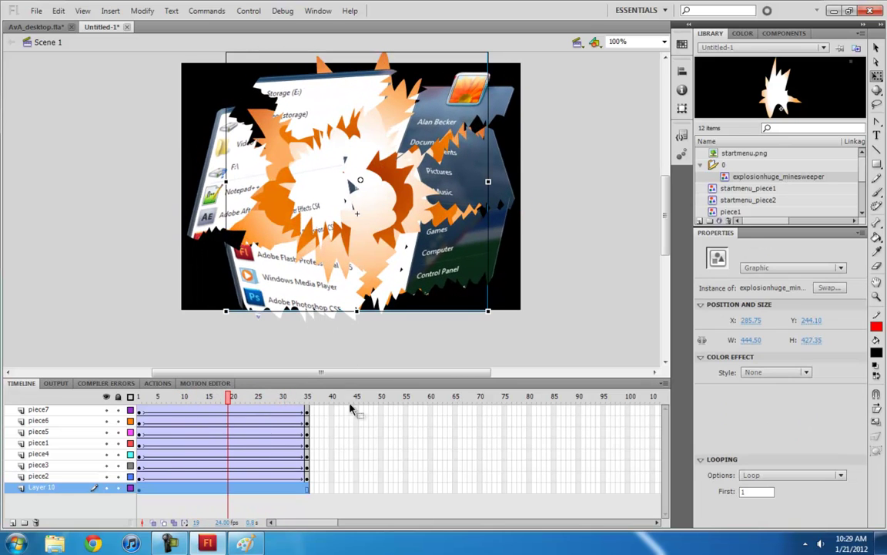
pyautogui.moveTo(490, 312); pyautogui.dragTo(466, 294)
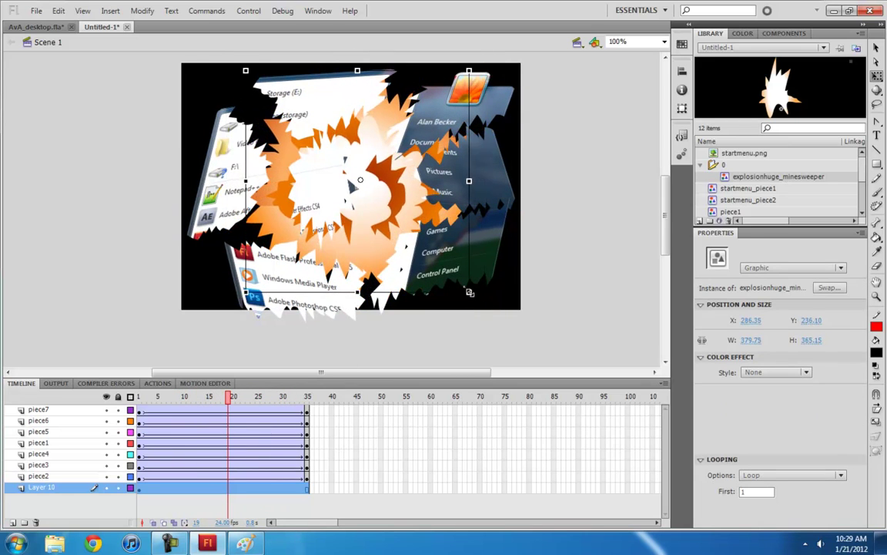
pyautogui.moveTo(402, 208); pyautogui.dragTo(398, 211)
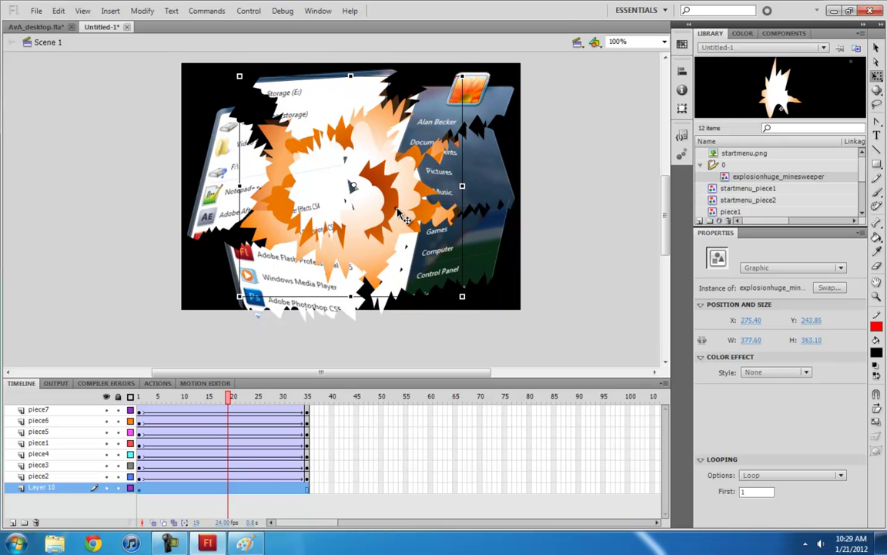
pyautogui.click(487, 180)
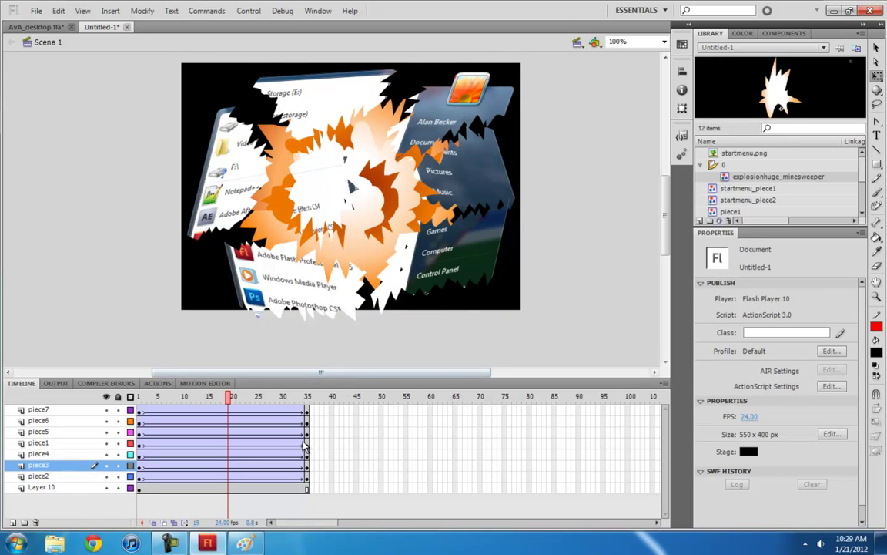
# Move the piece3 and piece5 layers below the explosion's Layer 10, with piece5 at the bottom of the stack
pyautogui.click(306, 446)
pyautogui.click(463, 165)
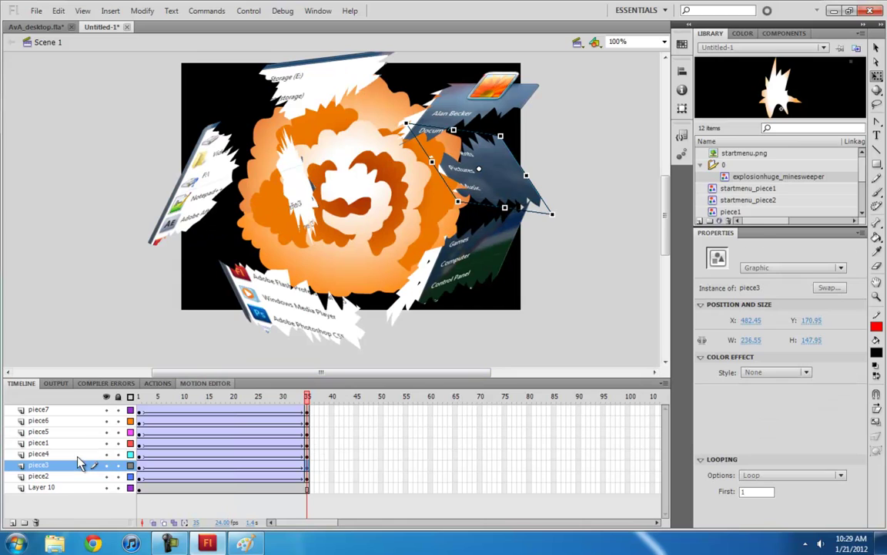
pyautogui.moveTo(60, 471); pyautogui.dragTo(55, 493)
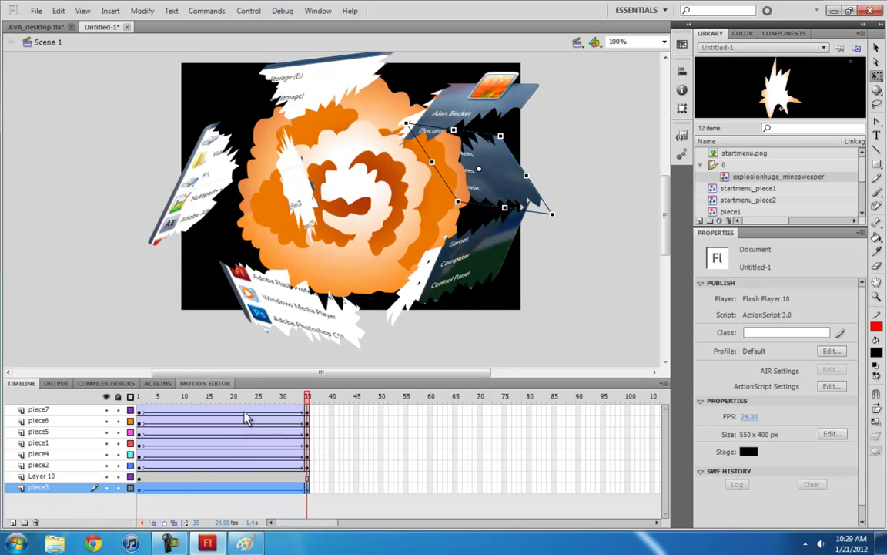
pyautogui.click(305, 287)
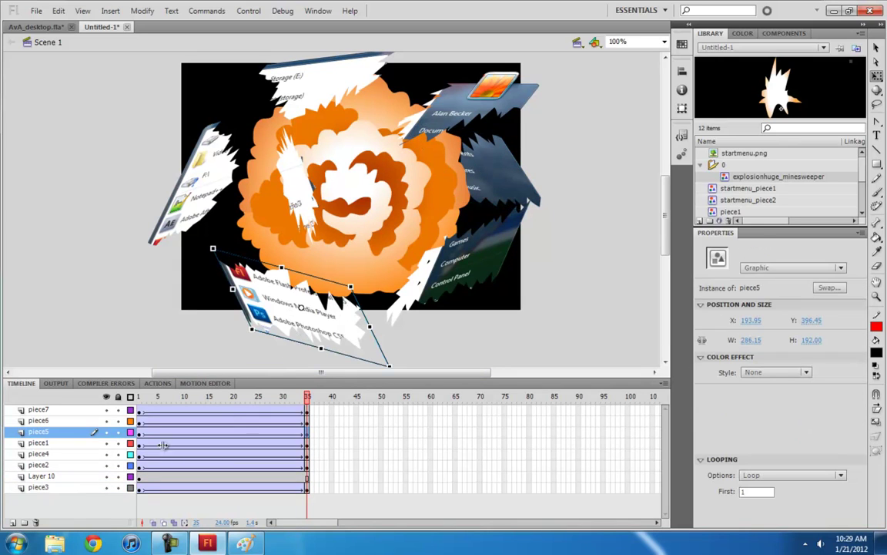
pyautogui.moveTo(63, 435); pyautogui.dragTo(55, 493)
# Insert keyframes at frame 25 on all seven piece layers, leaving out the explosion's Layer 10
pyautogui.moveTo(140, 396)
pyautogui.mouseDown()
pyautogui.moveTo(283, 399)
pyautogui.moveTo(139, 396)
pyautogui.mouseUp()
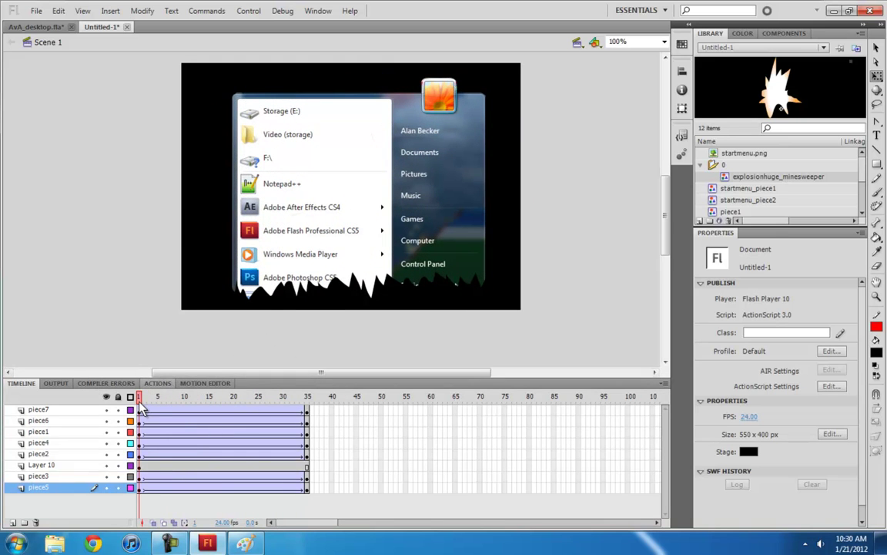
pyautogui.click(158, 398)
pyautogui.moveTo(158, 398); pyautogui.dragTo(249, 404)
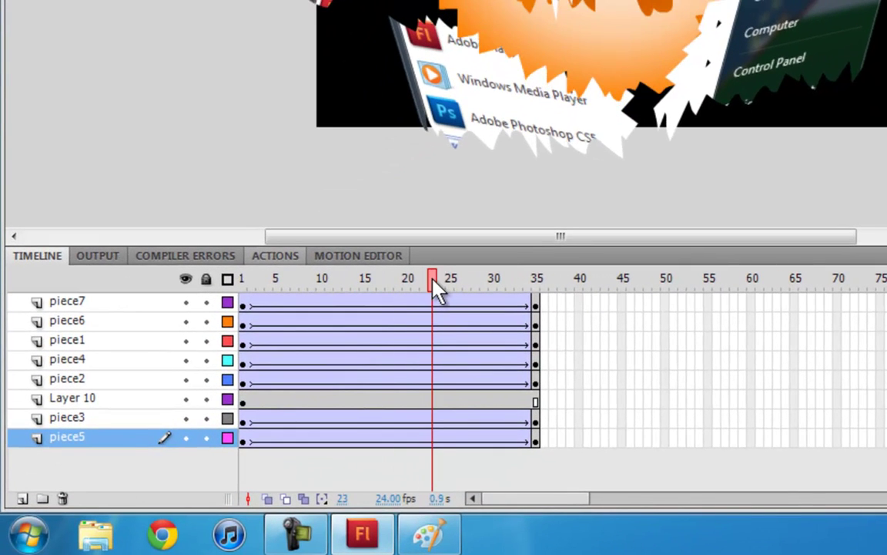
pyautogui.moveTo(436, 292); pyautogui.dragTo(445, 304)
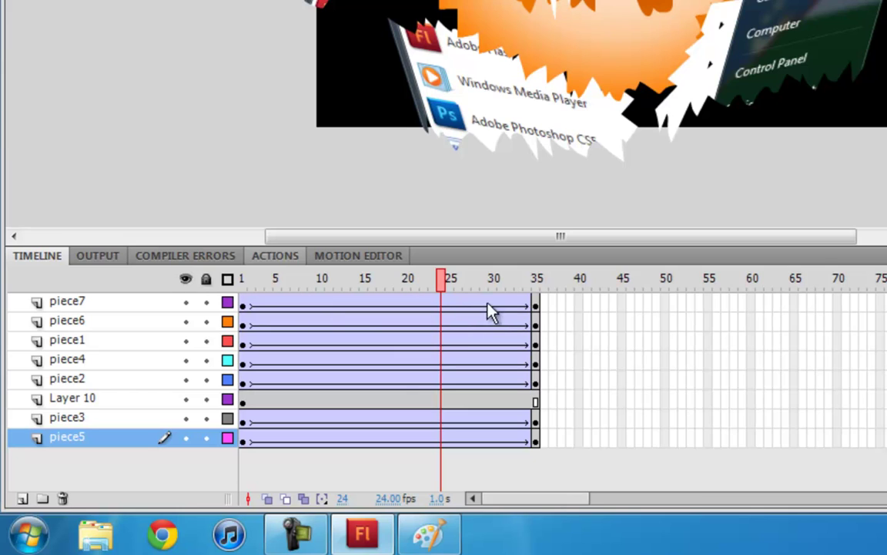
pyautogui.moveTo(443, 290); pyautogui.dragTo(451, 288)
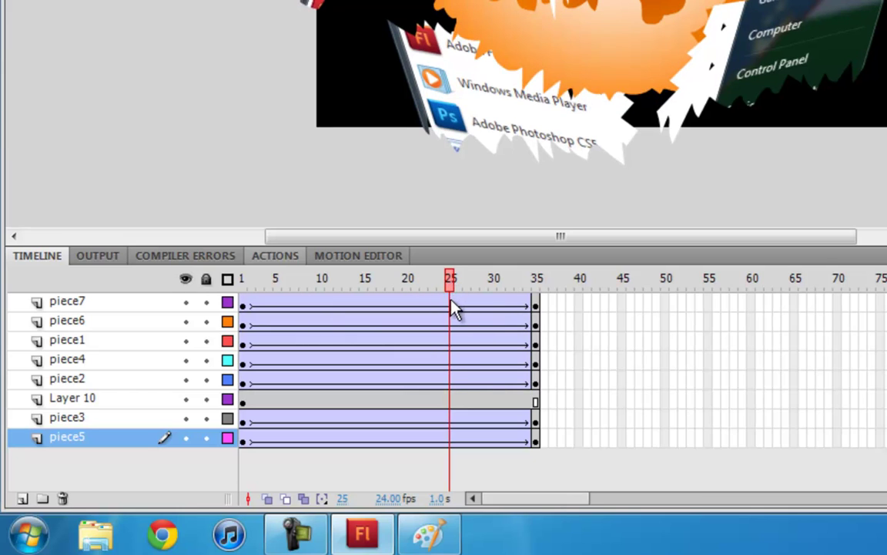
pyautogui.click(451, 383)
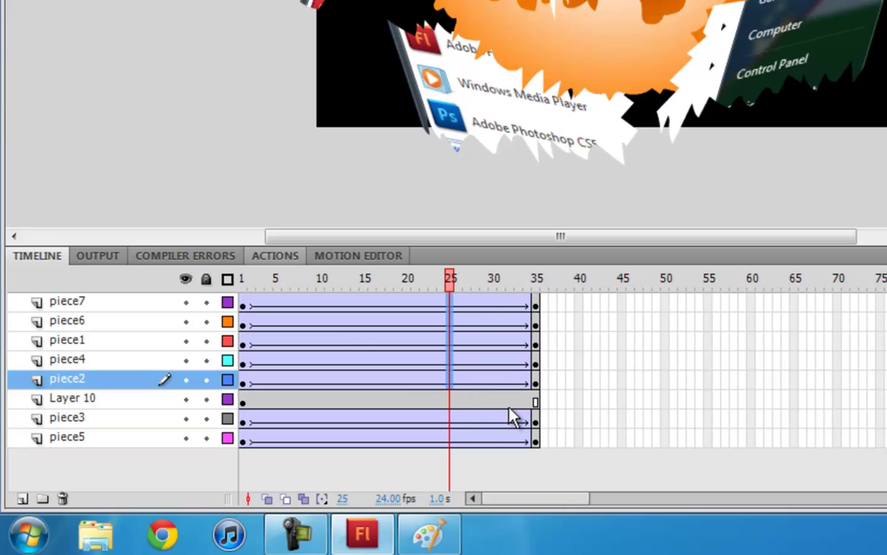
pyautogui.press('F6')
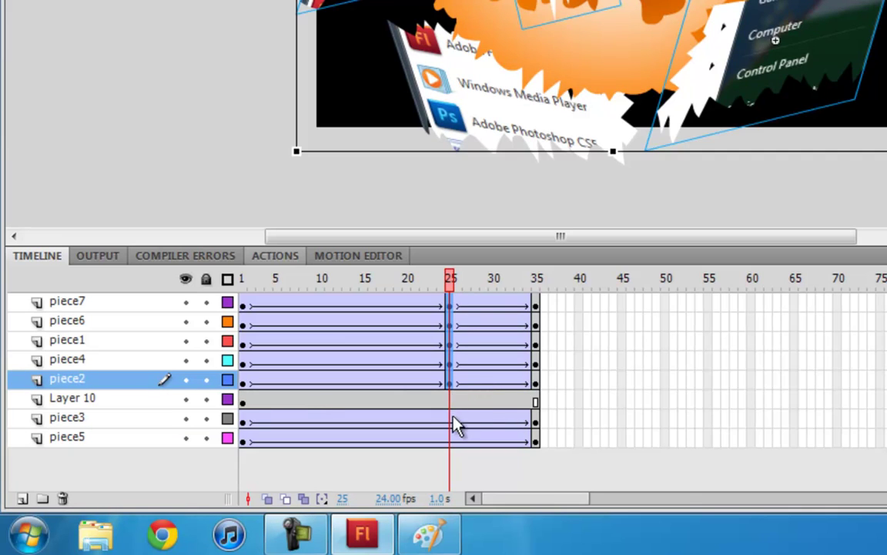
pyautogui.moveTo(454, 440); pyautogui.dragTo(454, 420)
# Move the frame 25 keyframes of all seven piece layers to frame 7 and play the animation from the start
pyautogui.moveTo(455, 312); pyautogui.dragTo(299, 383)
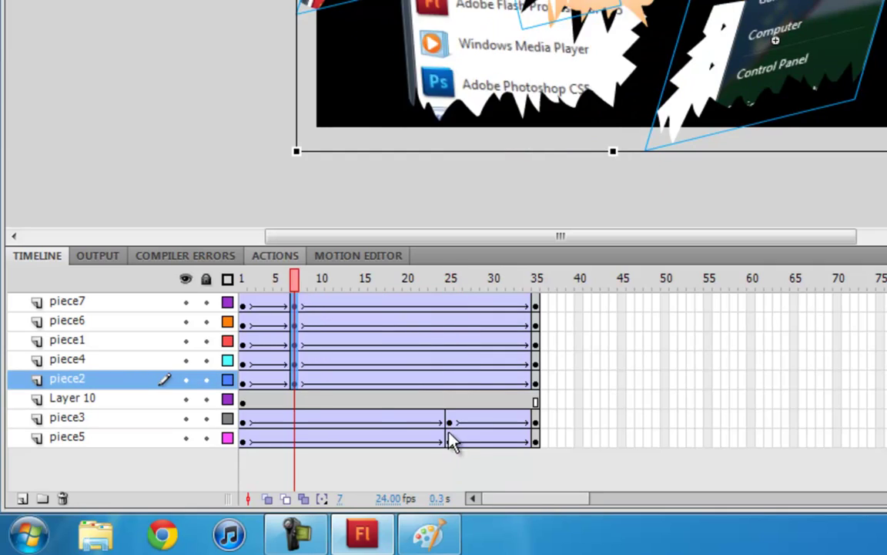
pyautogui.moveTo(451, 421); pyautogui.dragTo(299, 443)
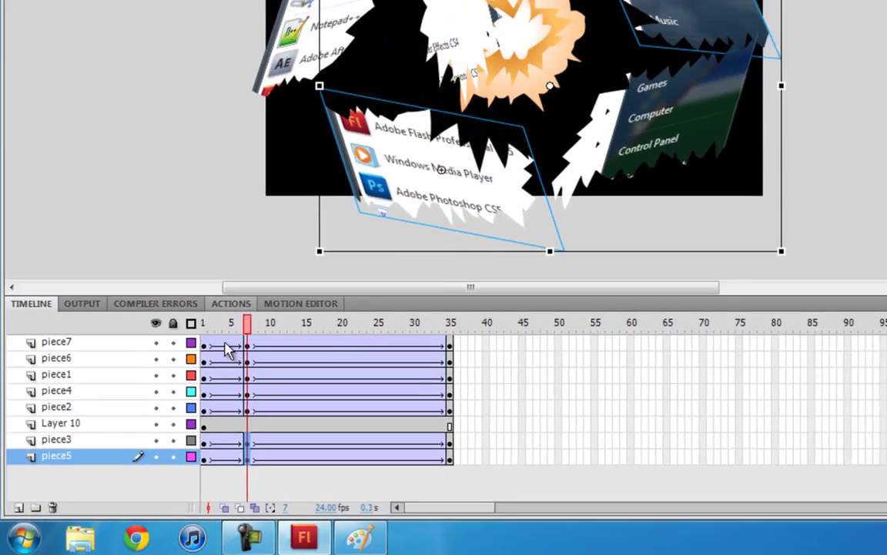
pyautogui.click(241, 278)
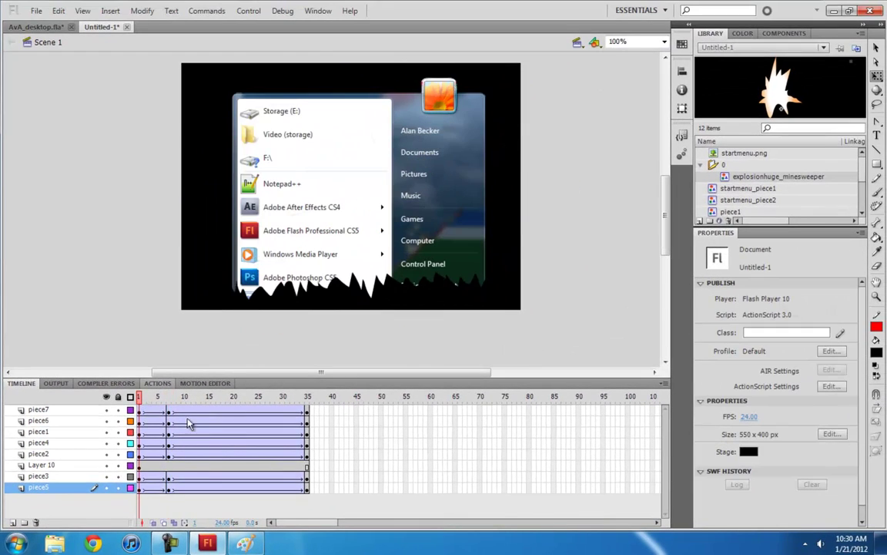
pyautogui.press('Return')
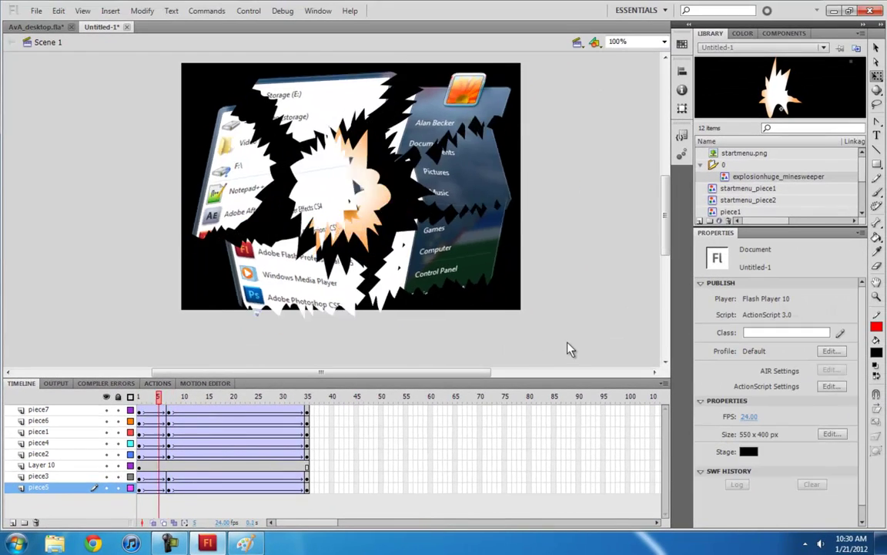
pyautogui.click(141, 422)
pyautogui.press('Return')
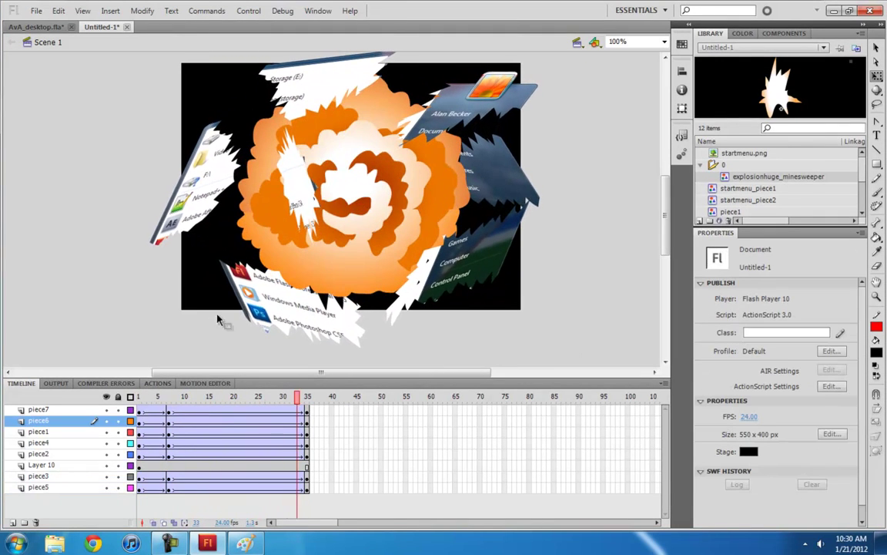
# Set the explosion graphic on Layer 10 to loop from first frame 10, then replay and scrub the animation through frame 35
pyautogui.click(141, 467)
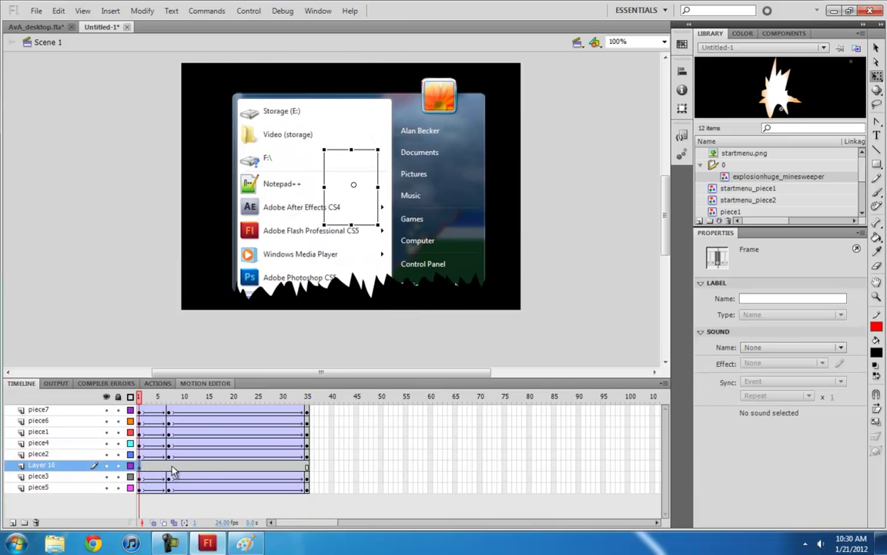
pyautogui.moveTo(142, 404); pyautogui.dragTo(210, 403)
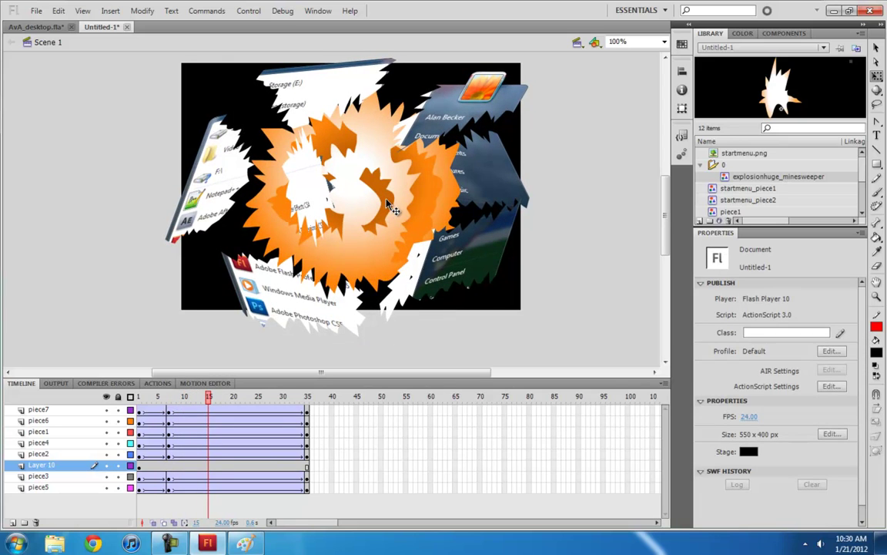
pyautogui.click(346, 204)
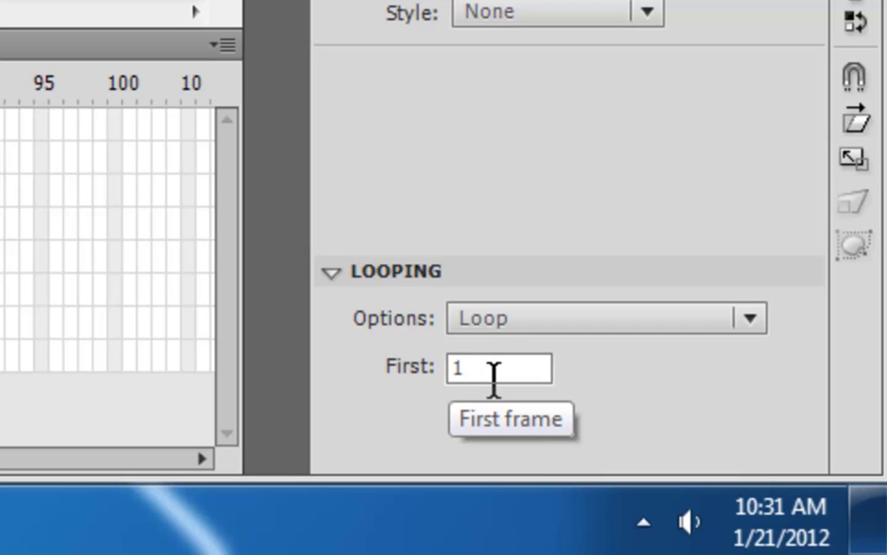
pyautogui.doubleClick(503, 377)
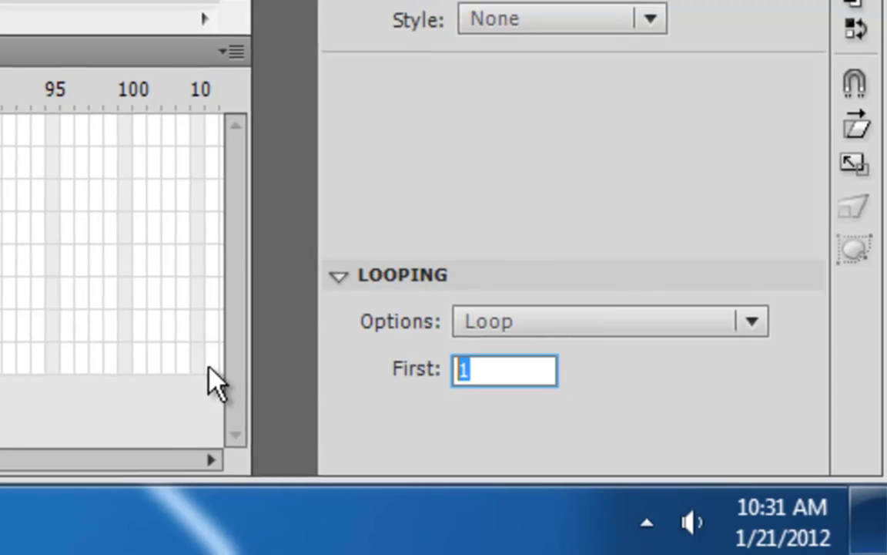
pyautogui.write('1')
pyautogui.write('0')
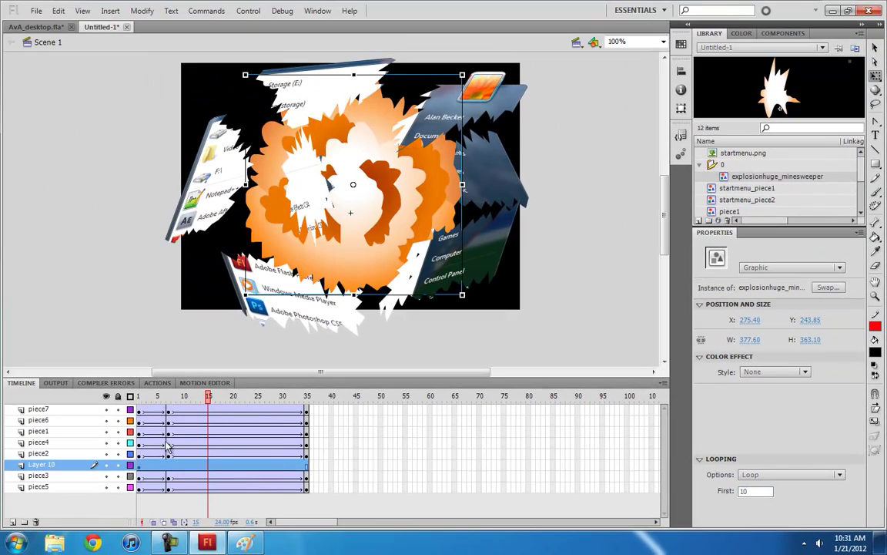
pyautogui.moveTo(161, 399); pyautogui.dragTo(337, 400)
pyautogui.press('Return')
pyautogui.click(139, 402)
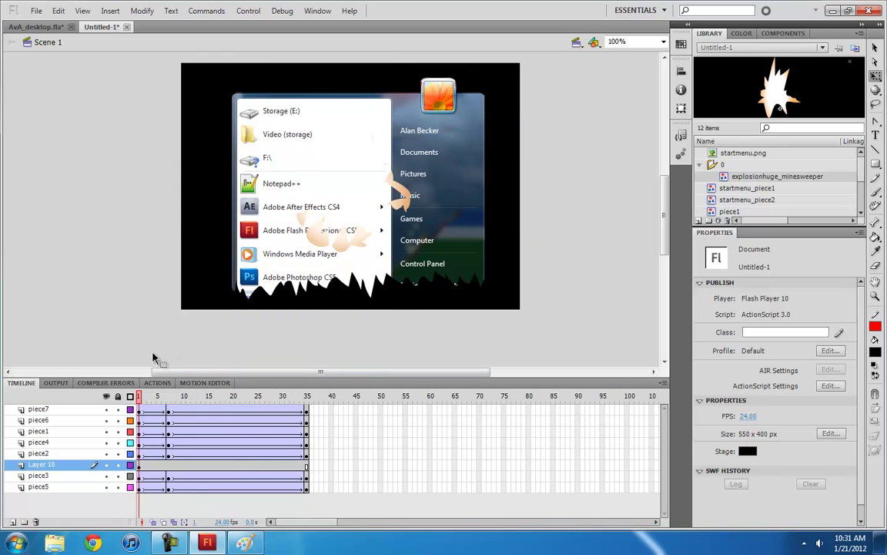
pyautogui.moveTo(141, 401); pyautogui.dragTo(308, 401)
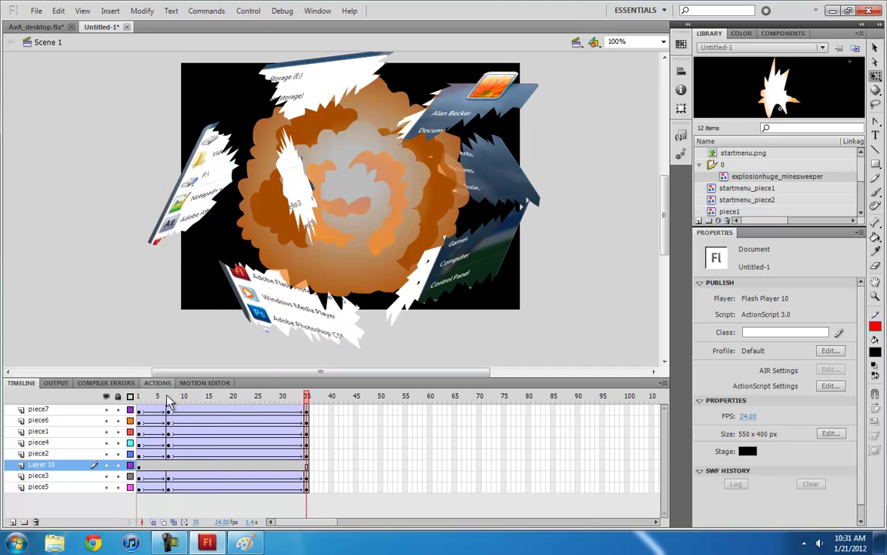